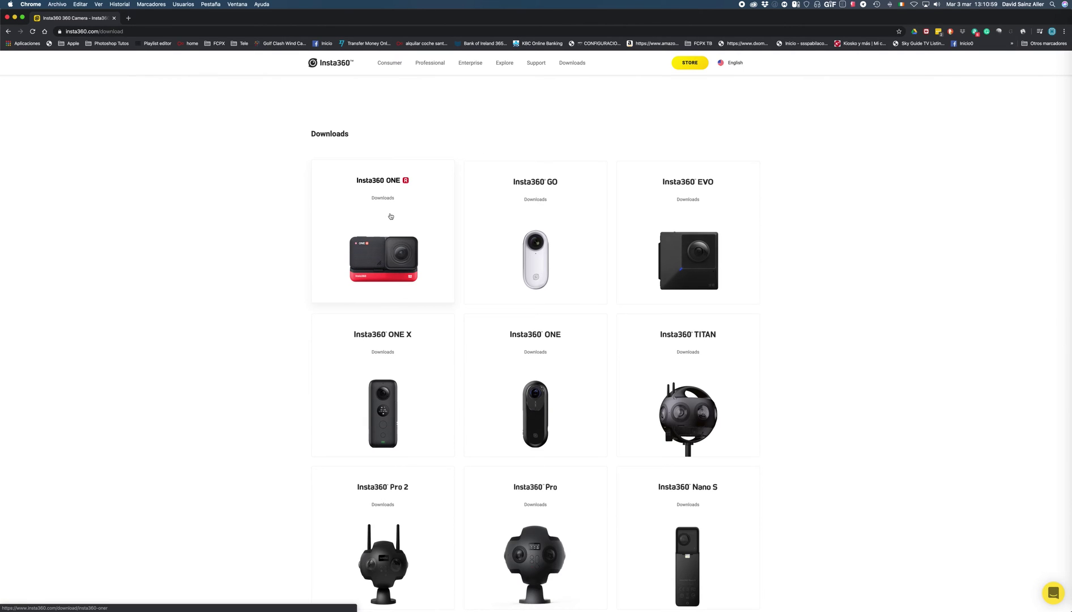
- Open the Insta360 ONE R downloads page and find the Insta360 Studio 2019 editing software
{"action": "left_click", "coordinate": [390, 215]}
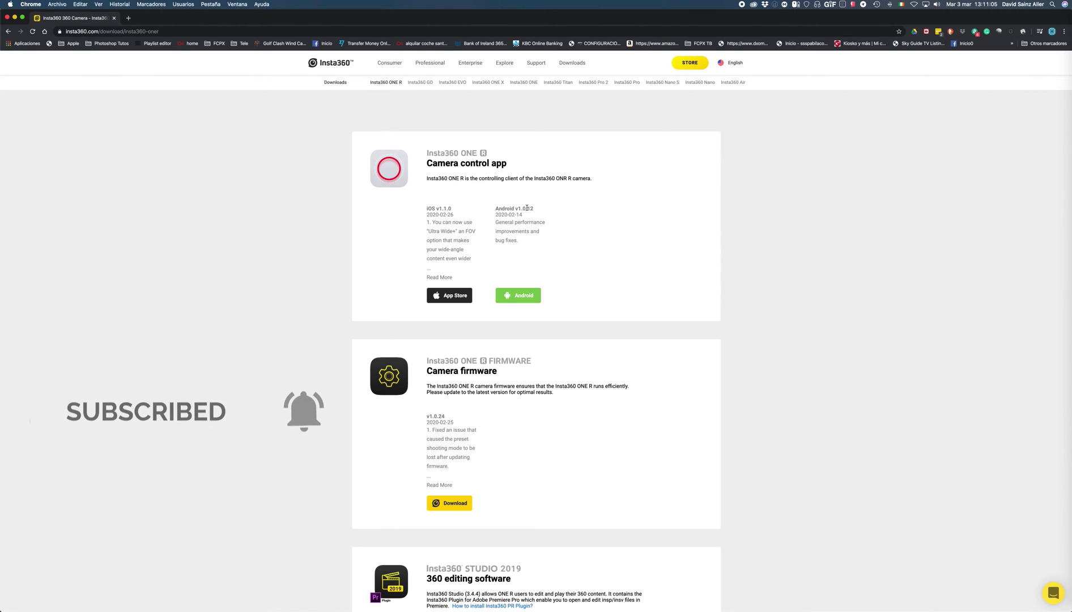
{"action": "scroll", "coordinate": [520, 179], "scroll_direction": "down", "scroll_amount": 5}
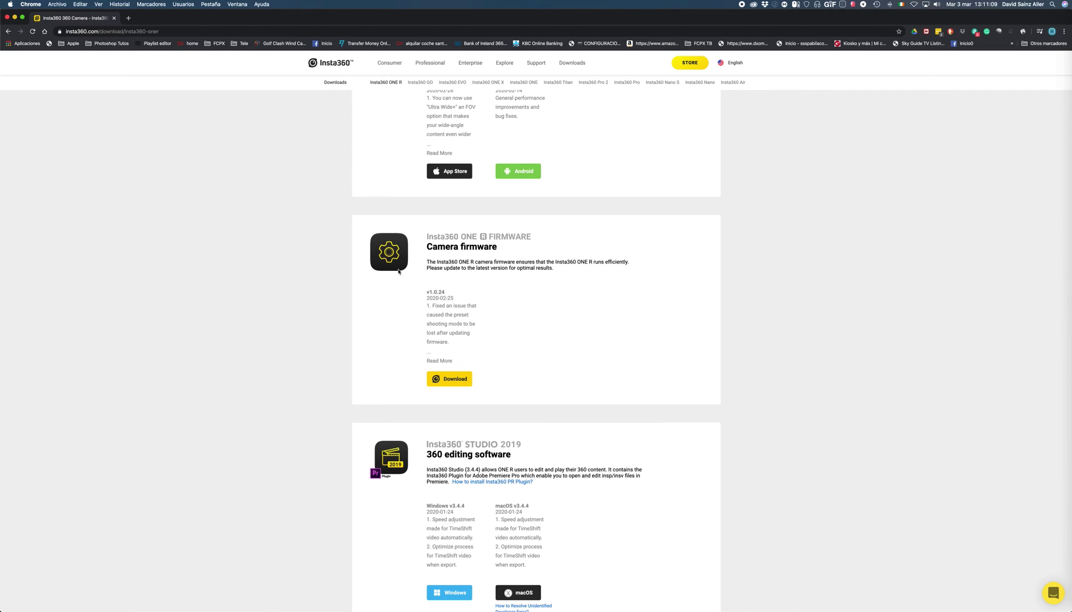
{"action": "scroll", "coordinate": [567, 264], "scroll_direction": "down", "scroll_amount": 6}
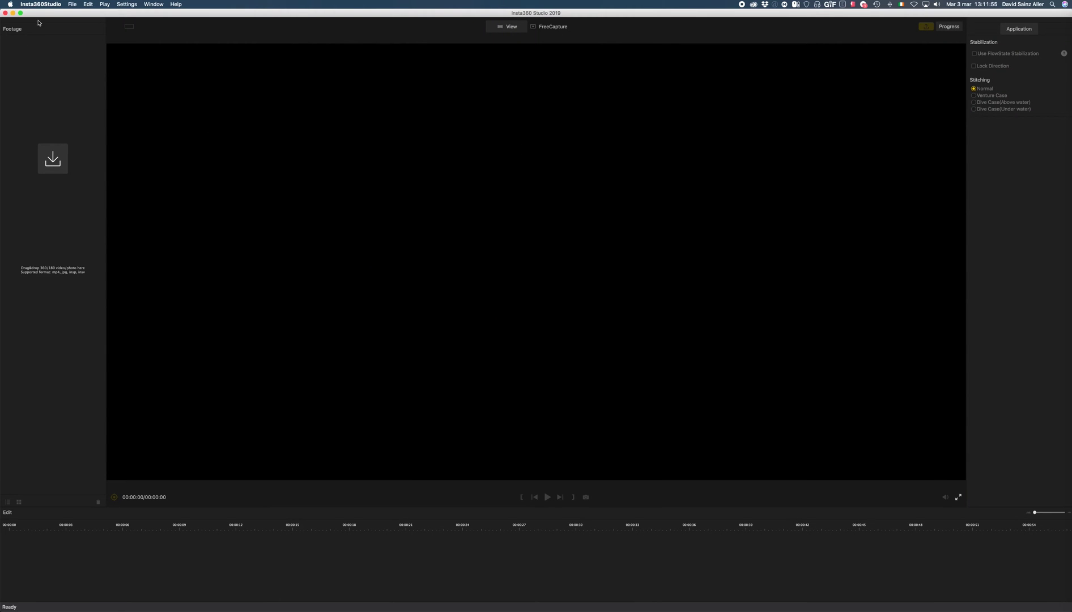
- Switch to Insta360 Studio, check its version information in the About window, and close it
{"action": "left_click", "coordinate": [183, 5]}
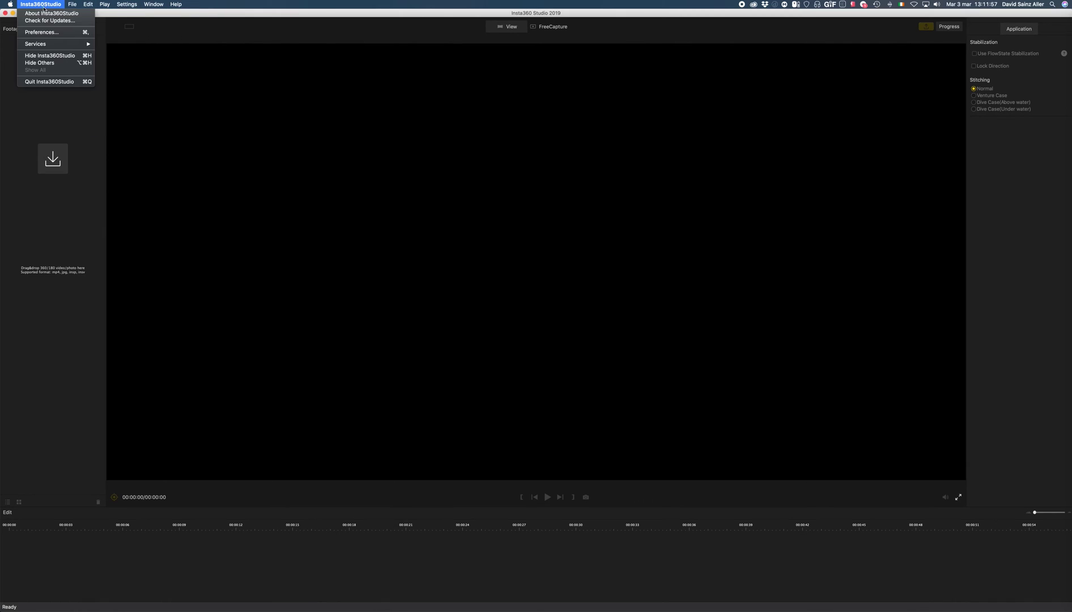
{"action": "left_click", "coordinate": [37, 13]}
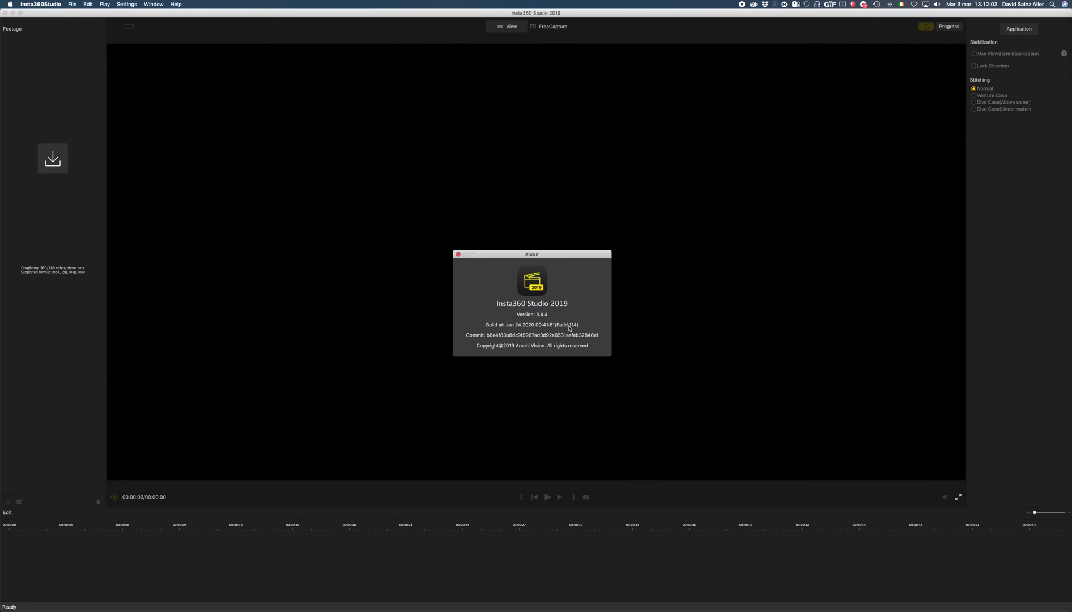
{"action": "left_click", "coordinate": [458, 254]}
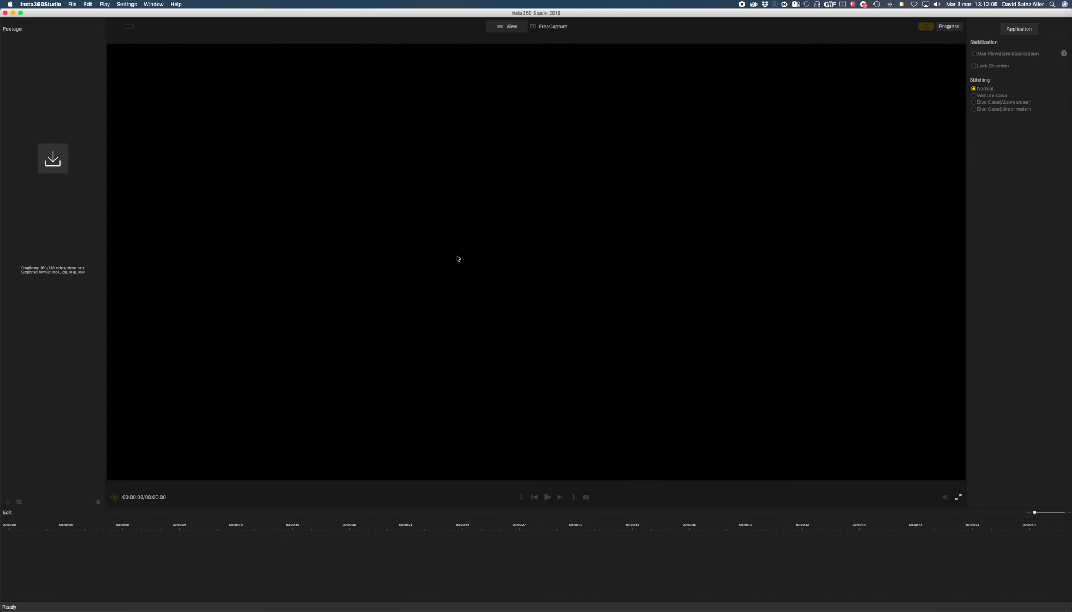
- Review the Media Codec and Misc preferences for hardware acceleration and exporter task threads, keeping the existing settings
{"action": "left_click", "coordinate": [57, 4]}
{"action": "left_click", "coordinate": [54, 33]}
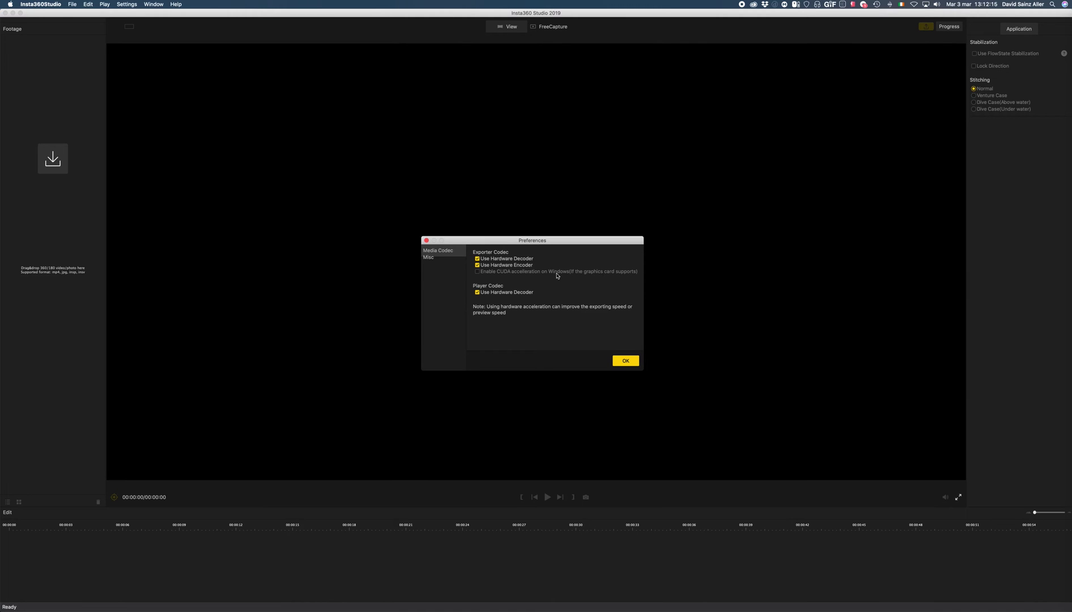
{"action": "left_click", "coordinate": [433, 259]}
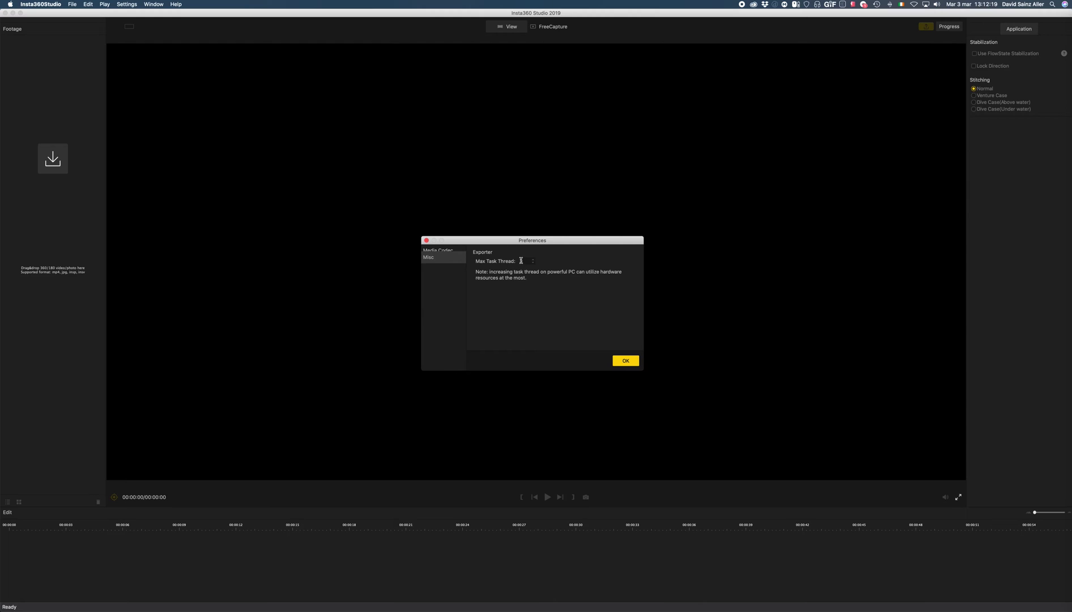
{"action": "left_click", "coordinate": [444, 252]}
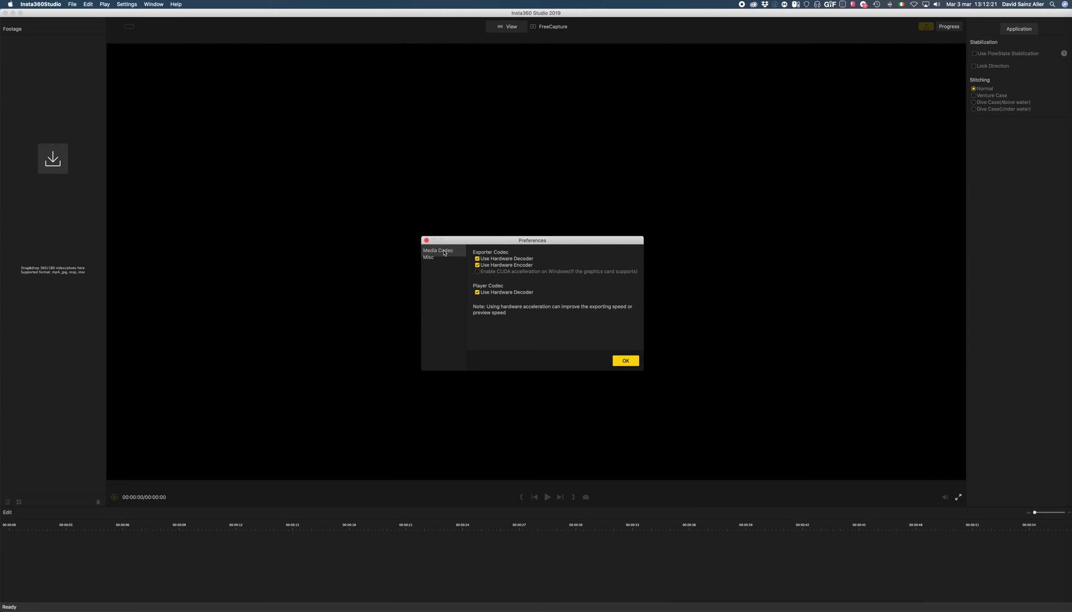
{"action": "left_click", "coordinate": [622, 361]}
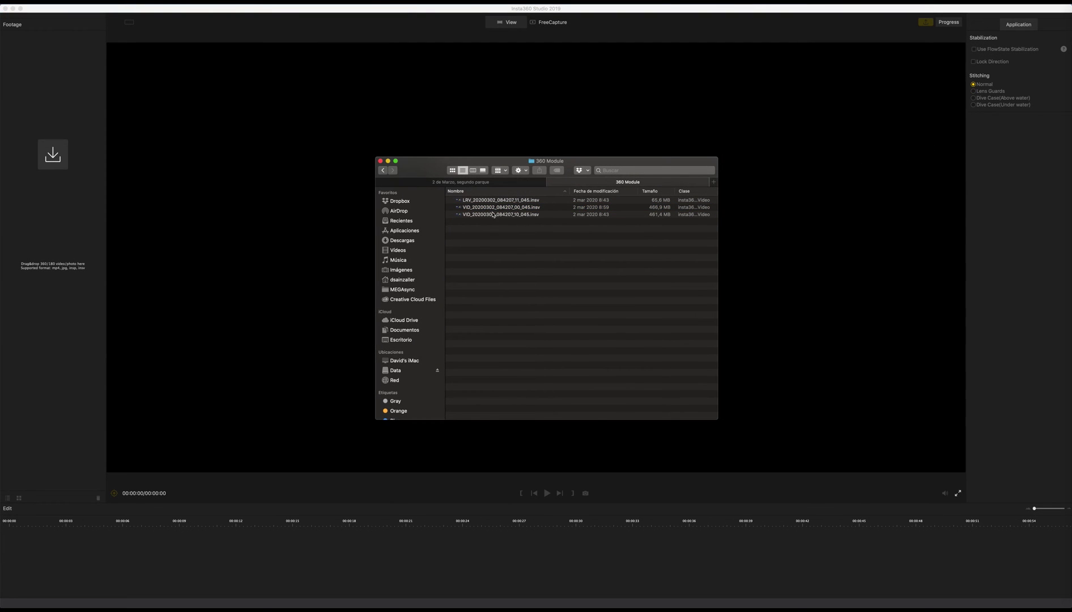
- Import VID_20200302_084207_00_045.insv from the 360 Module folder into the footage list and pause its playback
{"action": "left_click", "coordinate": [494, 209]}
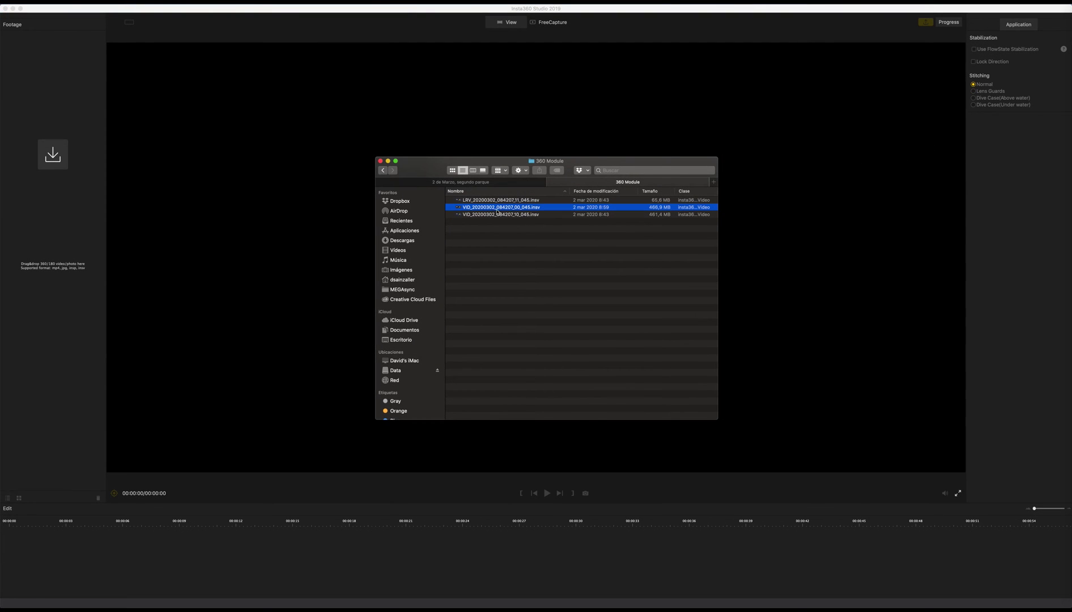
{"action": "left_click", "coordinate": [525, 215]}
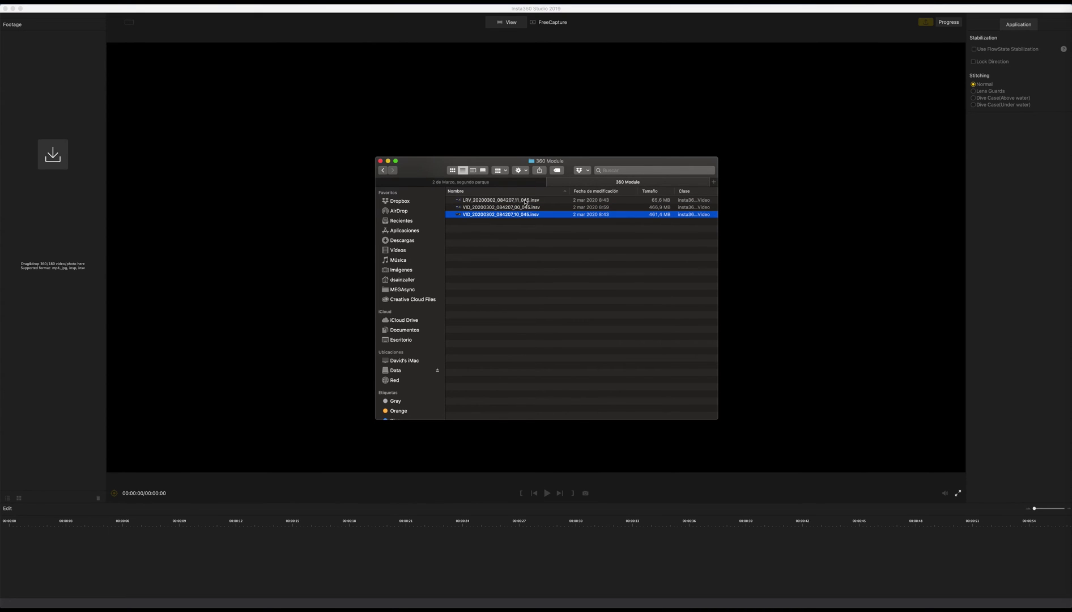
{"action": "left_click", "coordinate": [525, 200]}
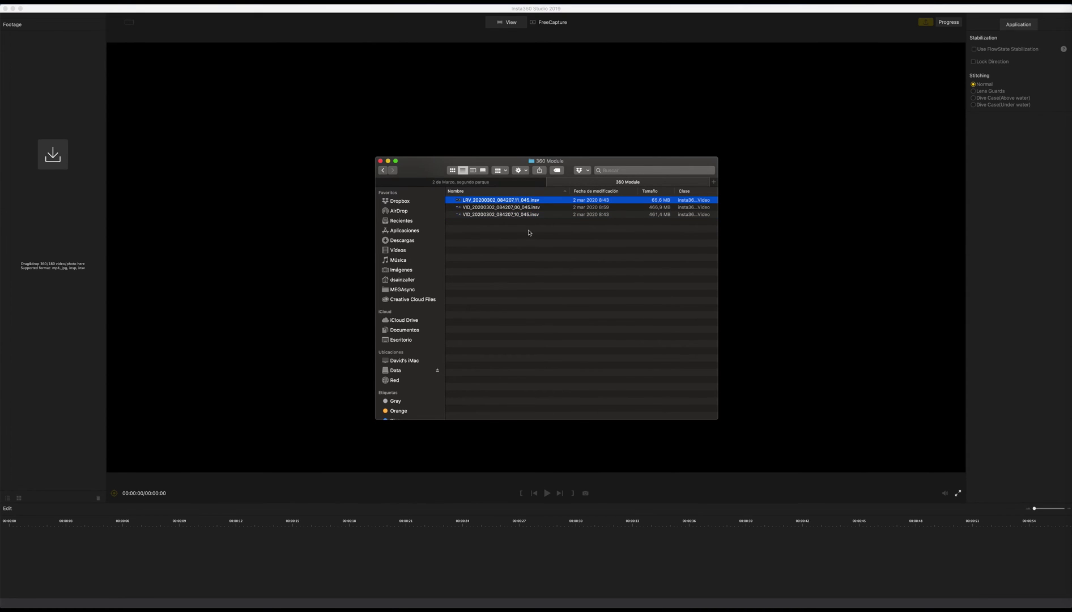
{"action": "left_click_drag", "start_coordinate": [529, 232], "coordinate": [495, 214]}
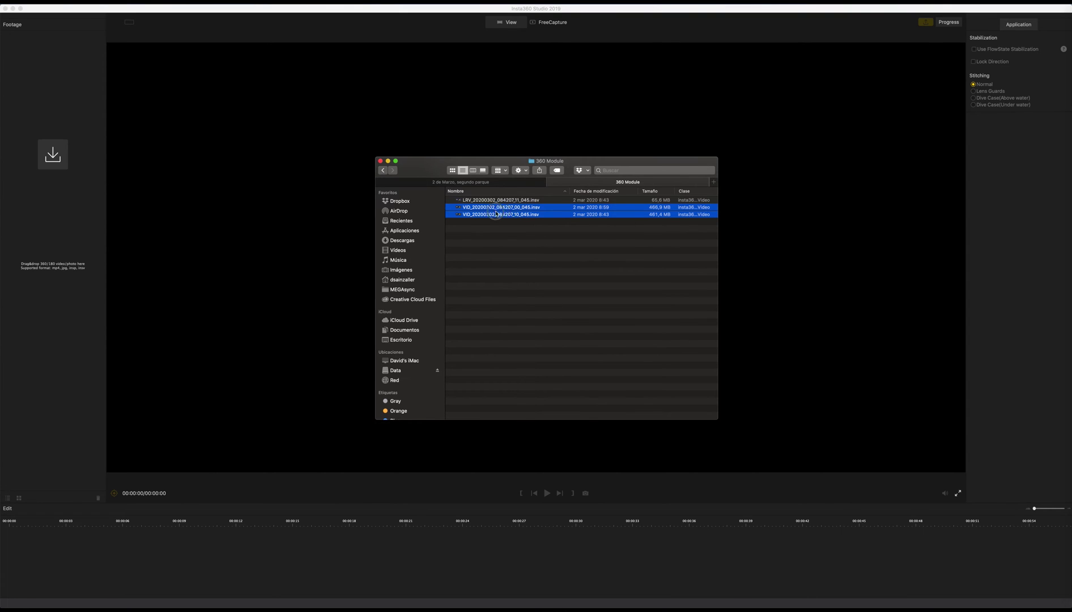
{"action": "left_click", "coordinate": [531, 234]}
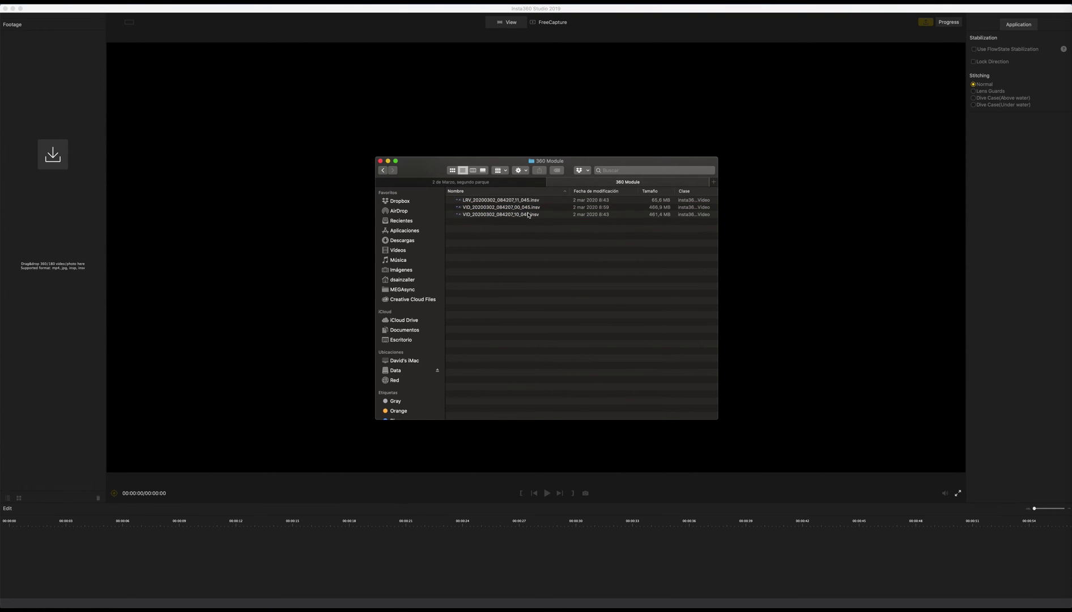
{"action": "left_click", "coordinate": [529, 208]}
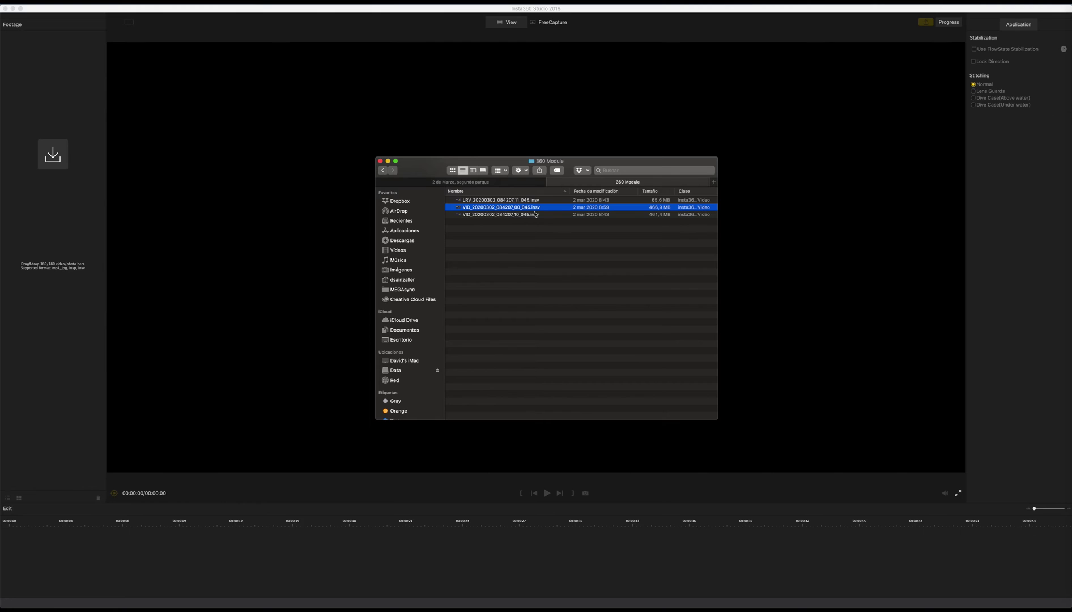
{"action": "left_click_drag", "start_coordinate": [532, 210], "coordinate": [105, 199]}
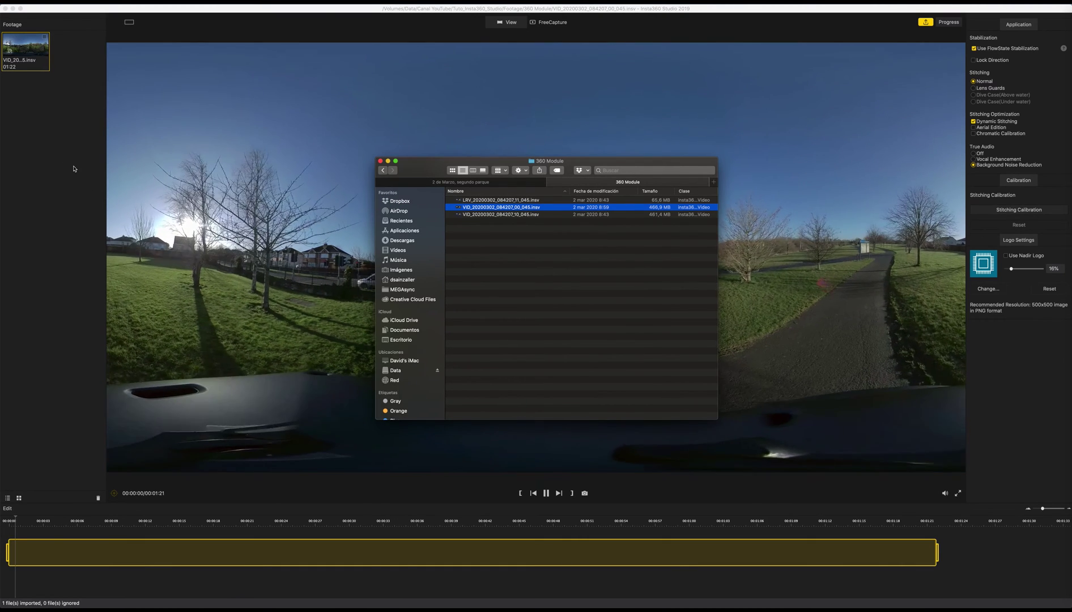
{"action": "left_click", "coordinate": [546, 493]}
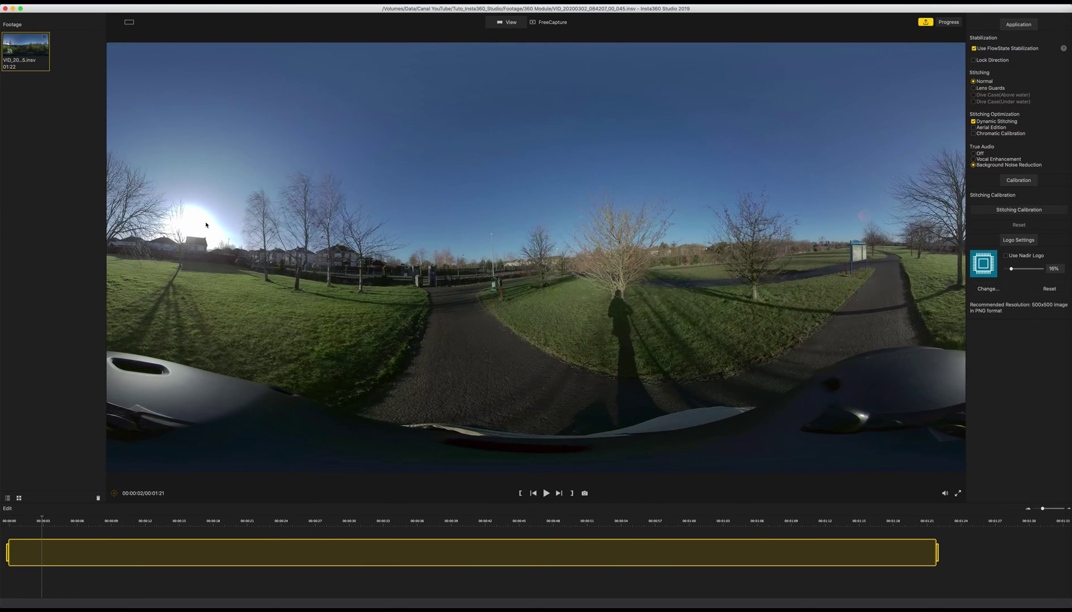
- Examine the imported clip's file properties, widening the window to read the full resolution, bitrate, firmware and camera details
{"action": "right_click", "coordinate": [32, 64]}
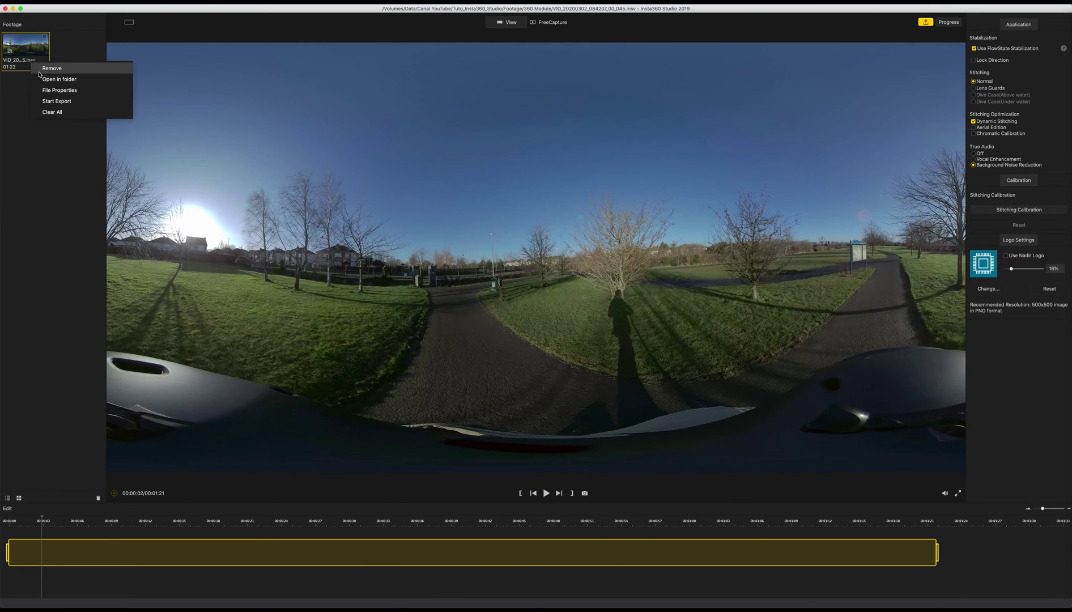
{"action": "left_click", "coordinate": [58, 90]}
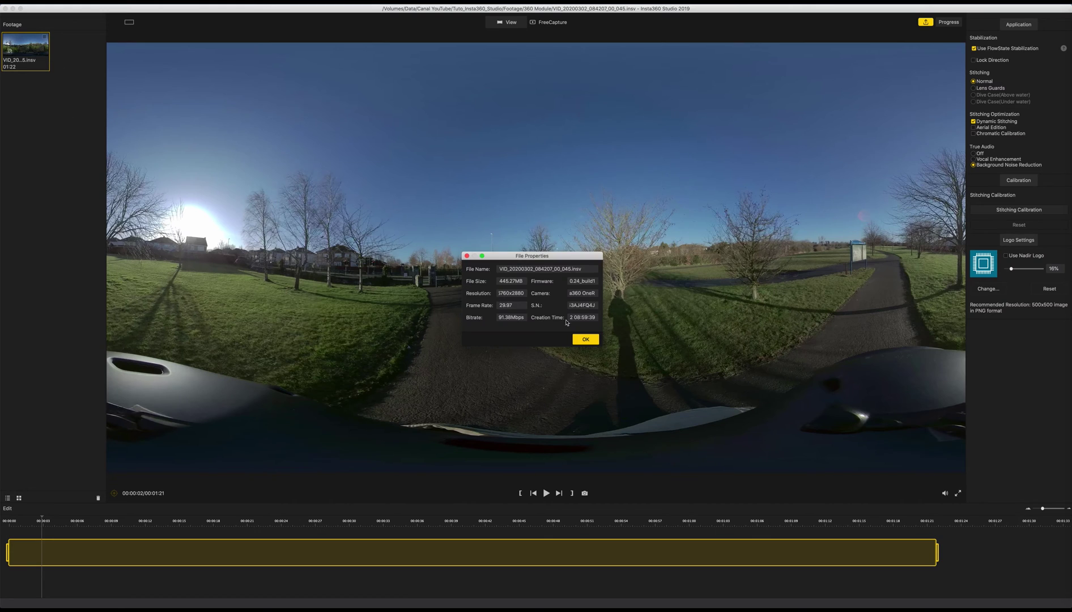
{"action": "left_click_drag", "start_coordinate": [602, 320], "coordinate": [699, 323]}
{"action": "left_click_drag", "start_coordinate": [527, 295], "coordinate": [488, 319]}
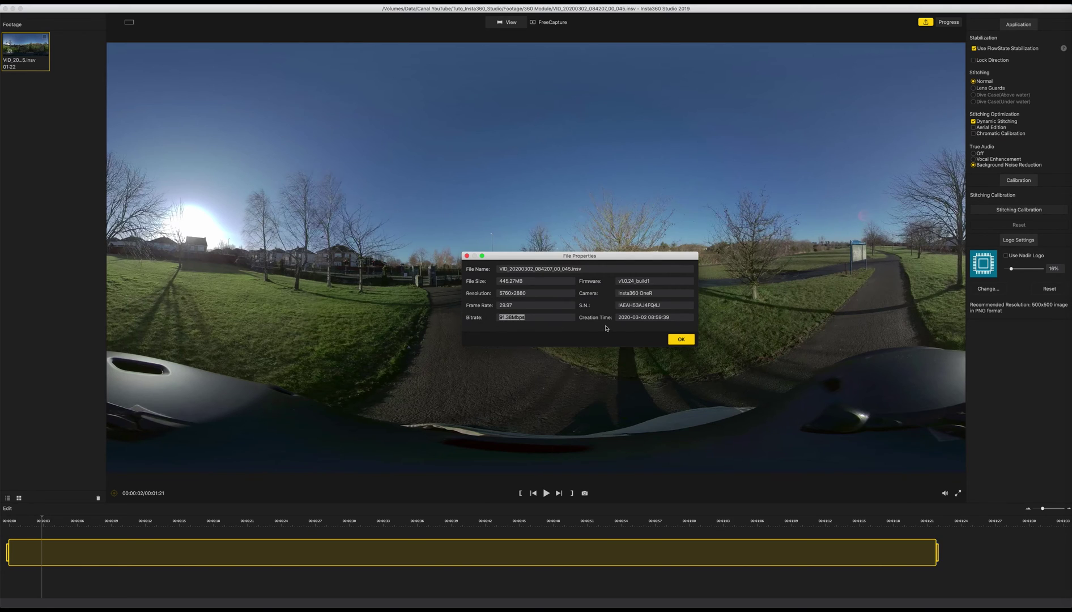
{"action": "left_click_drag", "start_coordinate": [652, 318], "coordinate": [633, 319]}
{"action": "left_click_drag", "start_coordinate": [655, 283], "coordinate": [603, 293]}
{"action": "left_click", "coordinate": [681, 340]}
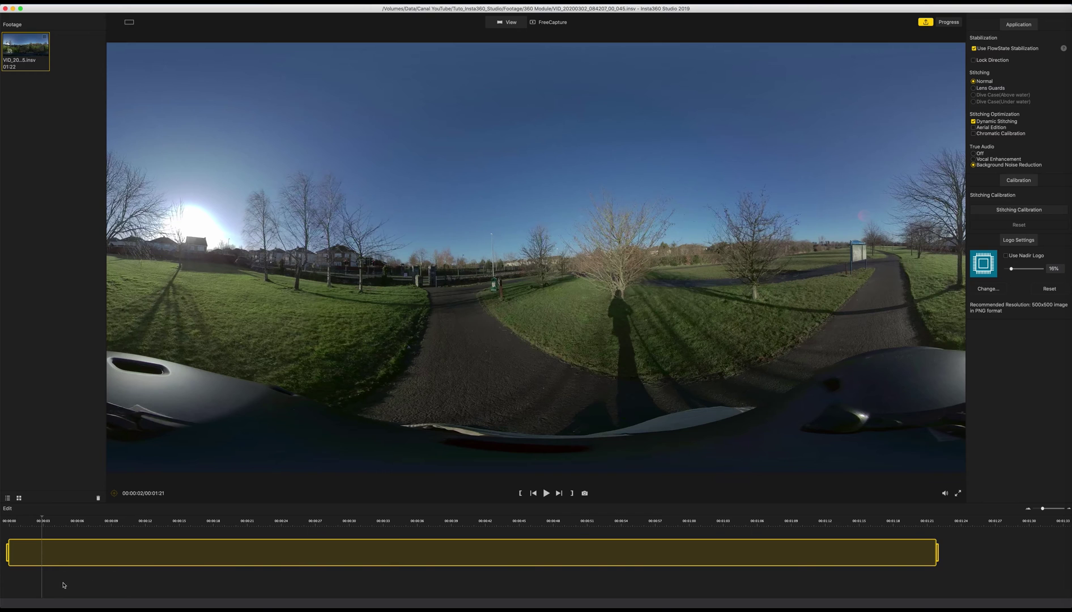
- Trim the start of the clip to the playhead at 00:00:07
{"action": "left_click_drag", "start_coordinate": [42, 517], "coordinate": [98, 525]}
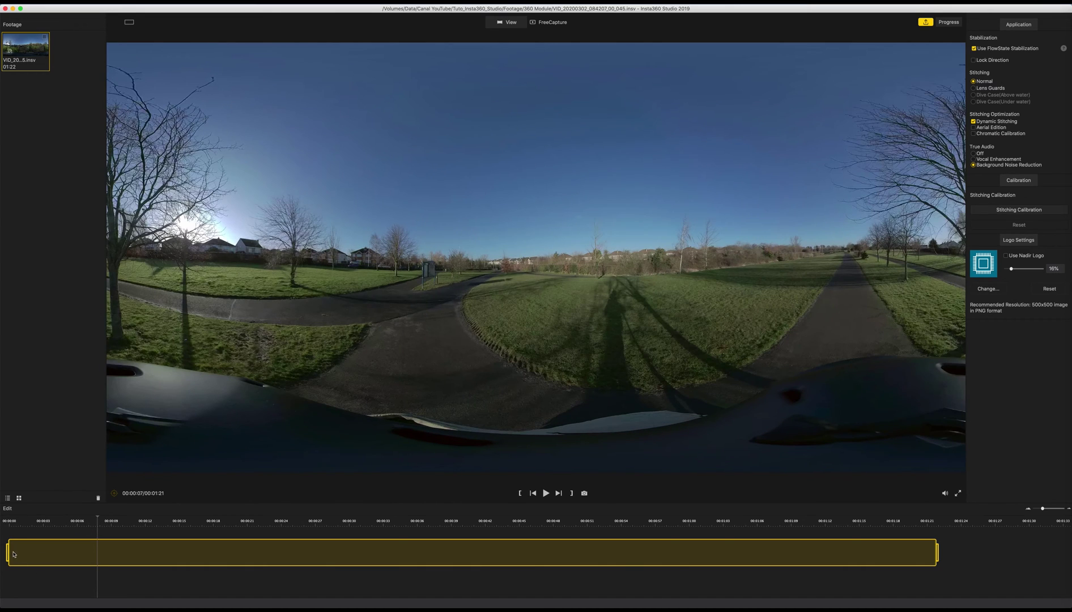
{"action": "left_click_drag", "start_coordinate": [9, 552], "coordinate": [70, 555]}
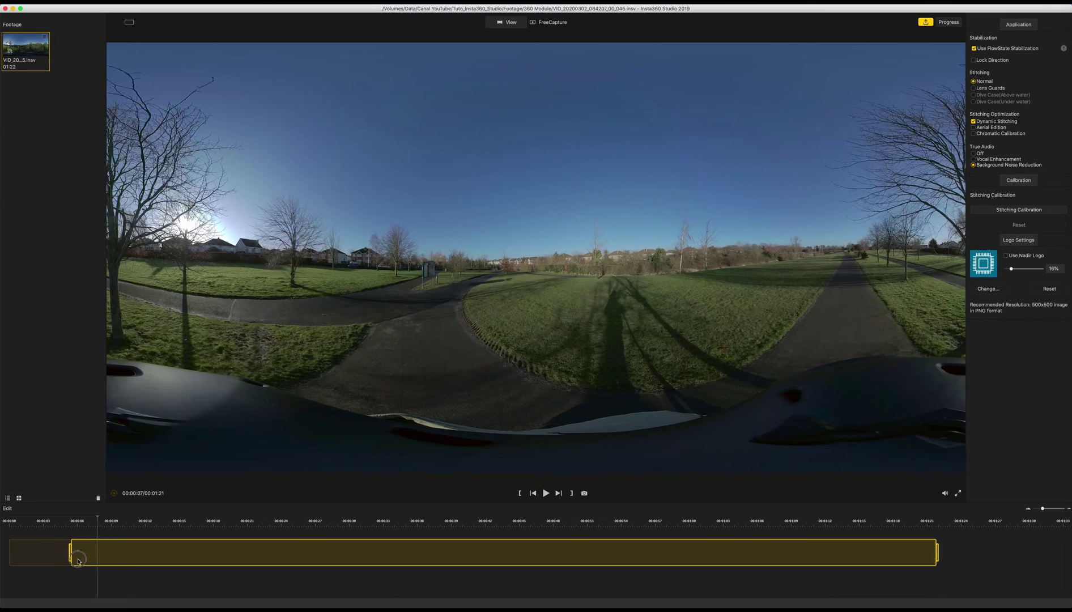
{"action": "left_click", "coordinate": [519, 493]}
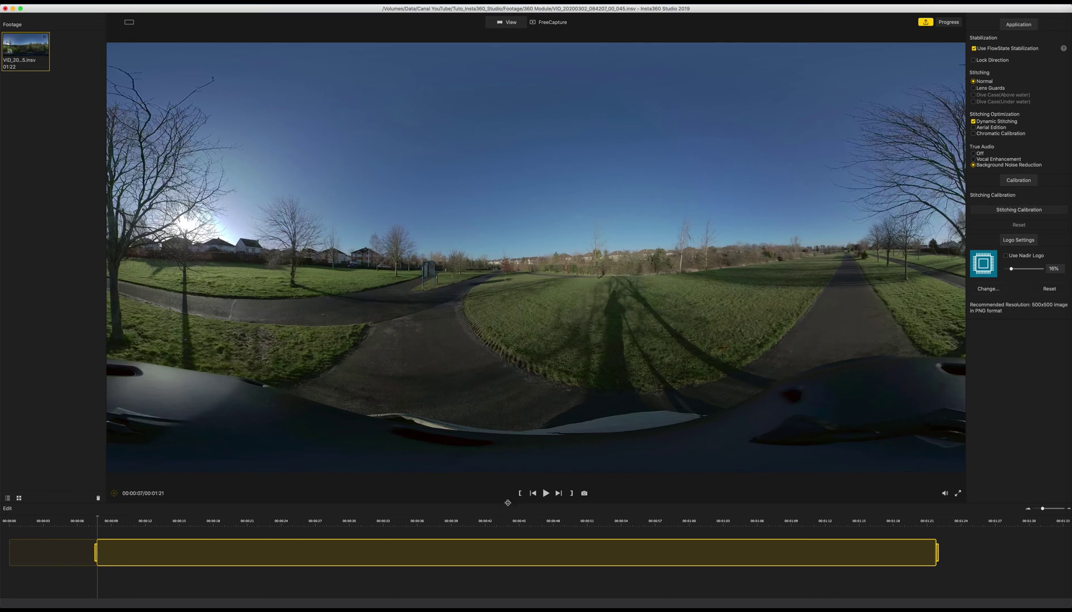
- Trim the end of the clip to the playhead at 00:00:22
{"action": "left_click", "coordinate": [647, 518]}
{"action": "left_click_drag", "start_coordinate": [646, 517], "coordinate": [267, 530]}
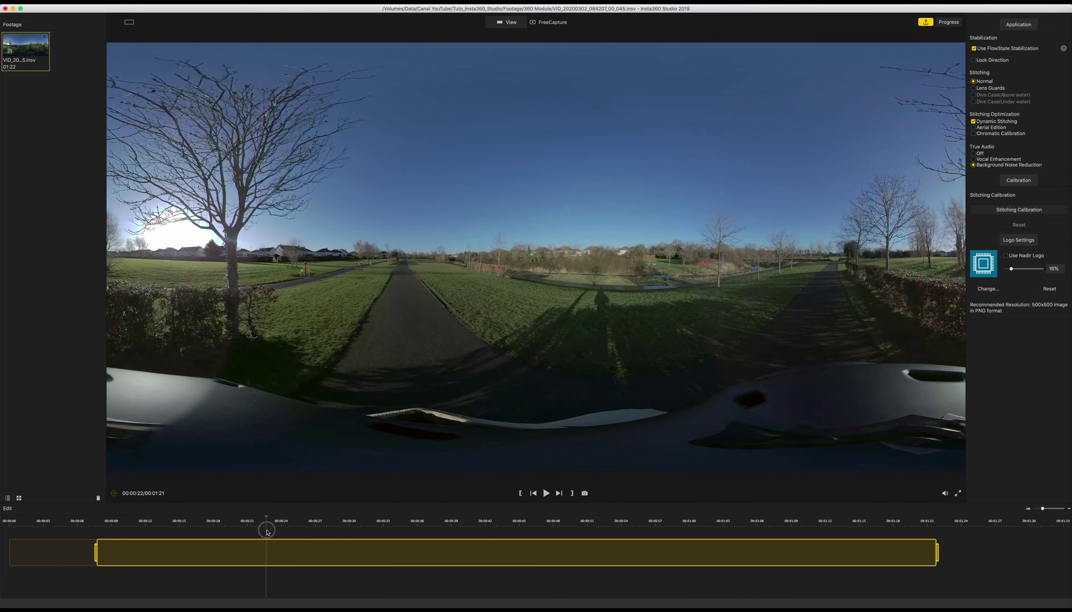
{"action": "left_click", "coordinate": [571, 494]}
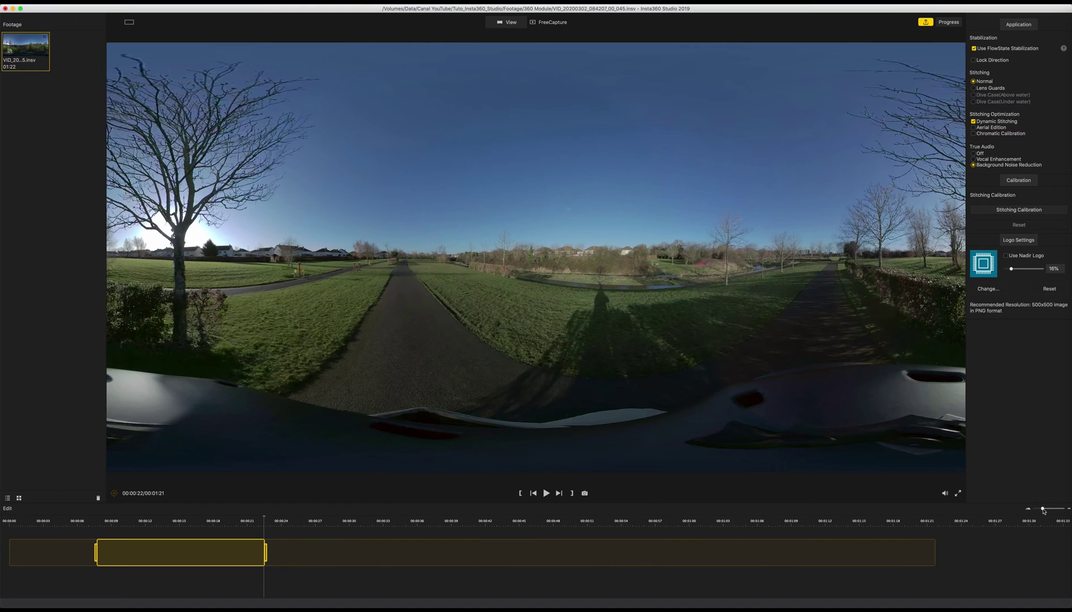
- Enlarge the timeline scale and return the playhead to the start of the trimmed section
{"action": "mouse_move", "coordinate": [1042, 509]}
{"action": "left_mouse_down"}
{"action": "mouse_move", "coordinate": [1053, 510]}
{"action": "mouse_move", "coordinate": [1034, 509]}
{"action": "left_mouse_up"}
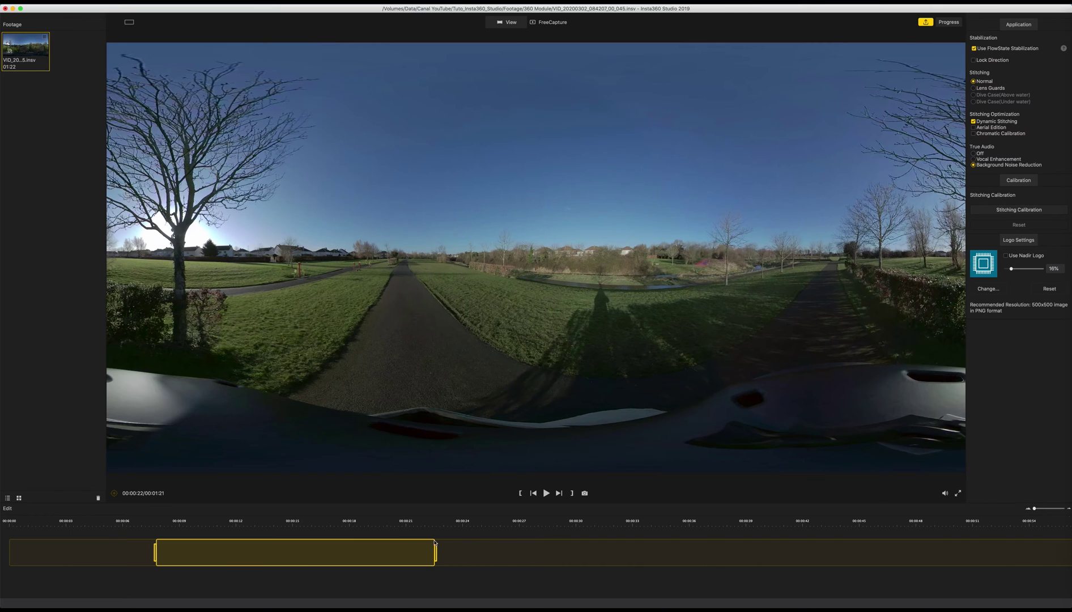
{"action": "left_click", "coordinate": [164, 521]}
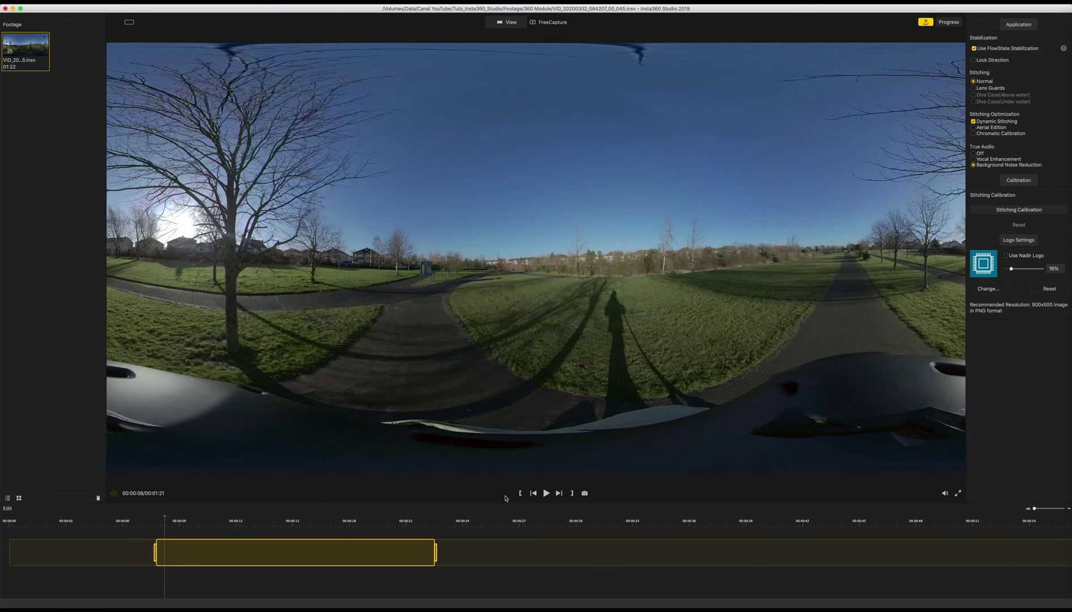
{"action": "left_click", "coordinate": [533, 496]}
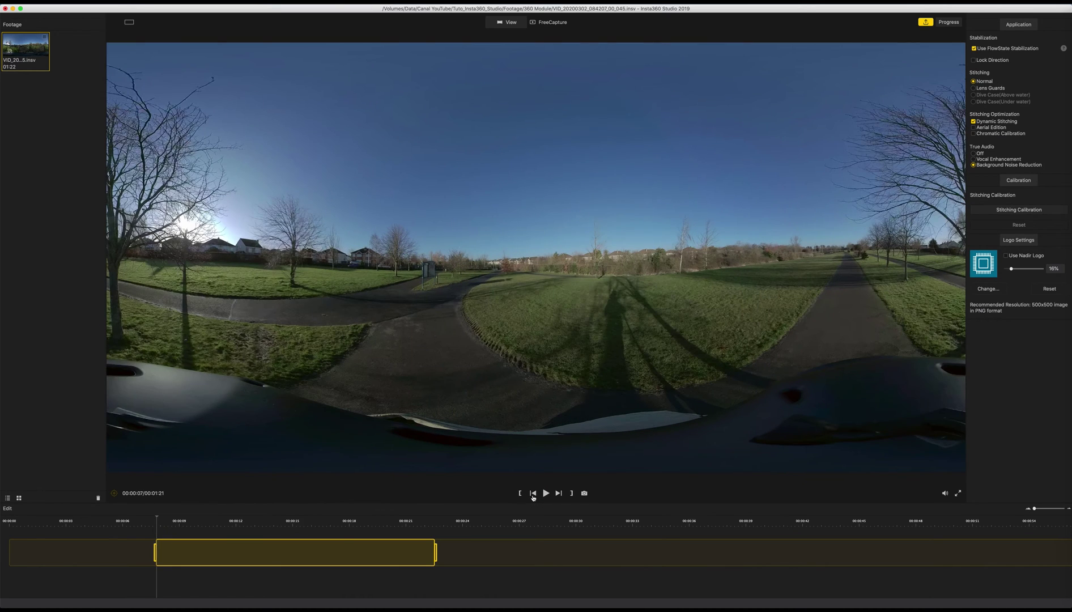
- Turn the preview towards the straight footpath in Natural View and switch the projection to Default
{"action": "left_click", "coordinate": [130, 23]}
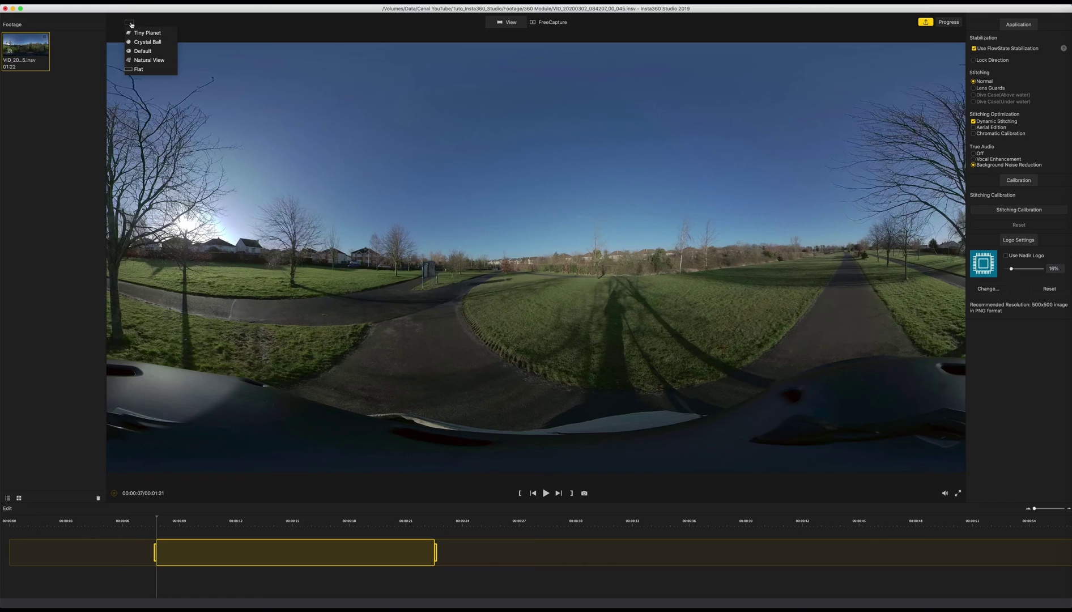
{"action": "left_click", "coordinate": [155, 60]}
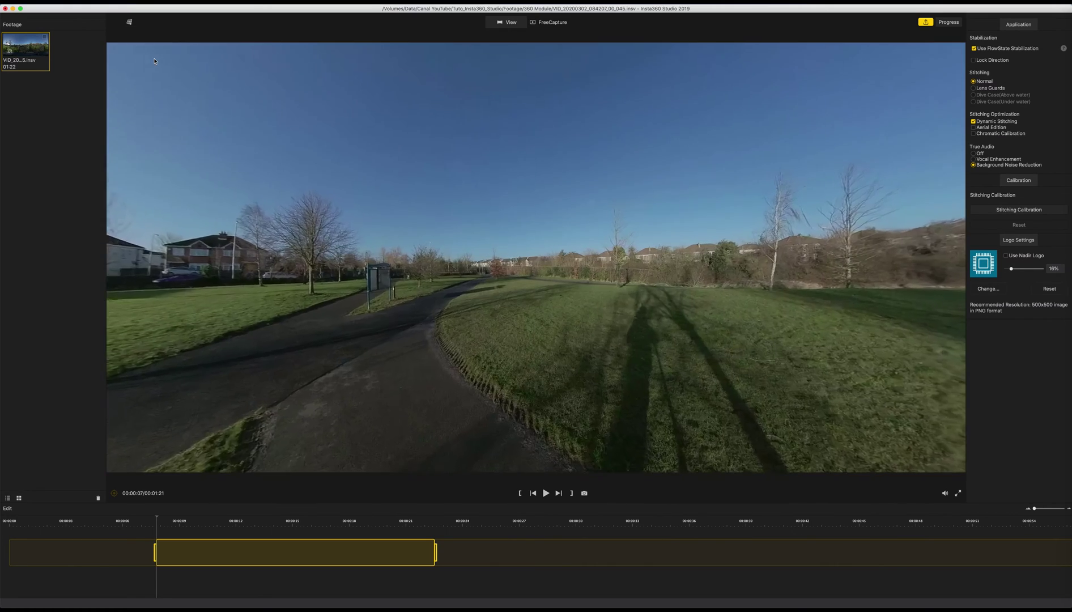
{"action": "left_click_drag", "start_coordinate": [287, 230], "coordinate": [238, 79]}
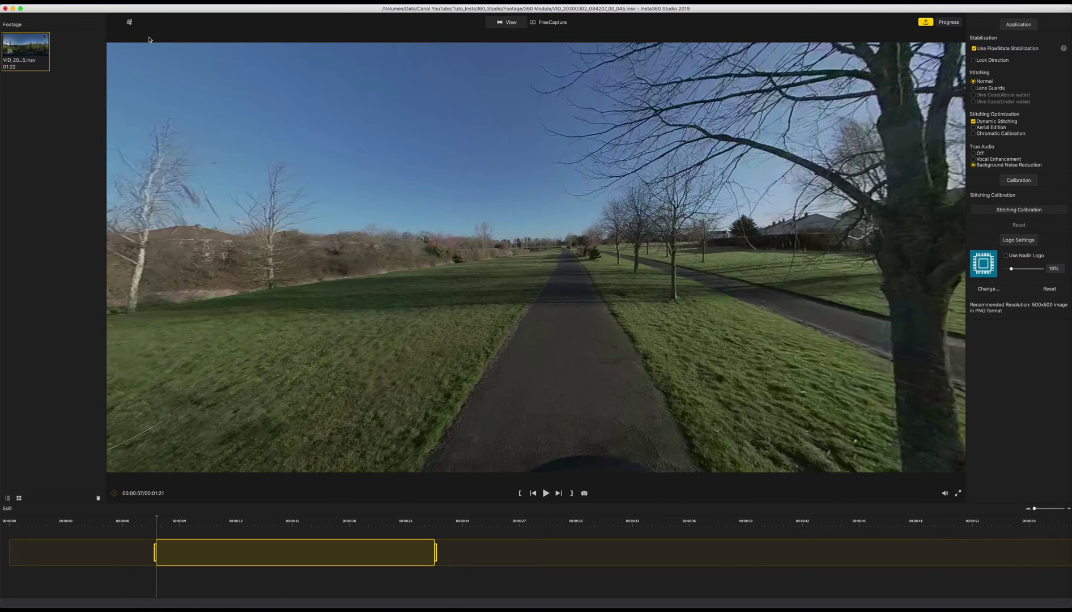
{"action": "left_click", "coordinate": [129, 21]}
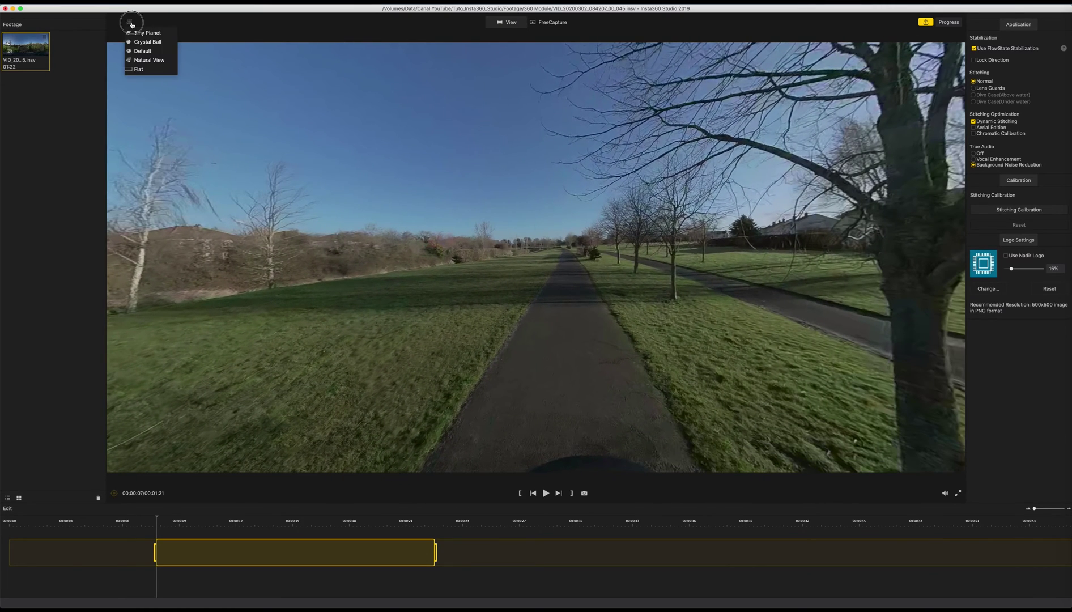
{"action": "left_click", "coordinate": [142, 53]}
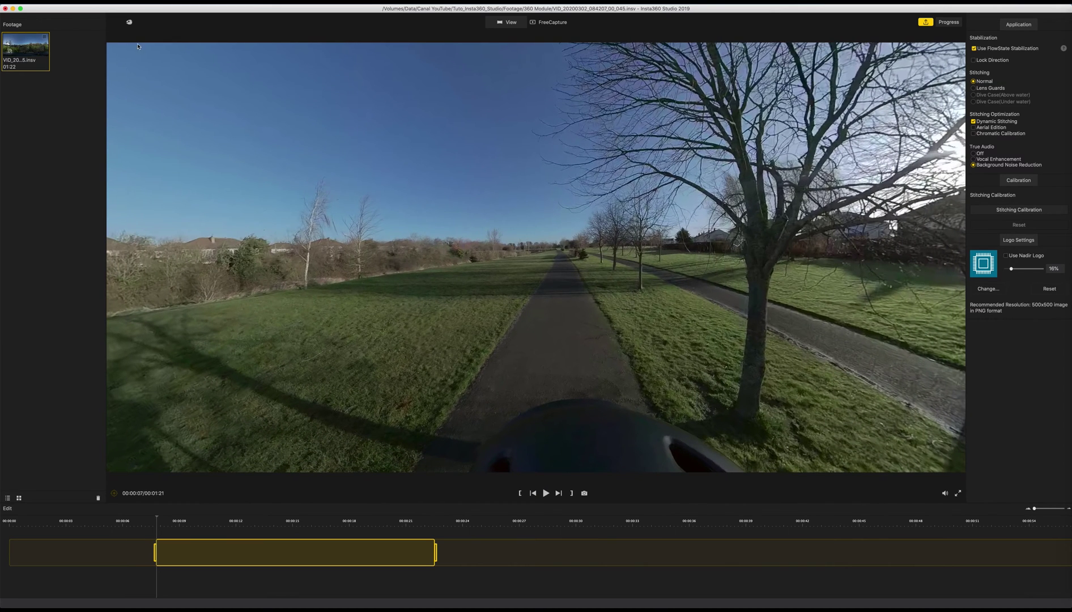
- Try the Crystal Ball and Tiny Planet projections on the preview, and set the projection to Natural View
{"action": "left_click", "coordinate": [129, 22]}
{"action": "left_click", "coordinate": [138, 46]}
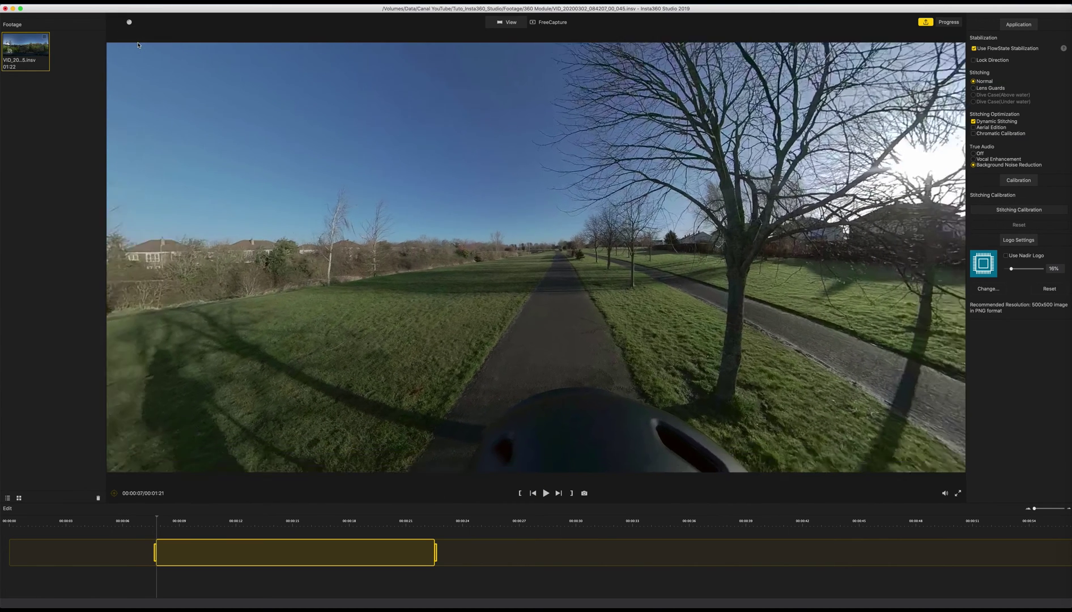
{"action": "left_click", "coordinate": [129, 23]}
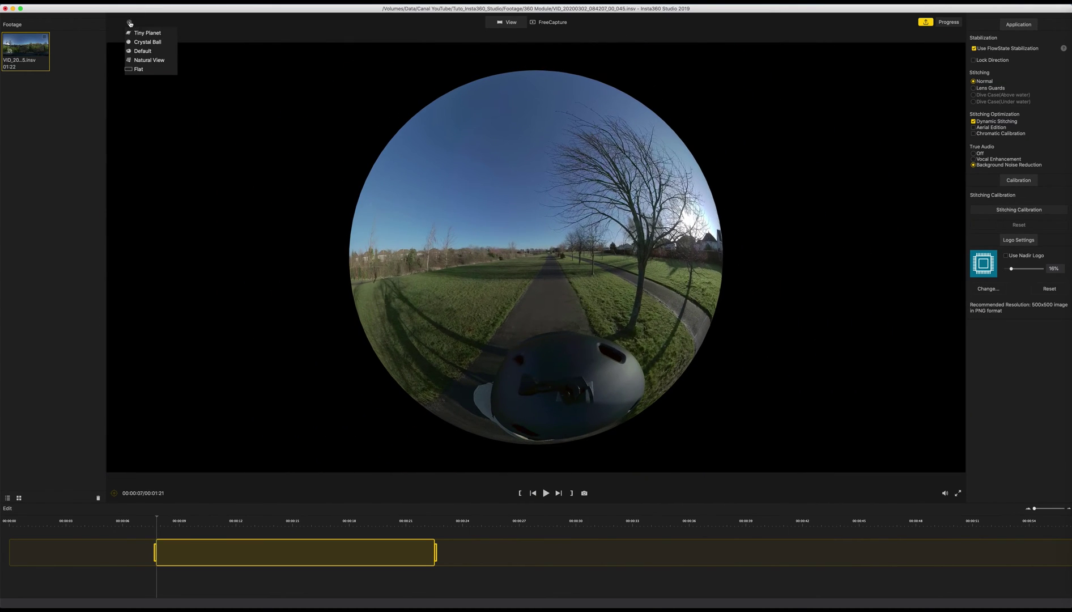
{"action": "left_click", "coordinate": [138, 32]}
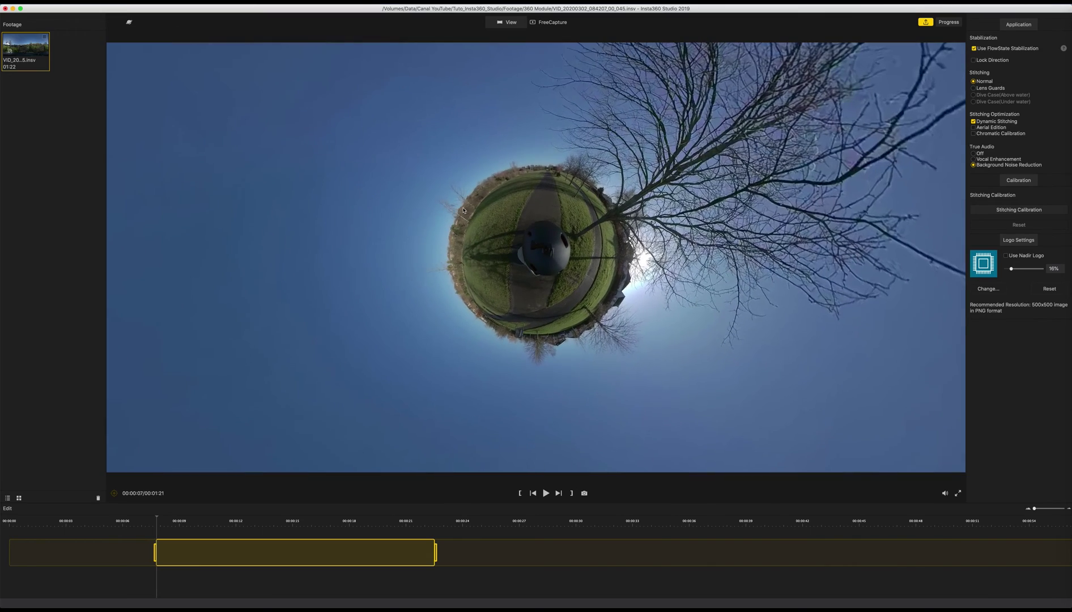
{"action": "left_click", "coordinate": [127, 22]}
{"action": "left_click", "coordinate": [142, 59]}
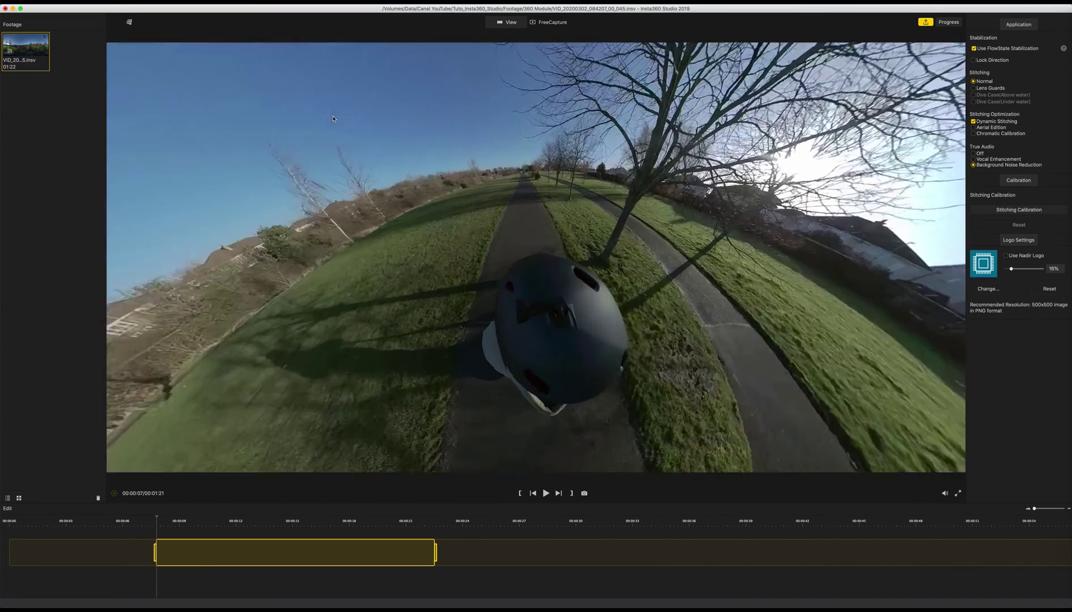
- Play the footpath view with FlowState Stabilization disabled for comparison, and re-enable the stabilization during playback
{"action": "left_click_drag", "start_coordinate": [395, 143], "coordinate": [430, 146]}
{"action": "left_click_drag", "start_coordinate": [679, 257], "coordinate": [660, 134]}
{"action": "left_click_drag", "start_coordinate": [817, 234], "coordinate": [766, 196]}
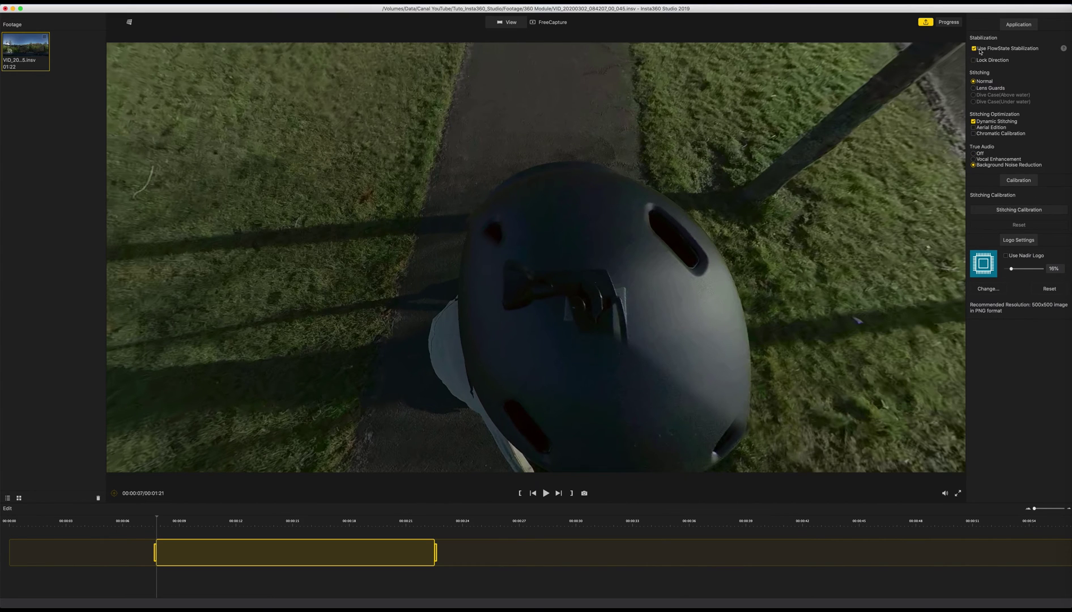
{"action": "left_click_drag", "start_coordinate": [595, 190], "coordinate": [626, 363]}
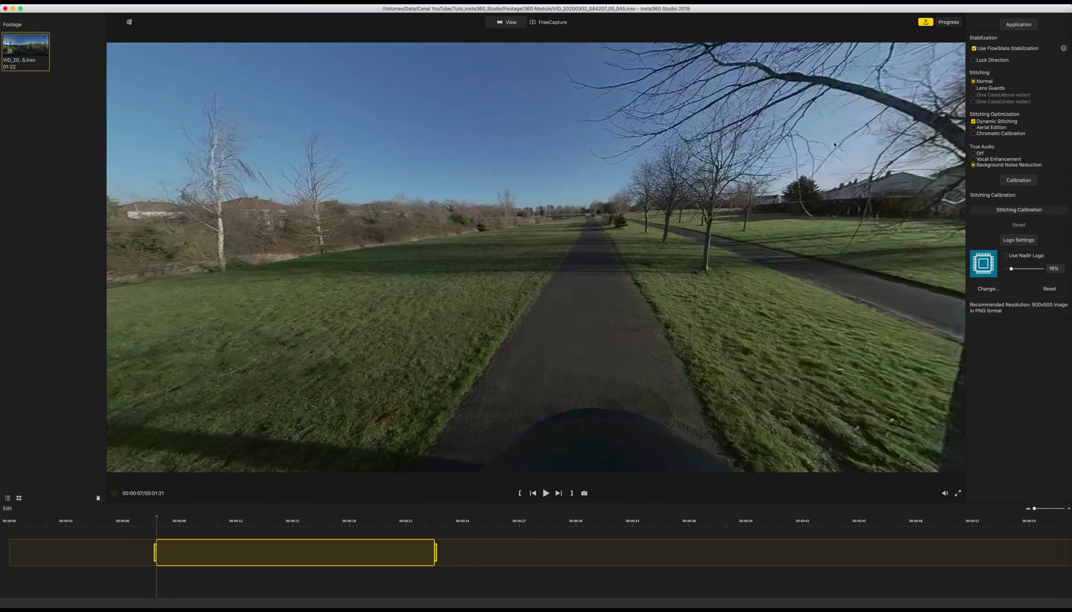
{"action": "left_click", "coordinate": [974, 48]}
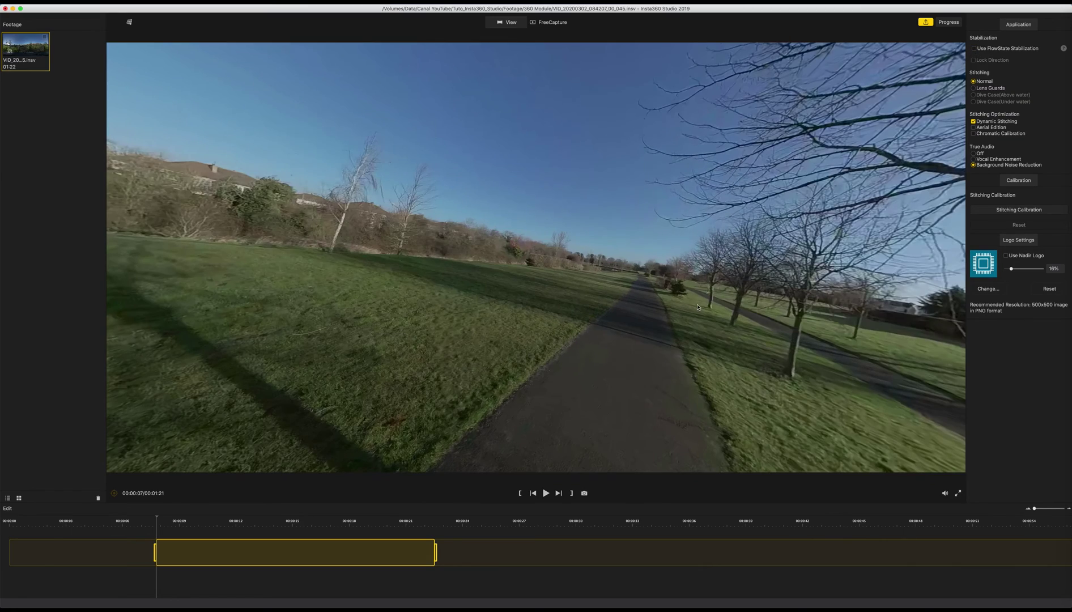
{"action": "left_click", "coordinate": [545, 492]}
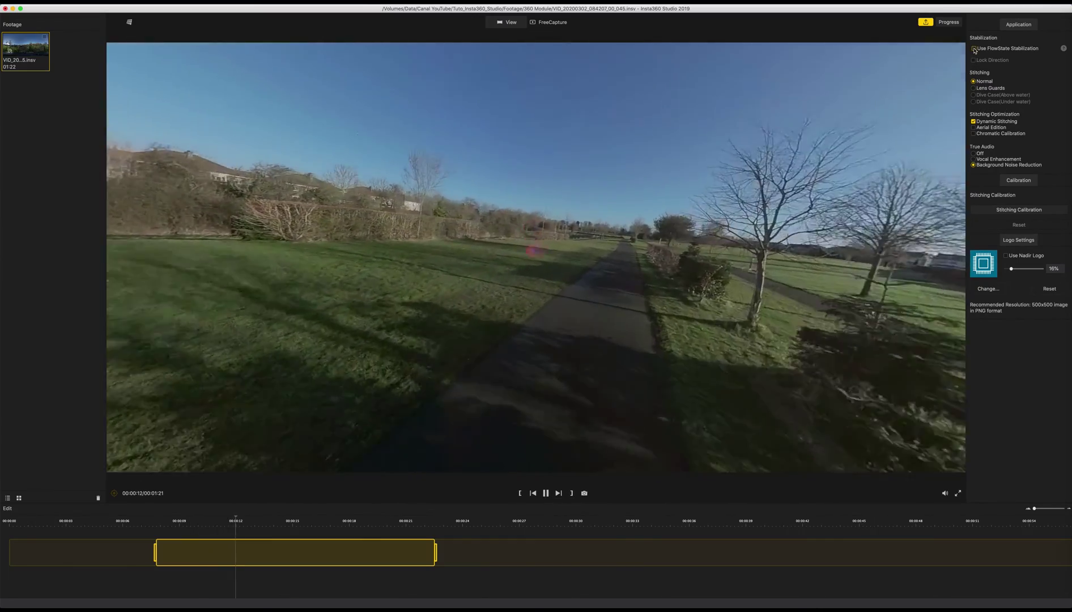
{"action": "left_click", "coordinate": [974, 49]}
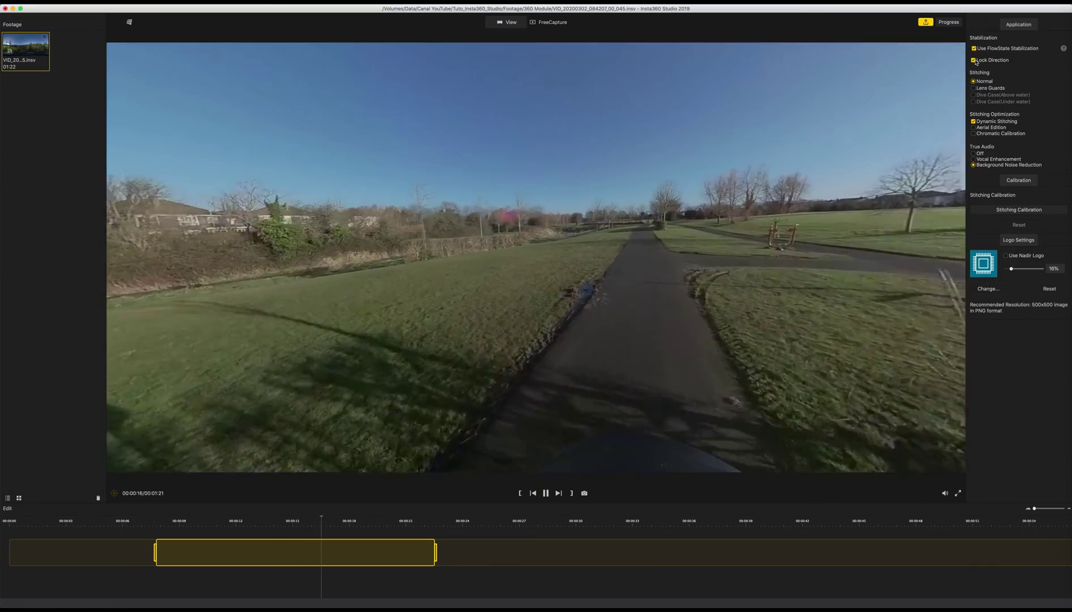
- Compare playback with Lock Direction on and off, leave Lock Direction enabled and pause the clip
{"action": "left_click", "coordinate": [973, 60]}
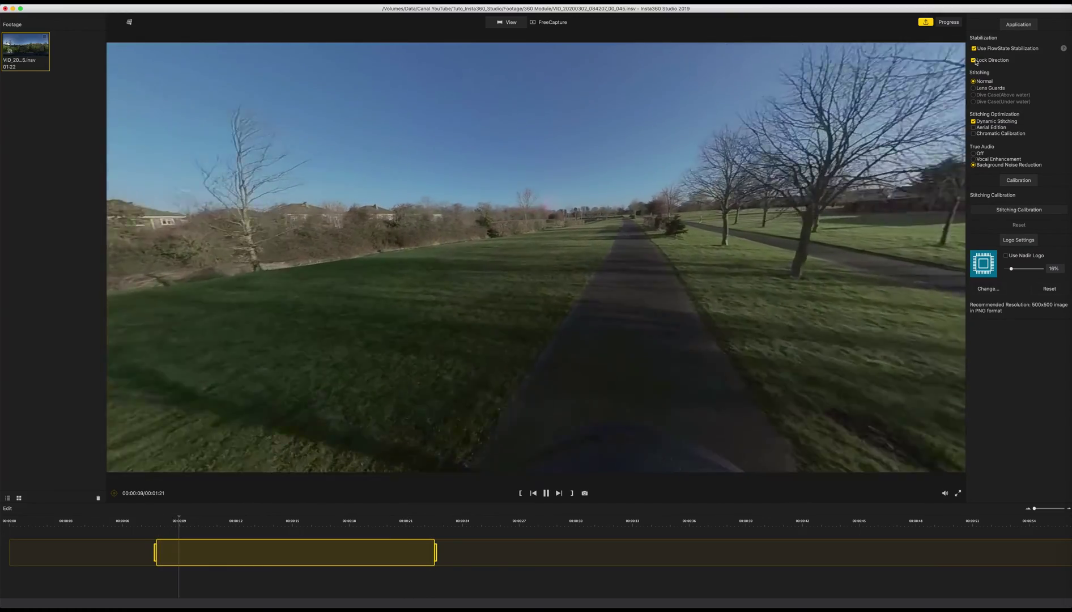
{"action": "left_click", "coordinate": [974, 60]}
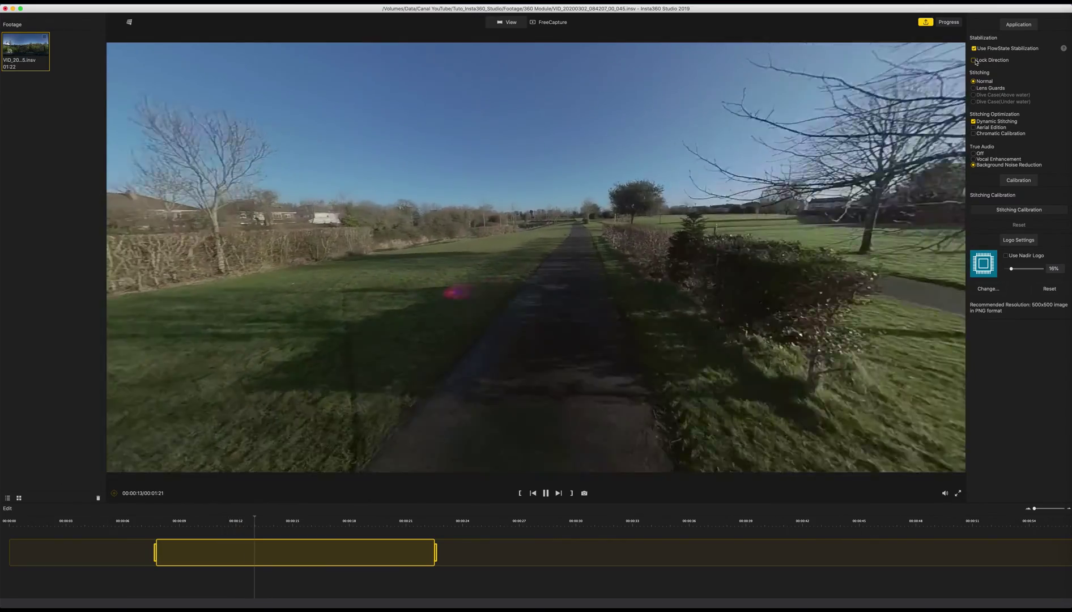
{"action": "left_click", "coordinate": [974, 60]}
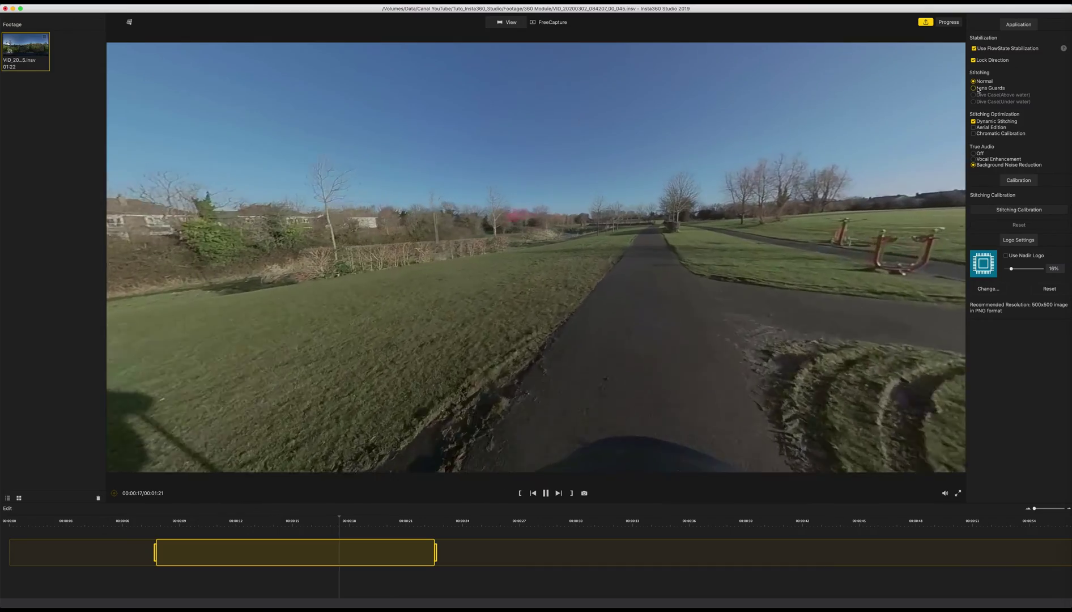
{"action": "left_click", "coordinate": [544, 493]}
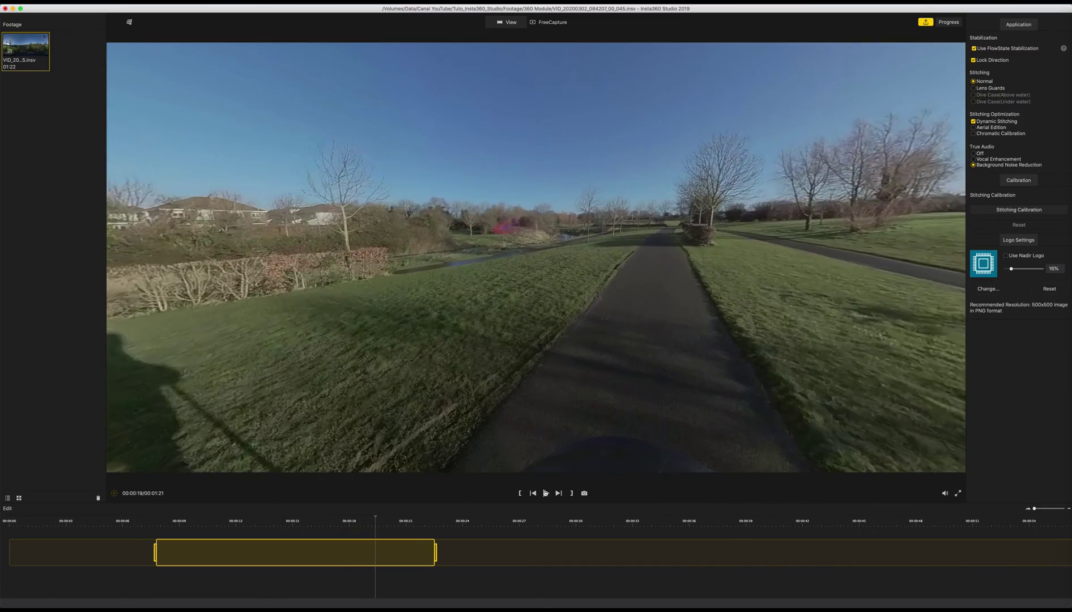
- Turn the preview down to the helmet, try Lens Guards stitching and restore Normal stitching
{"action": "left_click_drag", "start_coordinate": [548, 369], "coordinate": [647, 352]}
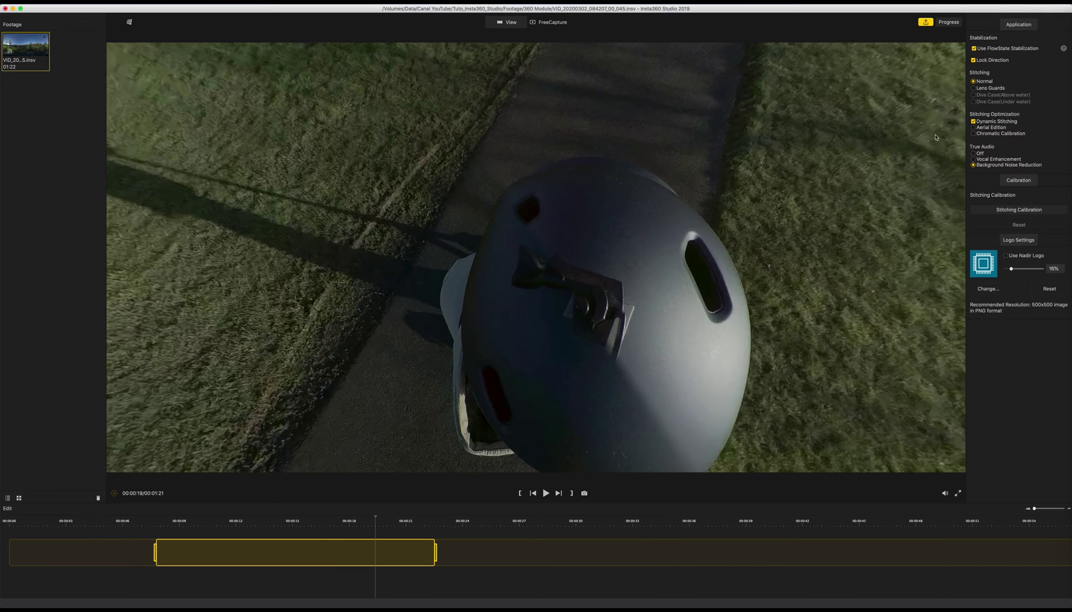
{"action": "left_click", "coordinate": [974, 88]}
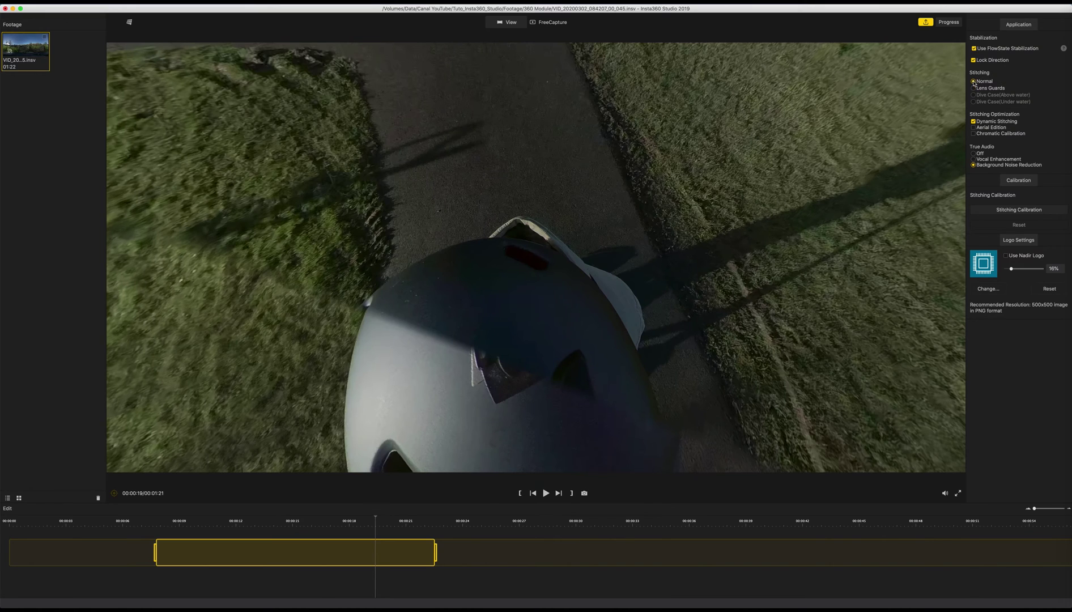
{"action": "left_click", "coordinate": [973, 81]}
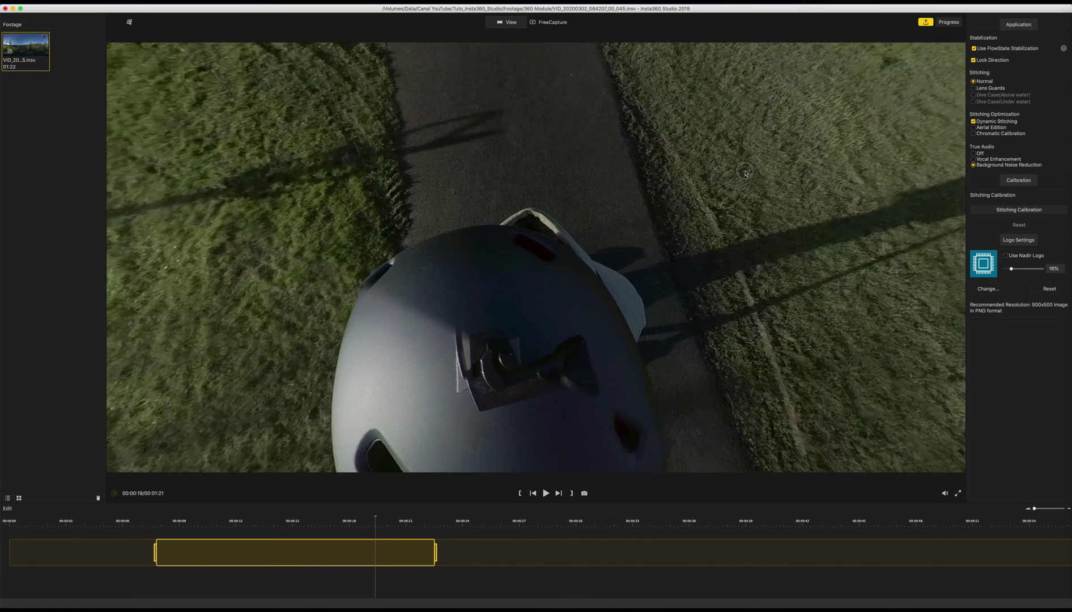
- Compare the helmet's stitching with Dynamic Stitching off, restore Dynamic Stitching and enable Chromatic Calibration
{"action": "left_click", "coordinate": [973, 122]}
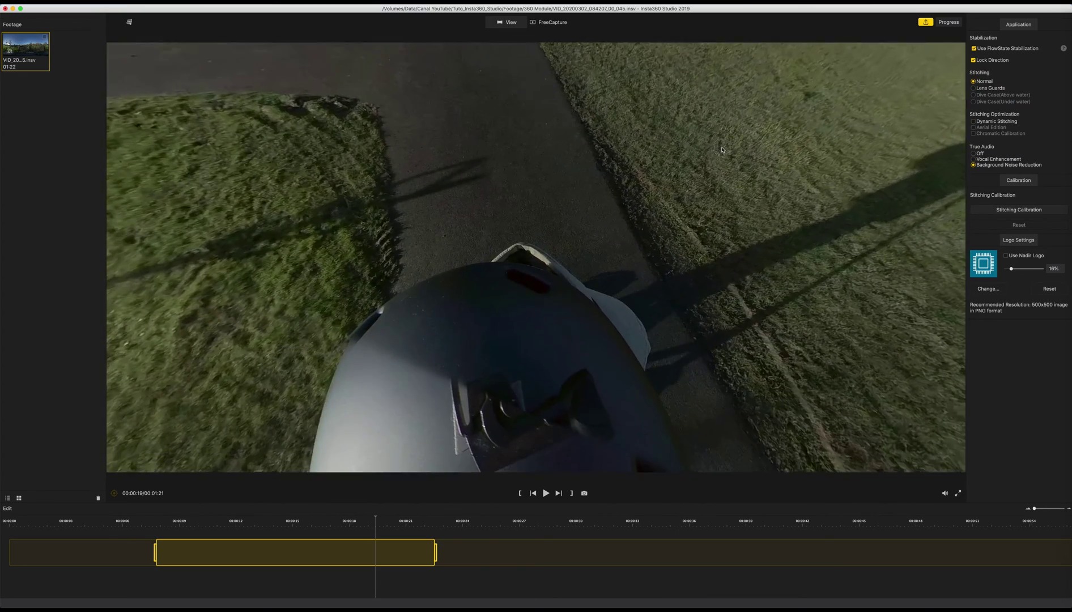
{"action": "left_click", "coordinate": [973, 122]}
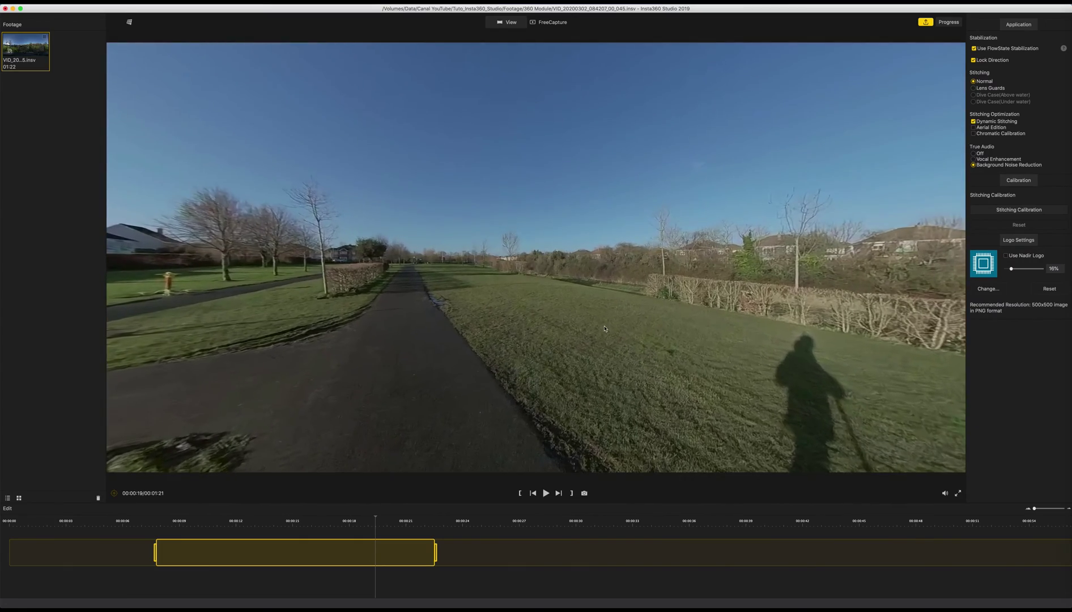
{"action": "left_click_drag", "start_coordinate": [604, 329], "coordinate": [711, 103]}
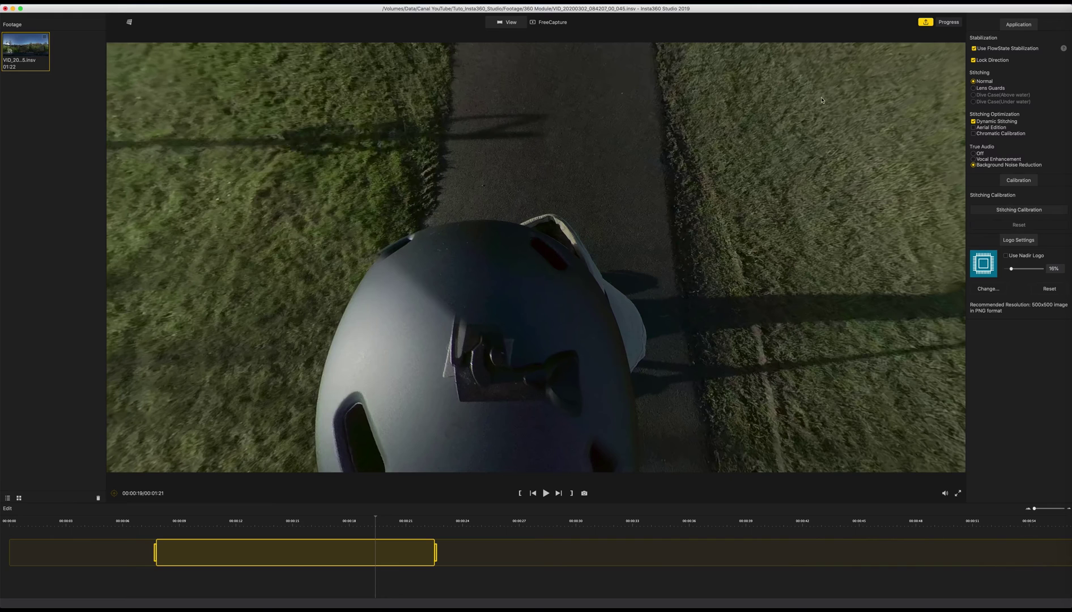
{"action": "left_click", "coordinate": [973, 134]}
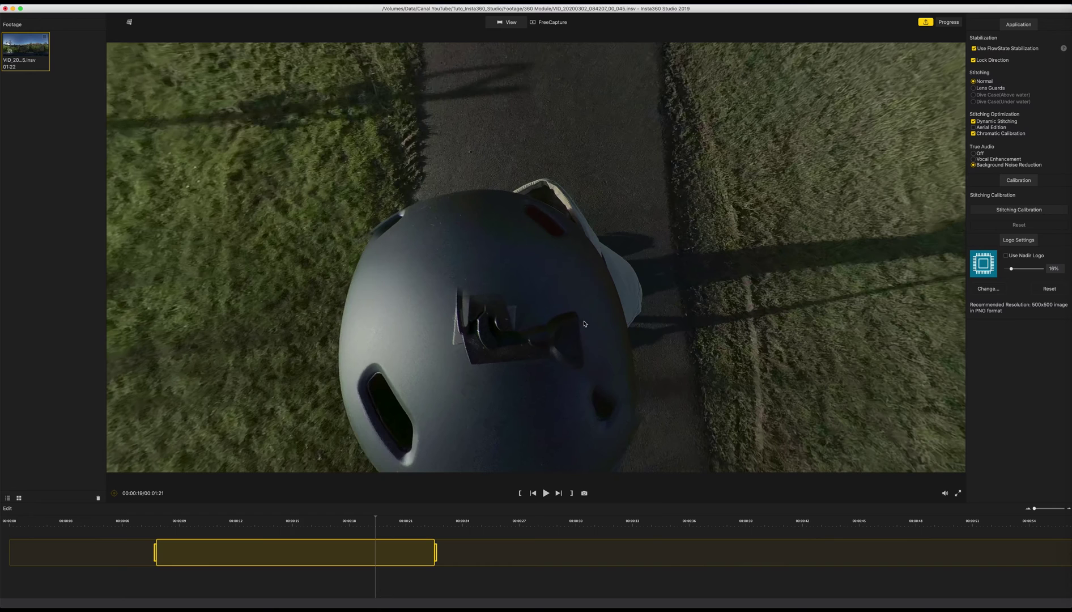
- Compare True Audio set to Off and Vocal Enhancement during playback, and return it to Background Noise Reduction
{"action": "left_click", "coordinate": [972, 154]}
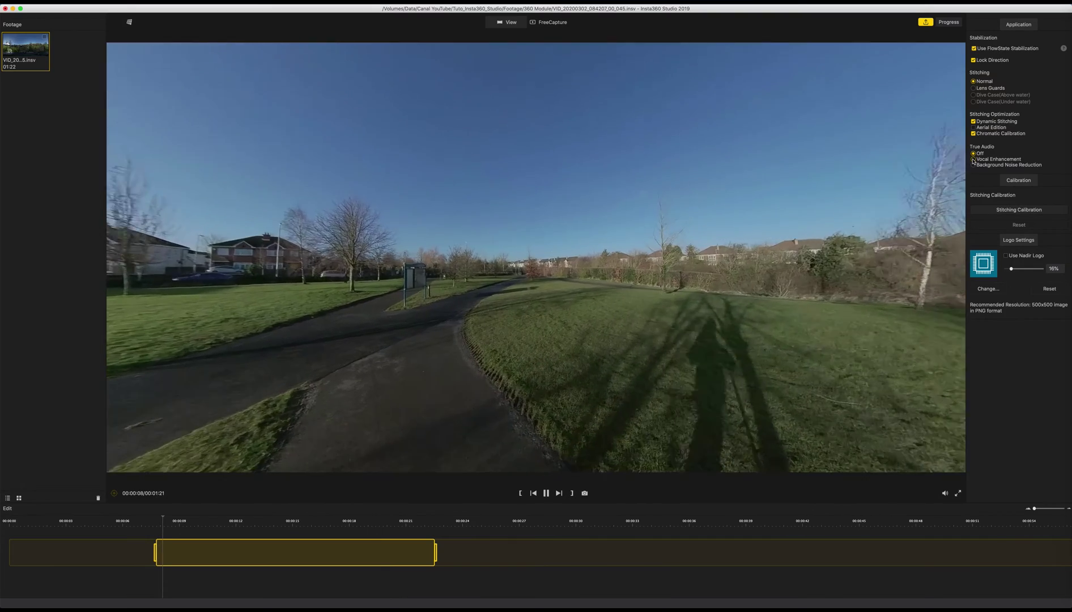
{"action": "left_click", "coordinate": [973, 159]}
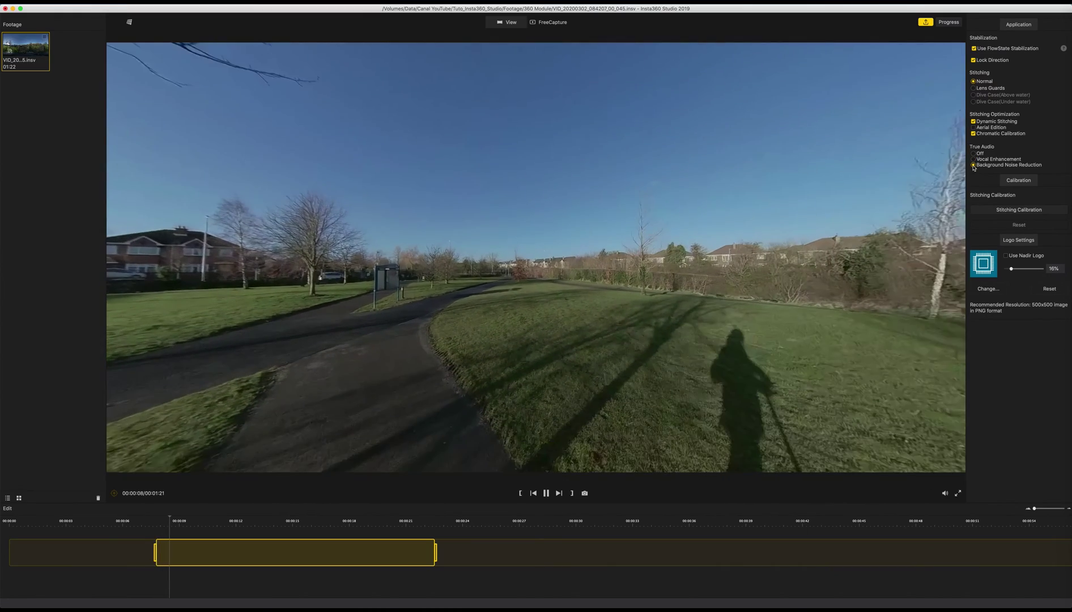
{"action": "left_click", "coordinate": [972, 164]}
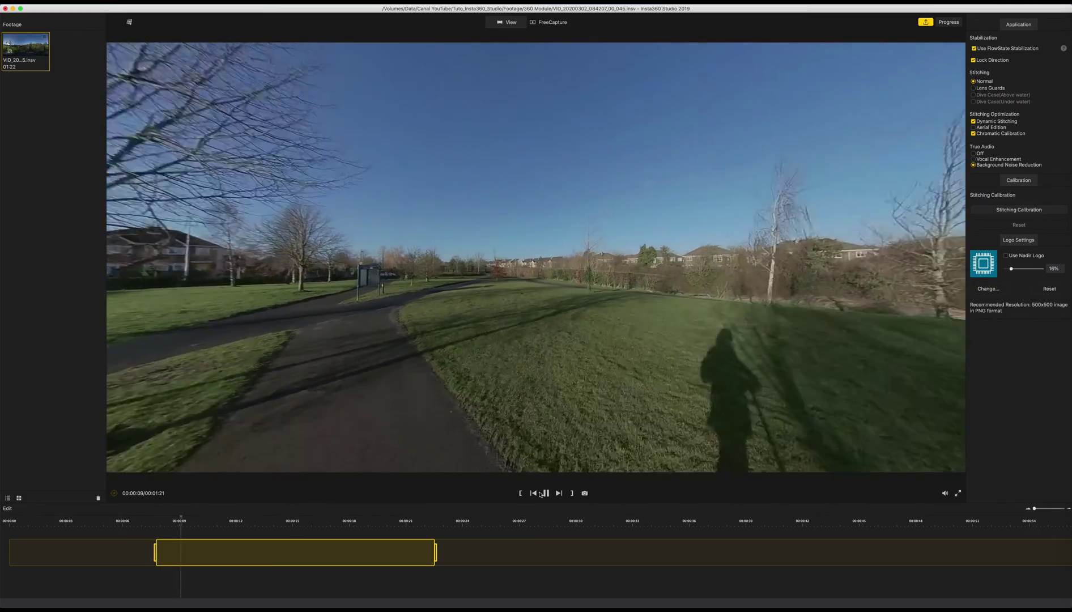
{"action": "left_click", "coordinate": [545, 493]}
{"action": "left_click_drag", "start_coordinate": [510, 351], "coordinate": [569, 394]}
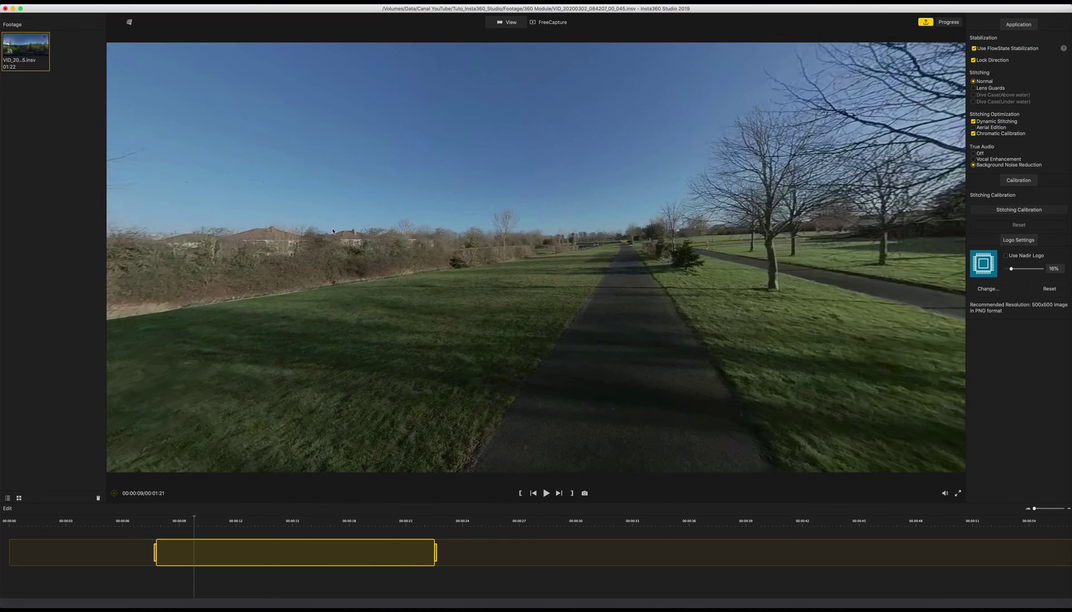
- Start exporting the clip, save its changes, and set H.265 encoding with a bitrate of 200 Mbps
{"action": "left_click", "coordinate": [927, 24]}
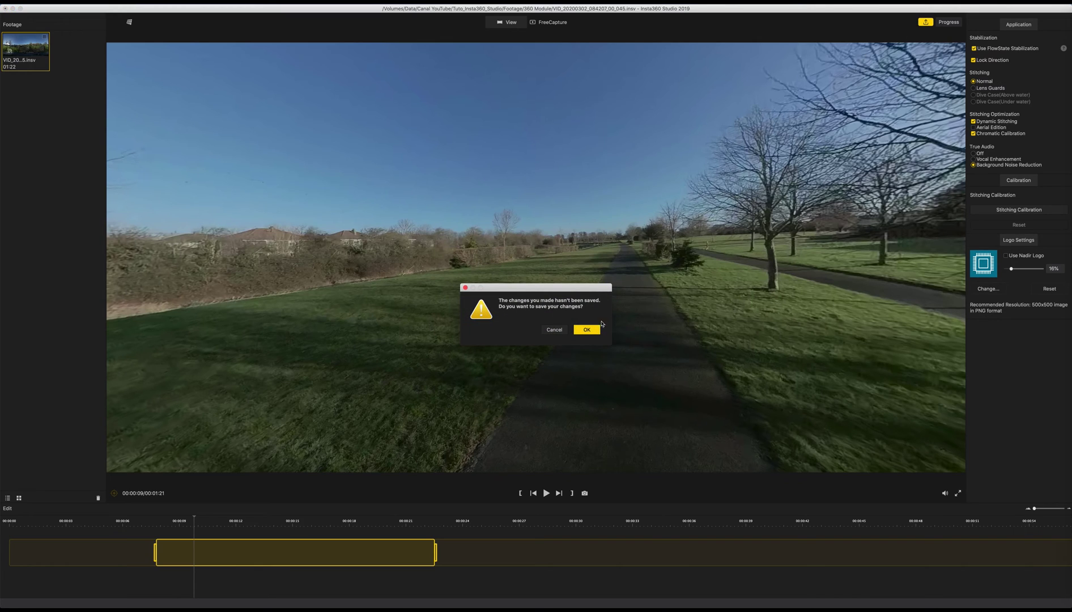
{"action": "left_click", "coordinate": [594, 331]}
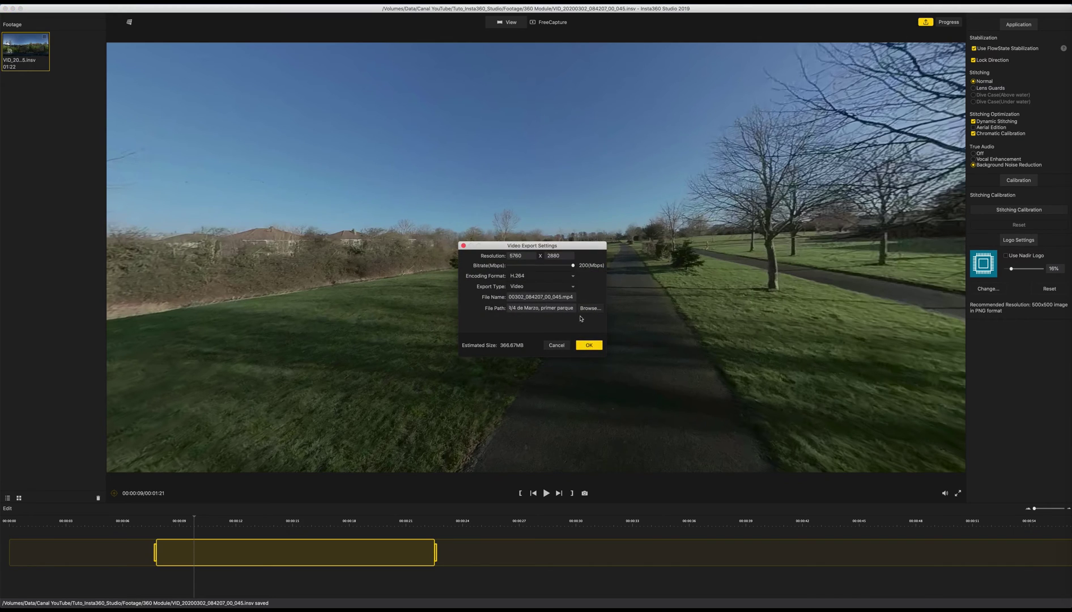
{"action": "left_click", "coordinate": [574, 278]}
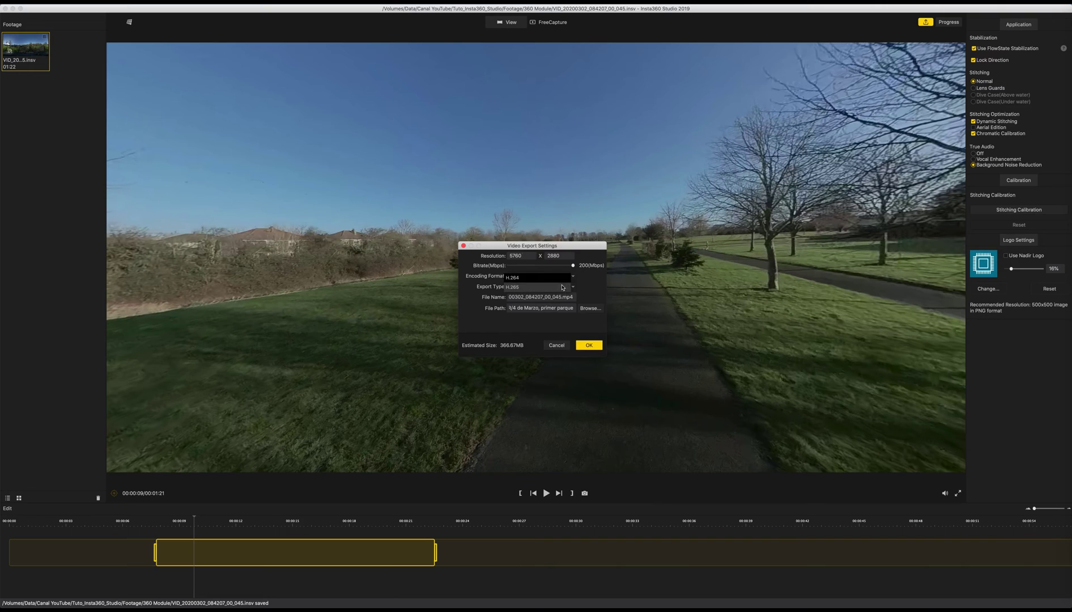
{"action": "left_click", "coordinate": [553, 274]}
{"action": "left_click_drag", "start_coordinate": [553, 266], "coordinate": [574, 265]}
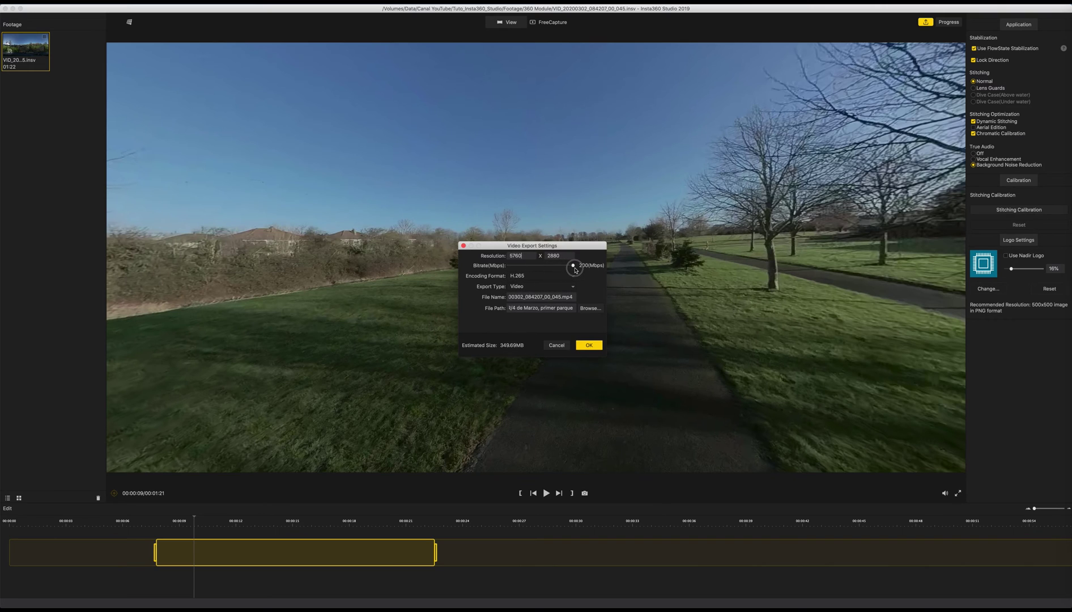
- Keep the resolution and the Video export type, and name the exported file 360_Video
{"action": "double_click", "coordinate": [548, 256]}
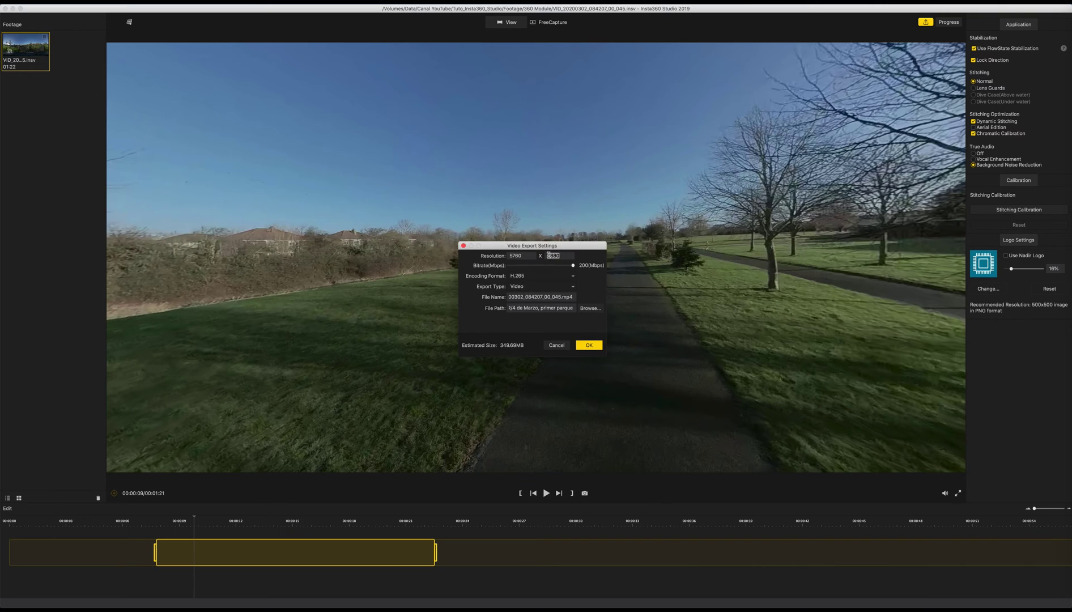
{"action": "left_click", "coordinate": [571, 288]}
{"action": "left_click", "coordinate": [571, 288]}
{"action": "left_click_drag", "start_coordinate": [561, 297], "coordinate": [490, 299]}
{"action": "type", "text": "360_Video"}
- Set the export folder to Canal YouTube/Tuto_Insta360_Studio/Footage/360 Module on the Data drive and start the export
{"action": "left_click", "coordinate": [579, 311]}
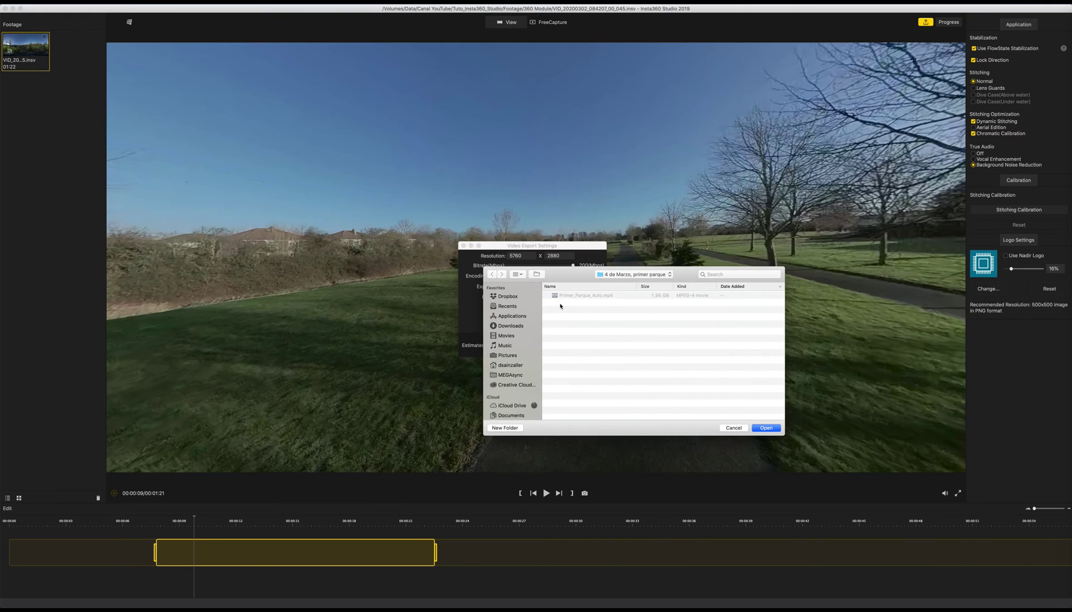
{"action": "scroll", "coordinate": [515, 415], "scroll_direction": "down", "scroll_amount": 4}
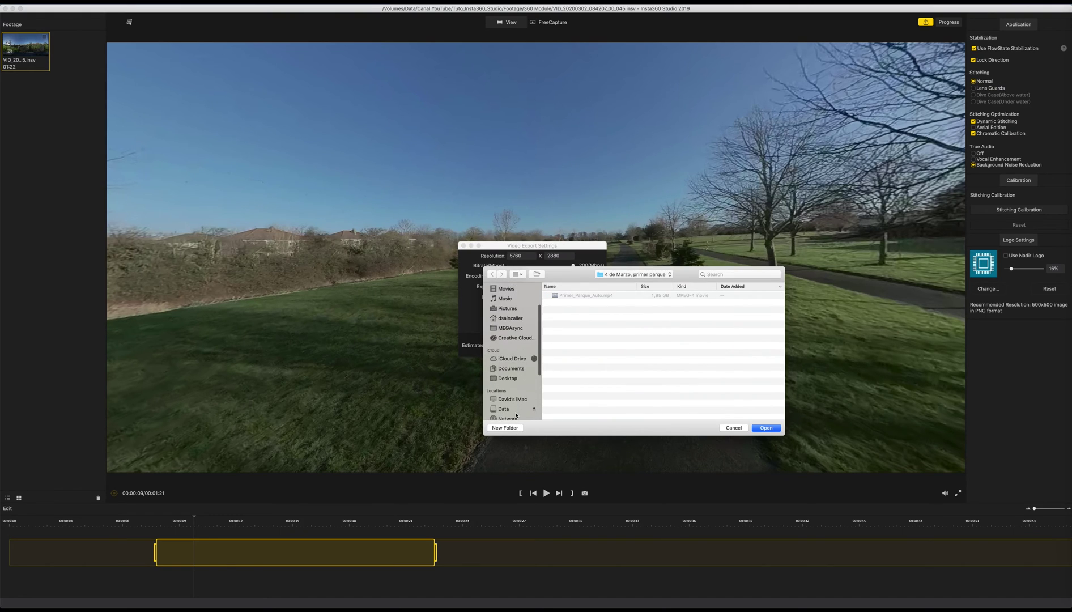
{"action": "left_click", "coordinate": [502, 408]}
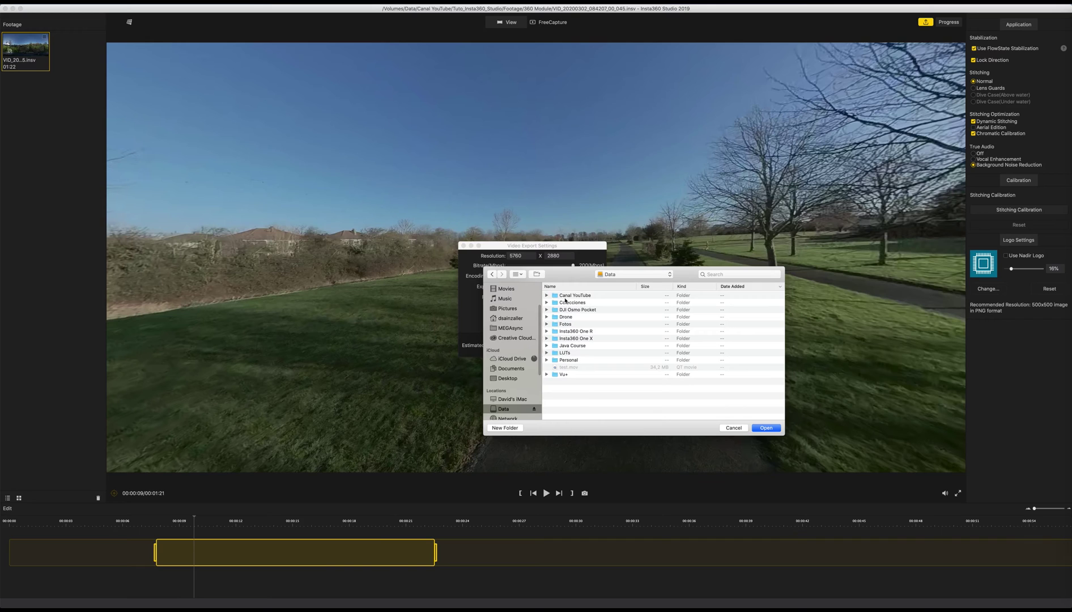
{"action": "left_click", "coordinate": [565, 296]}
{"action": "double_click", "coordinate": [565, 296]}
{"action": "double_click", "coordinate": [573, 375]}
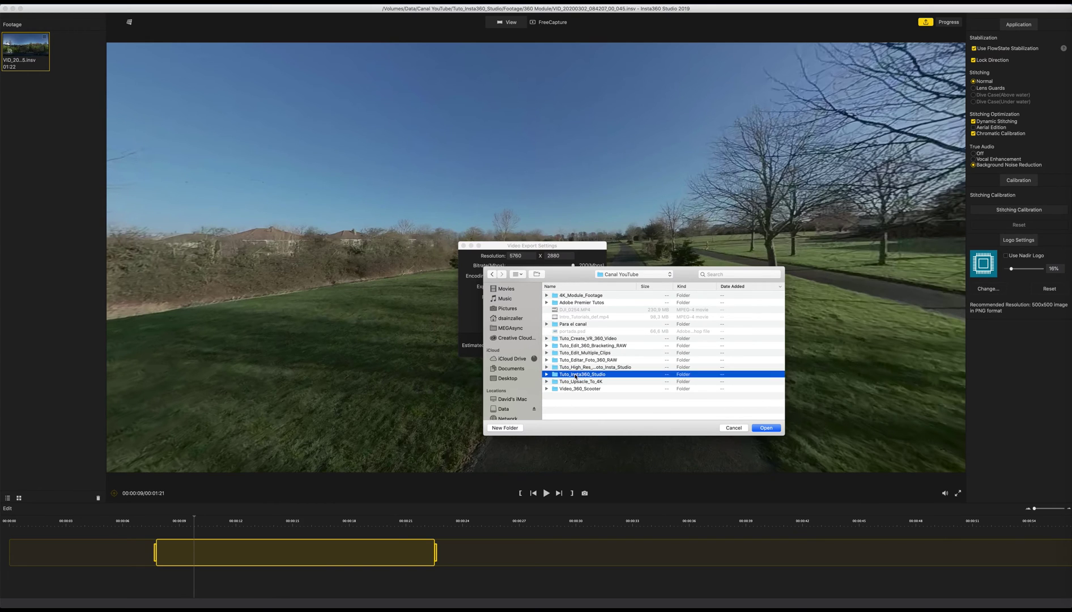
{"action": "double_click", "coordinate": [567, 317]}
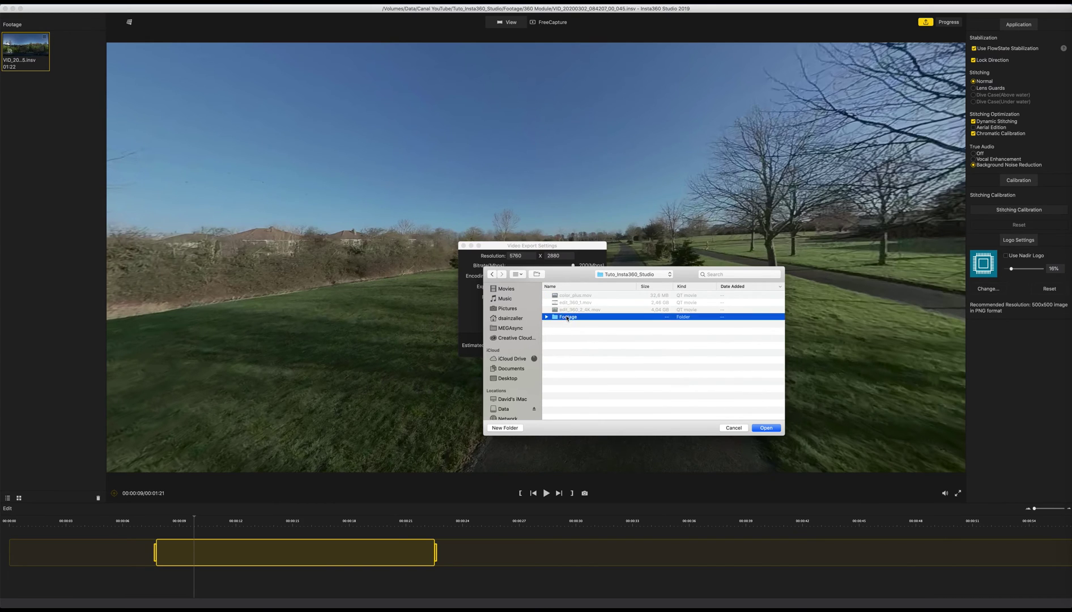
{"action": "double_click", "coordinate": [566, 302]}
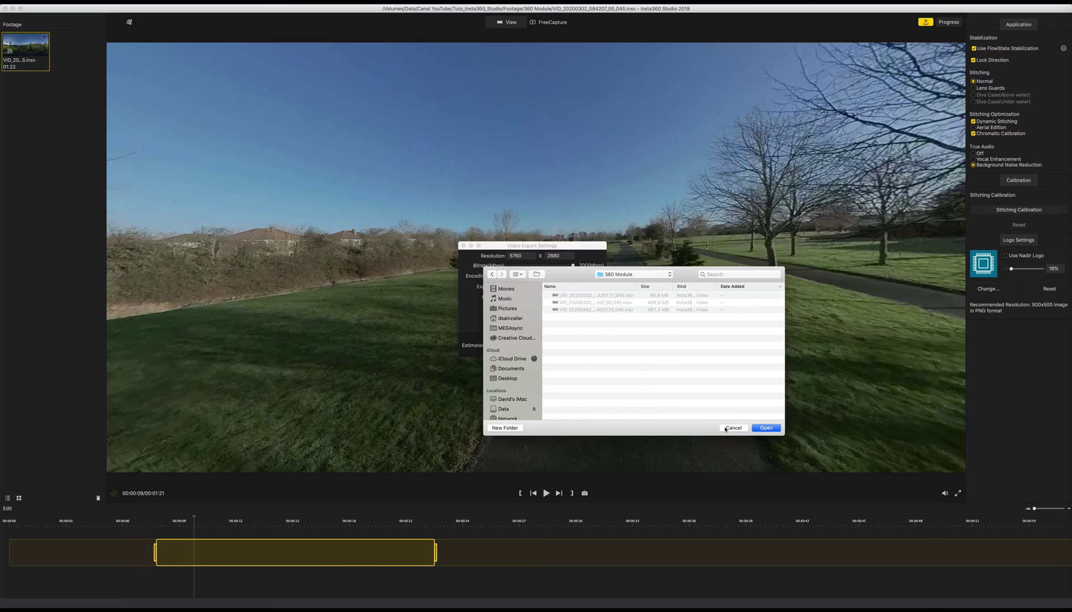
{"action": "left_click", "coordinate": [763, 428]}
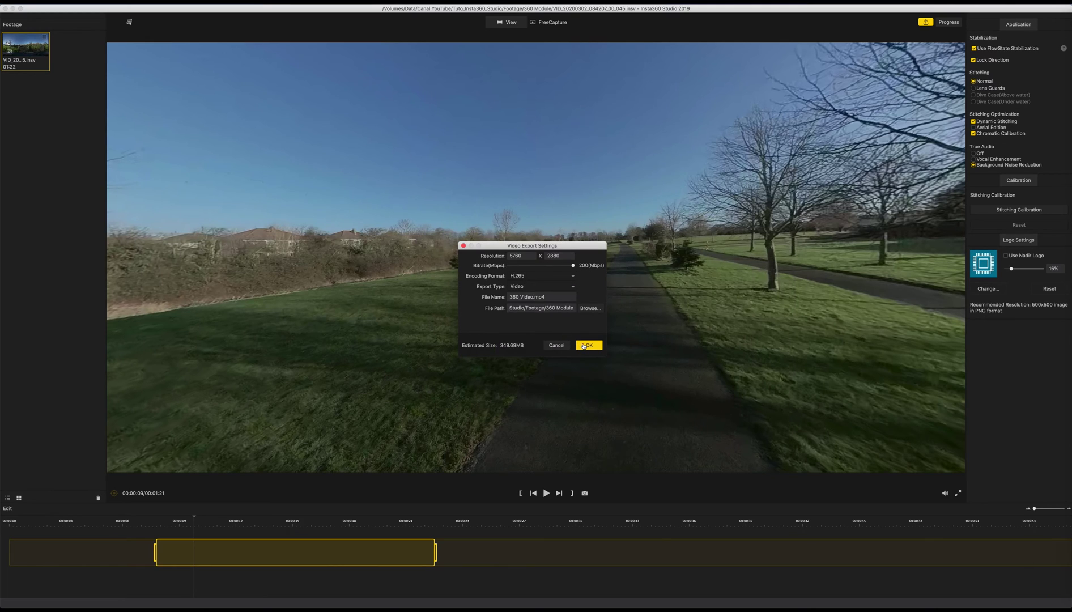
{"action": "left_click", "coordinate": [587, 345]}
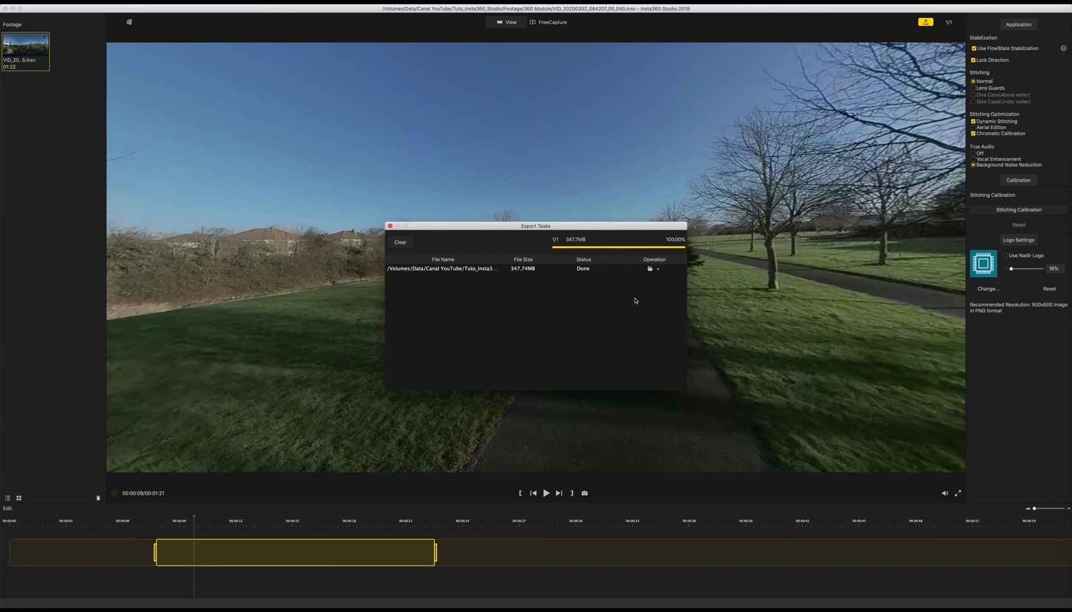
- Show the exported 360_Video.mp4 in its folder, preview its playback in QuickTime Player, and close the player
{"action": "left_click", "coordinate": [650, 269]}
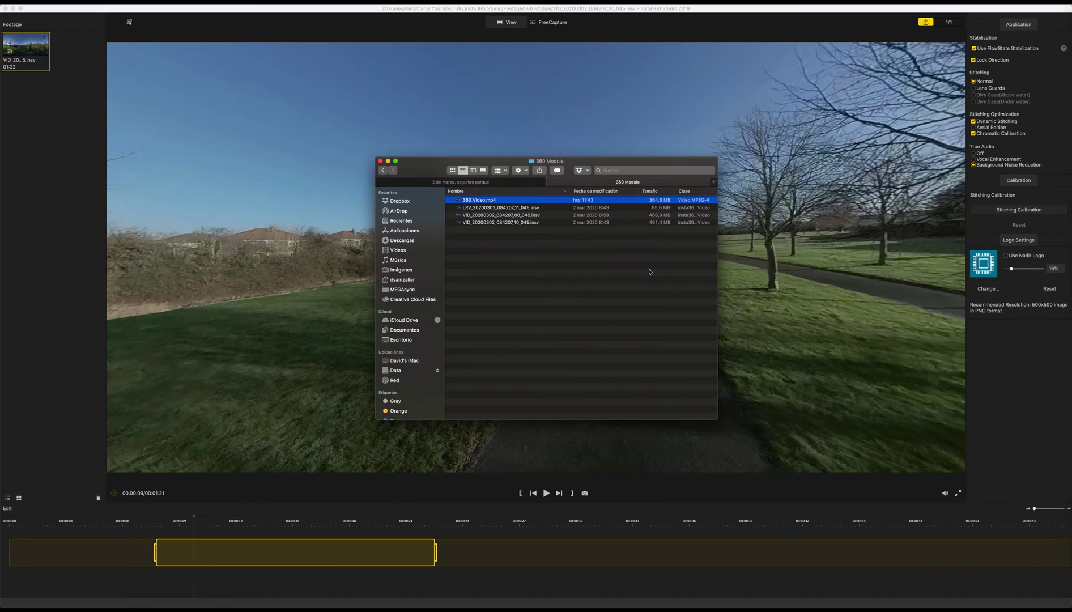
{"action": "right_click", "coordinate": [508, 202]}
{"action": "mouse_move", "coordinate": [595, 211]}
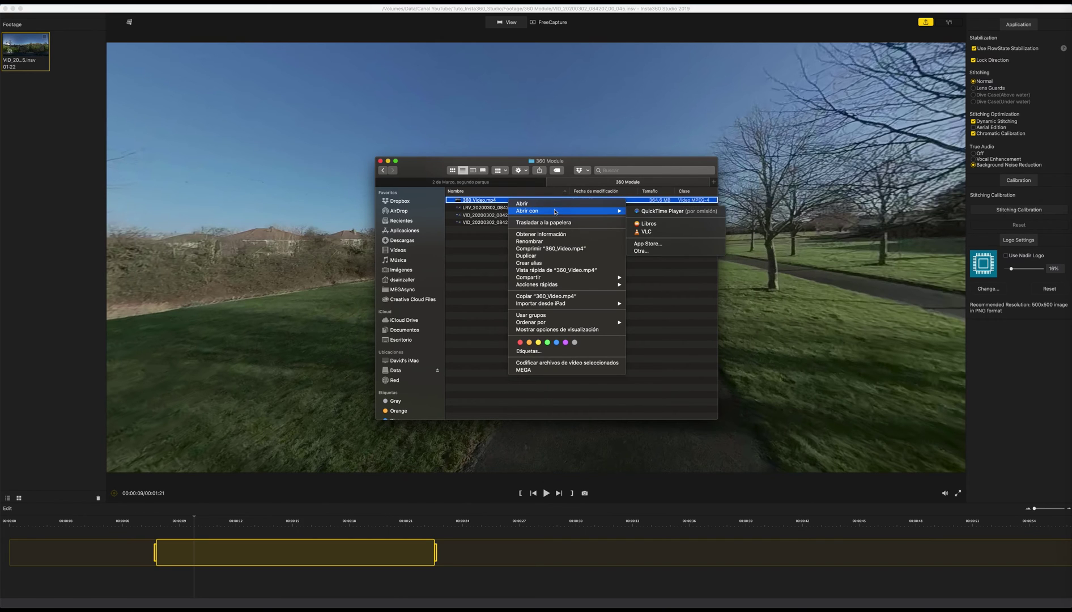
{"action": "left_click", "coordinate": [651, 212]}
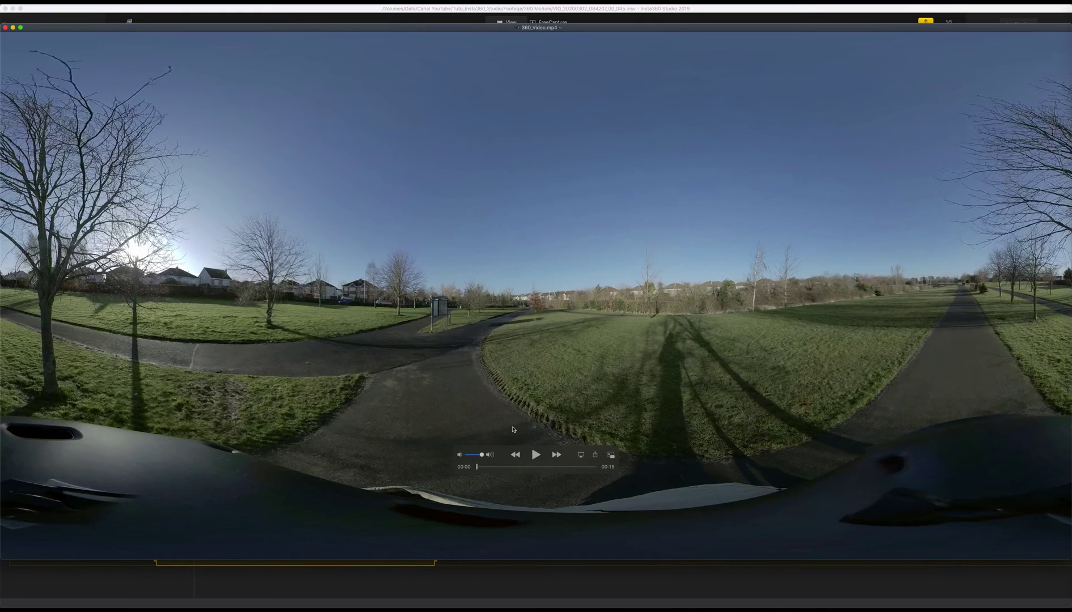
{"action": "left_click", "coordinate": [534, 457]}
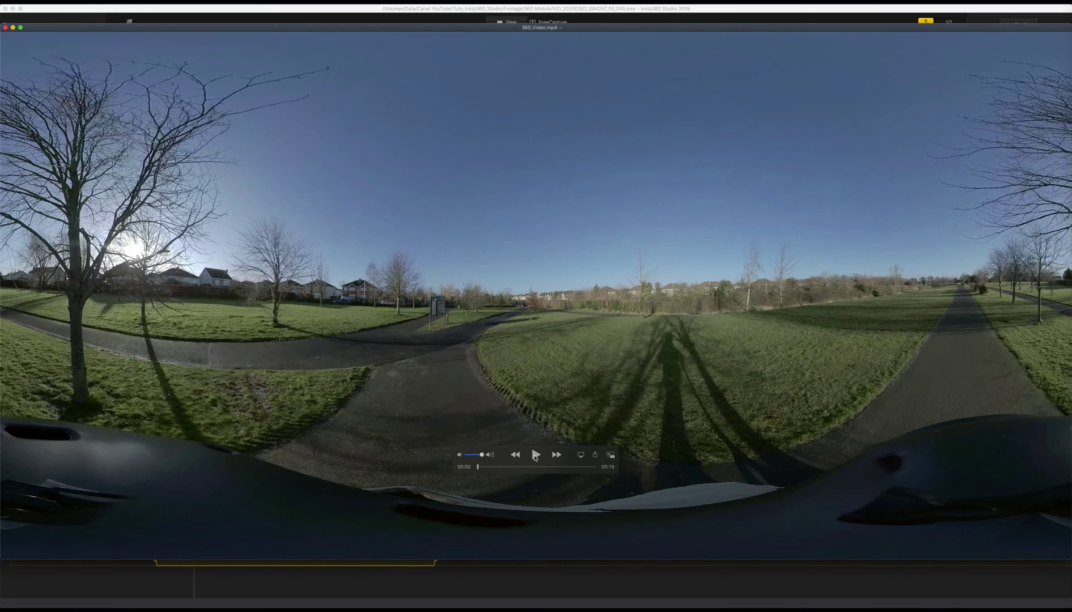
{"action": "left_click", "coordinate": [535, 455]}
{"action": "left_click", "coordinate": [535, 455]}
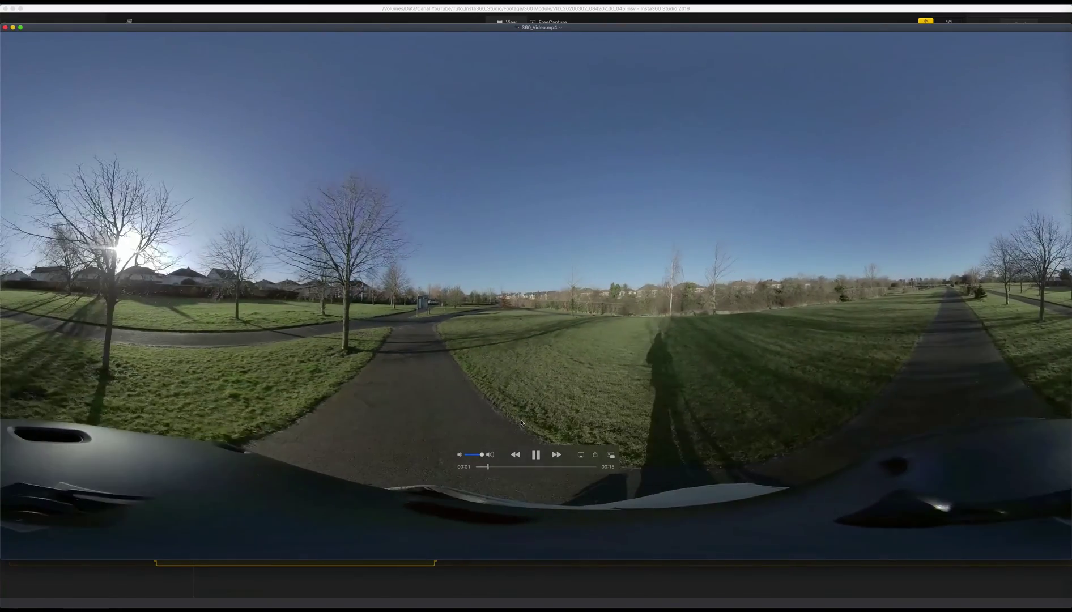
{"action": "left_click", "coordinate": [535, 456]}
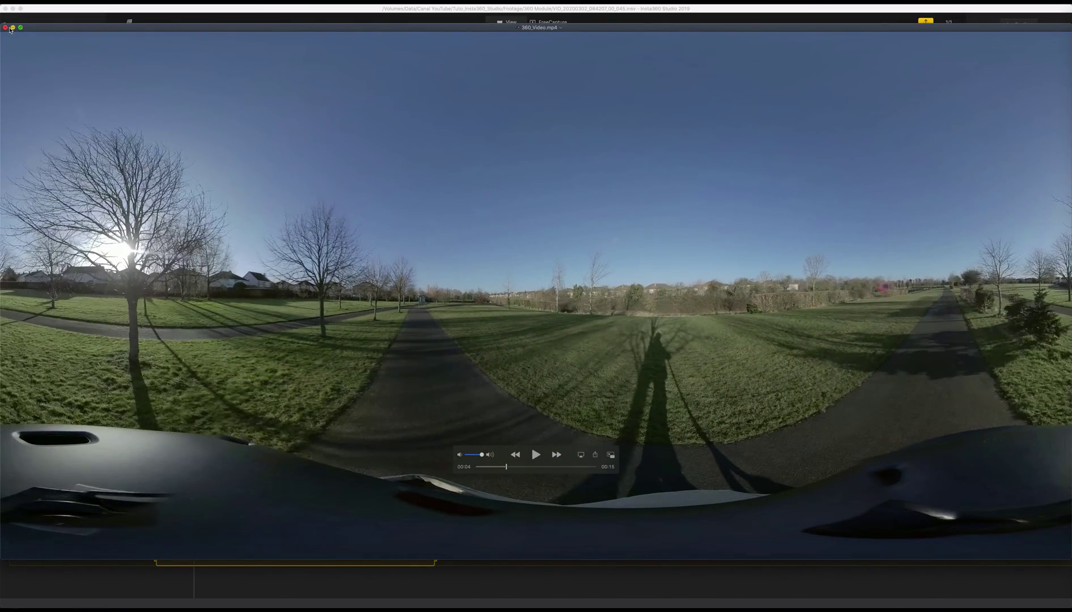
{"action": "left_click", "coordinate": [6, 28]}
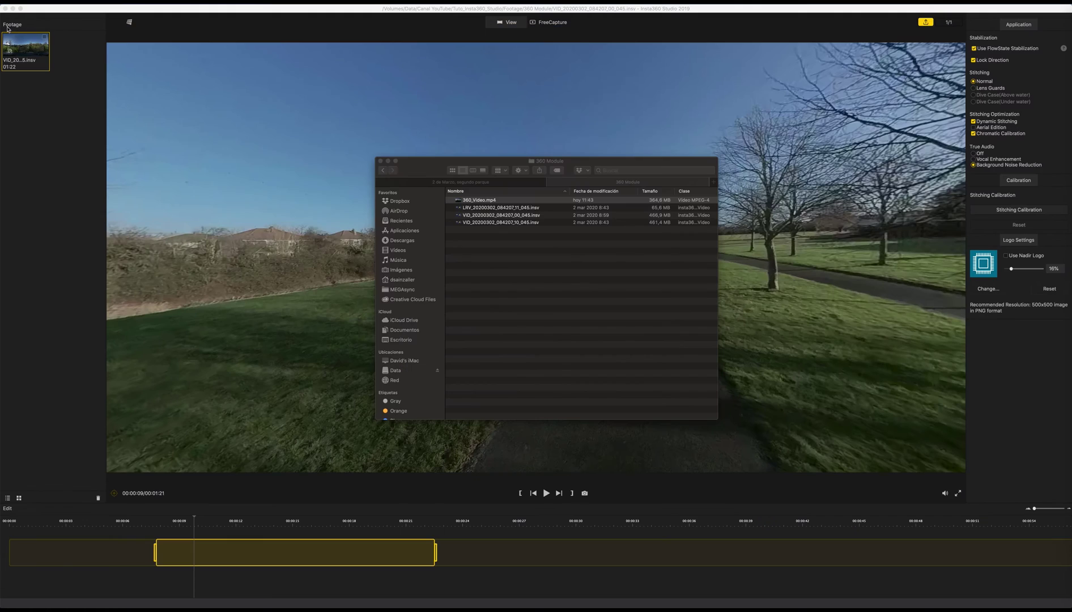
- Open 360_Video.mp4 in VLC, look around the 360 footage during playback, and quit VLC
{"action": "right_click", "coordinate": [498, 203]}
{"action": "mouse_move", "coordinate": [567, 211]}
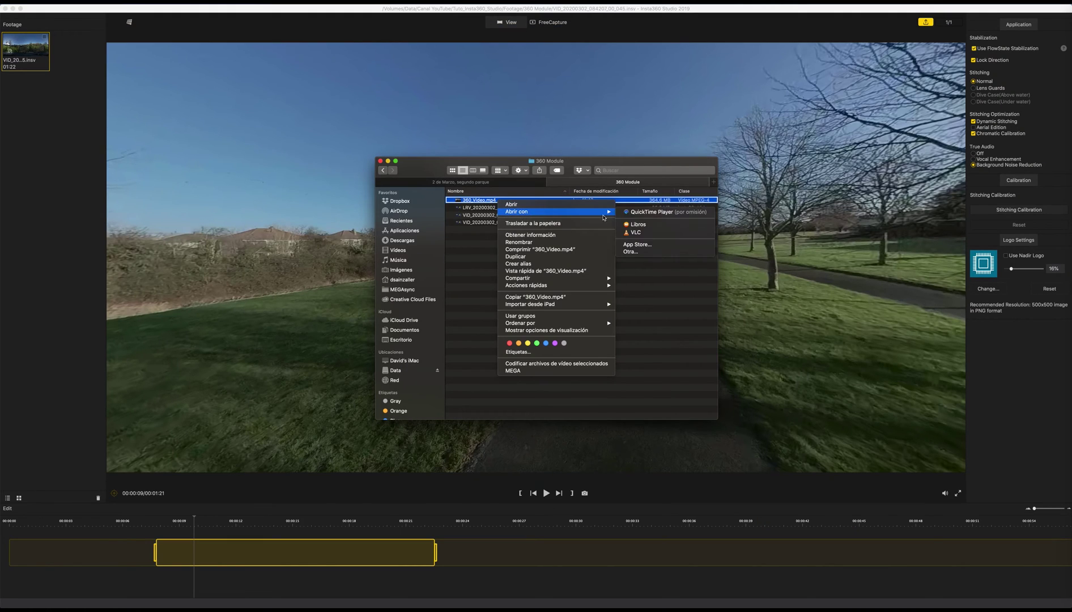
{"action": "left_click", "coordinate": [636, 232]}
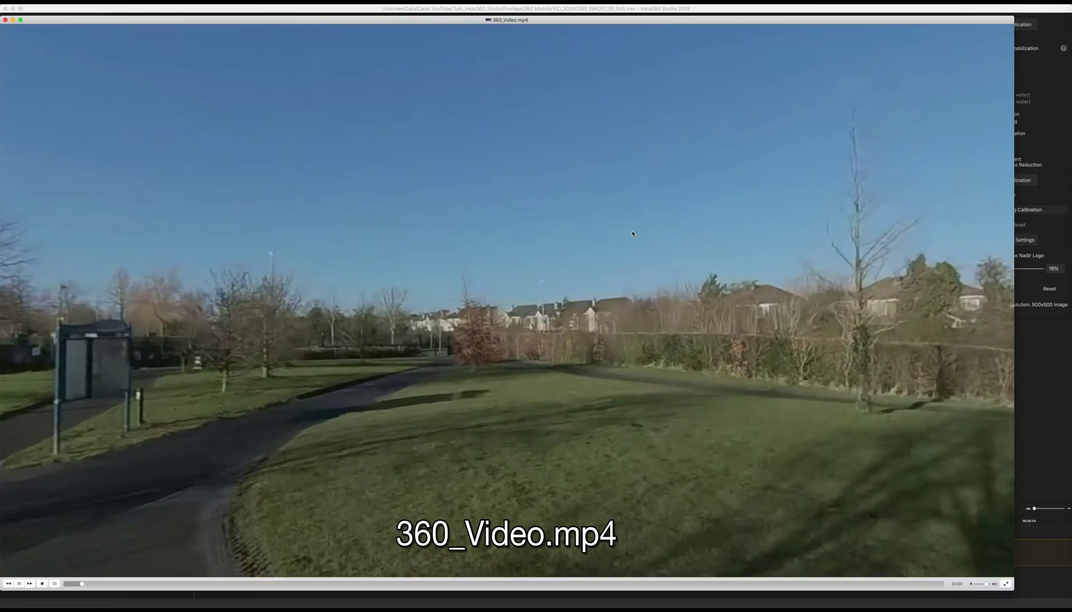
{"action": "left_click_drag", "start_coordinate": [632, 234], "coordinate": [694, 112]}
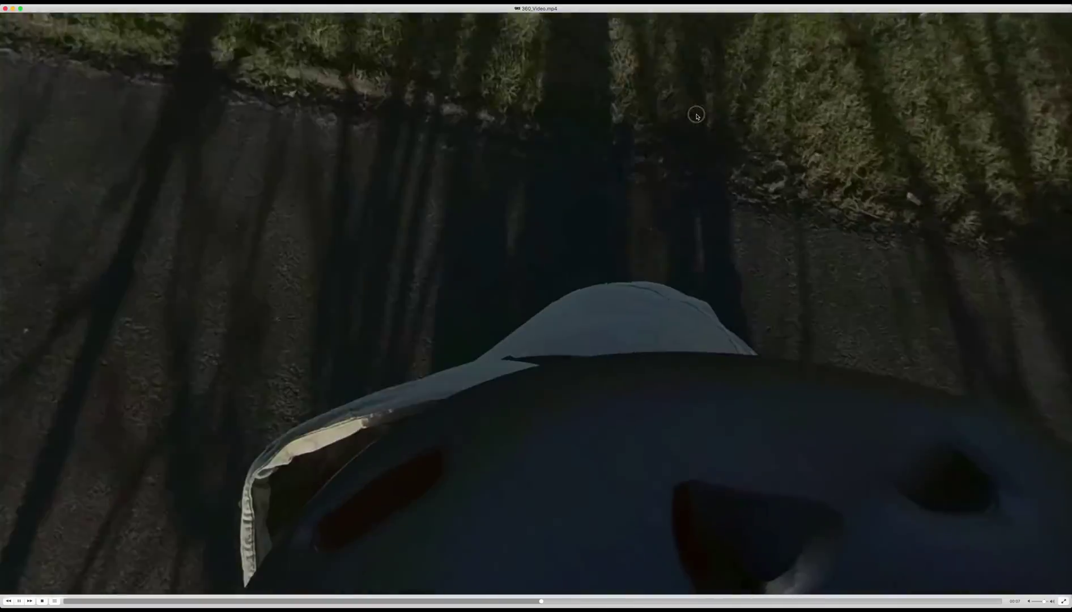
{"action": "left_click_drag", "start_coordinate": [490, 280], "coordinate": [592, 475]}
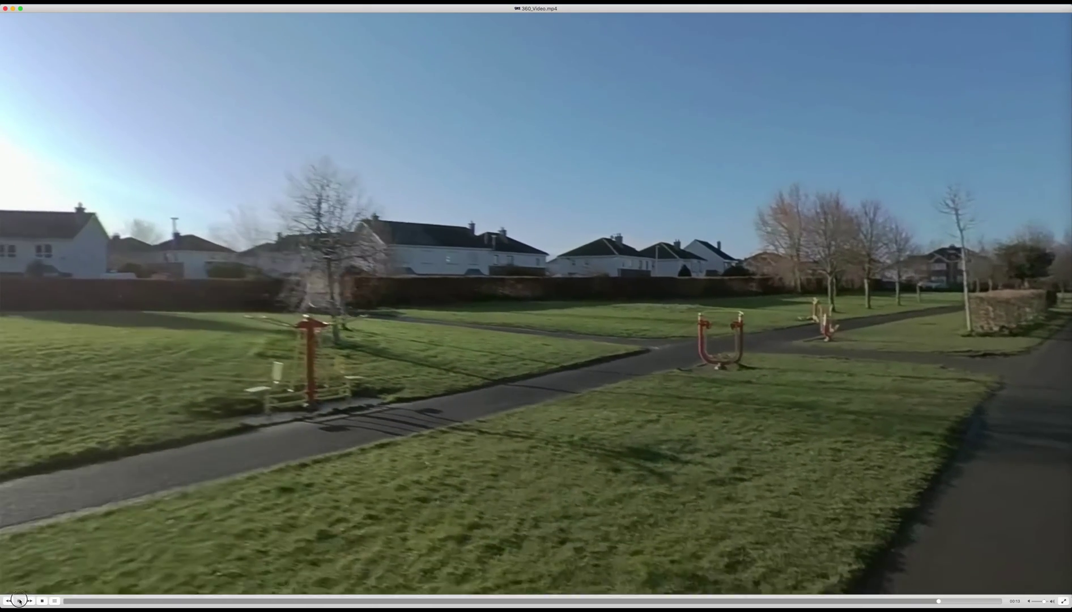
{"action": "left_click", "coordinate": [28, 4]}
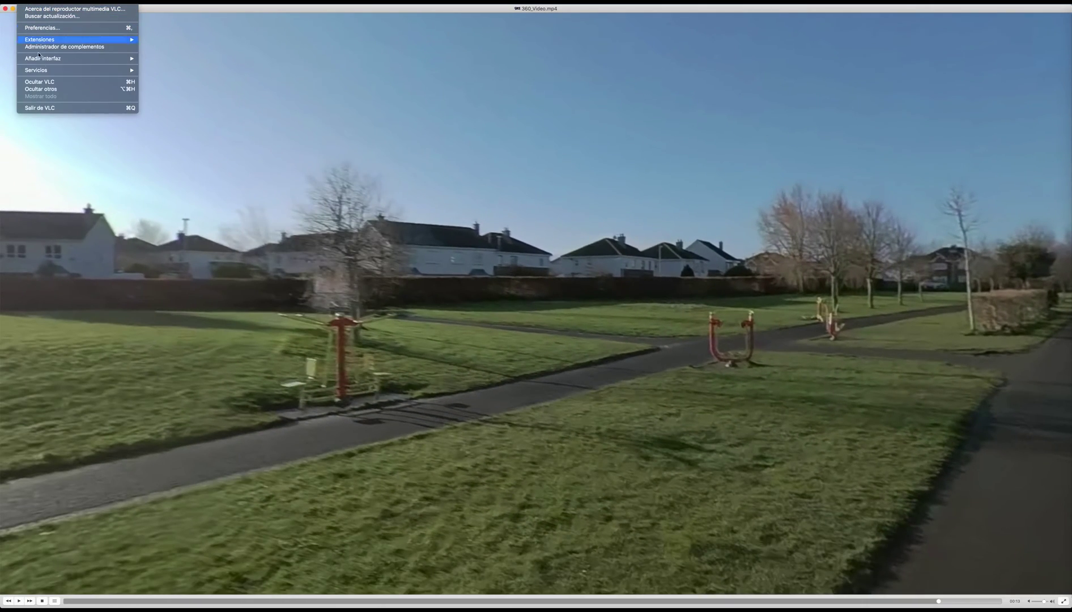
{"action": "left_click", "coordinate": [62, 109]}
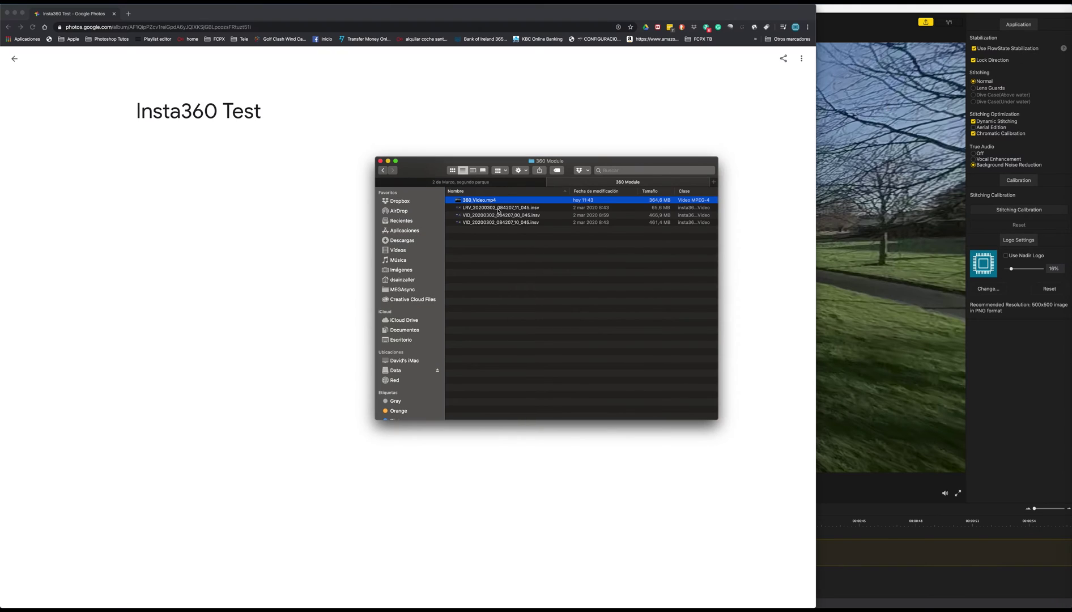
- Upload 360_Video.mp4 from Finder to the Insta360 Test album in Google Photos
{"action": "left_click_drag", "start_coordinate": [496, 201], "coordinate": [315, 235]}
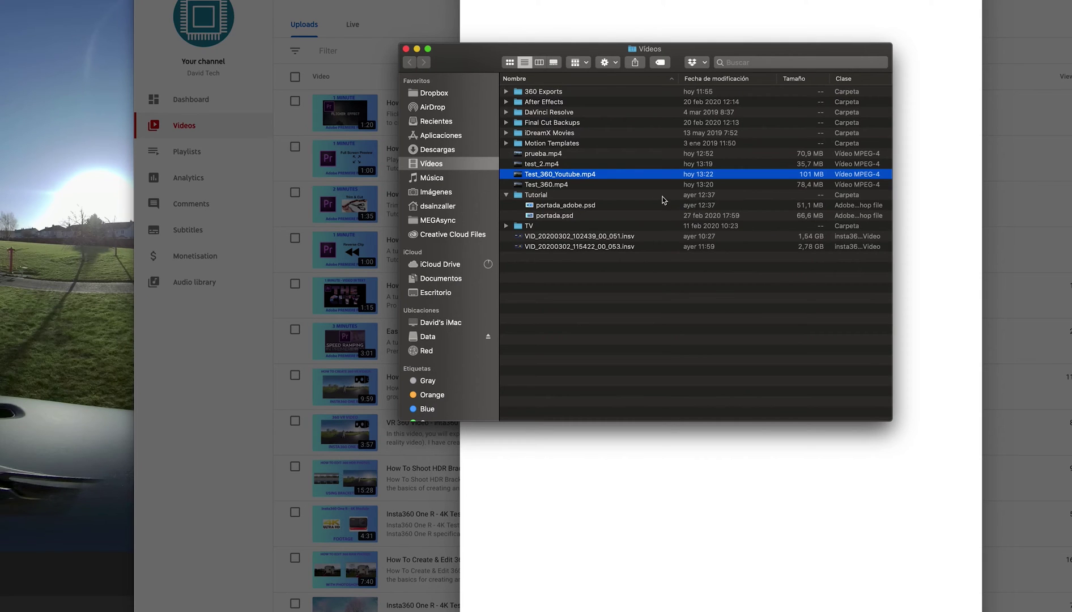
- Upload Test_360_Youtube.mp4 to the YouTube channel with its visibility set to Private
{"action": "left_click_drag", "start_coordinate": [626, 176], "coordinate": [731, 448]}
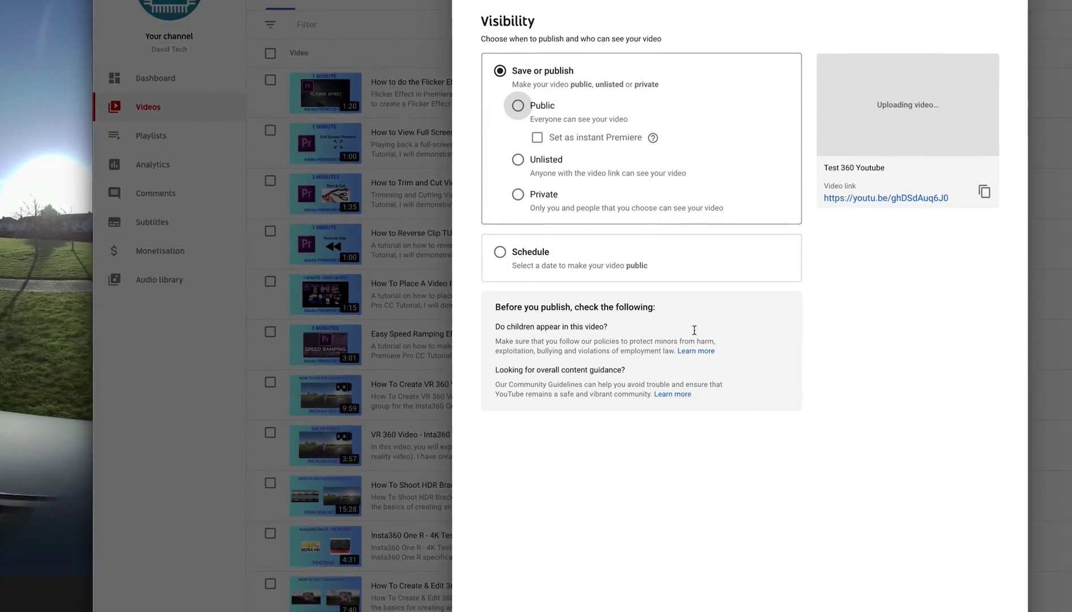
{"action": "left_click", "coordinate": [520, 198]}
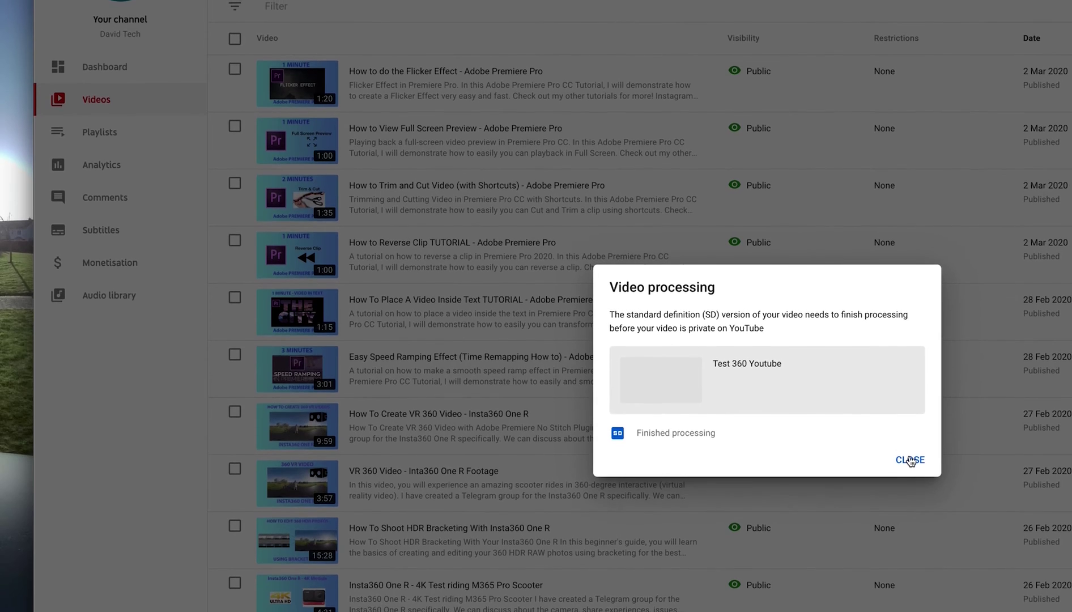
{"action": "left_click", "coordinate": [911, 460]}
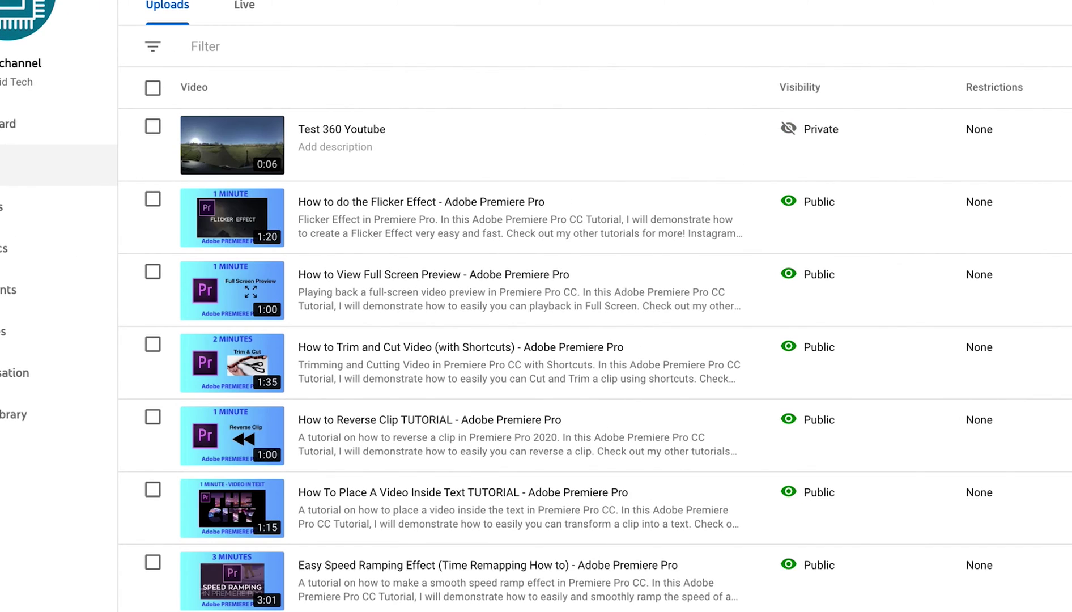
- View the uploaded Test 360 Youtube video on YouTube, reload its page, and look around the 360 playback
{"action": "mouse_move", "coordinate": [500, 300]}
{"action": "mouse_move", "coordinate": [367, 164]}
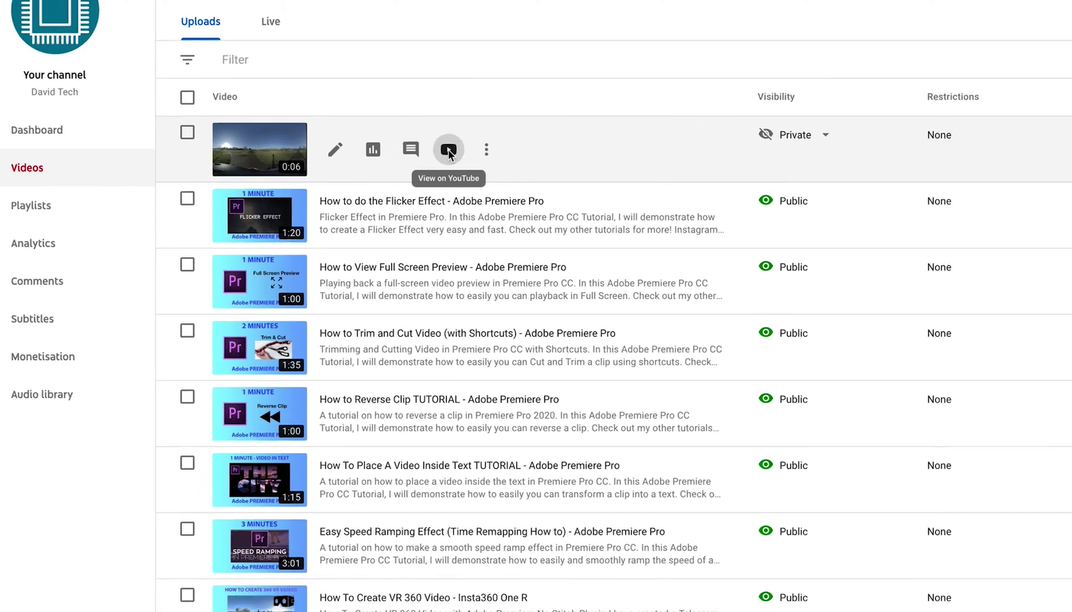
{"action": "left_click", "coordinate": [448, 150]}
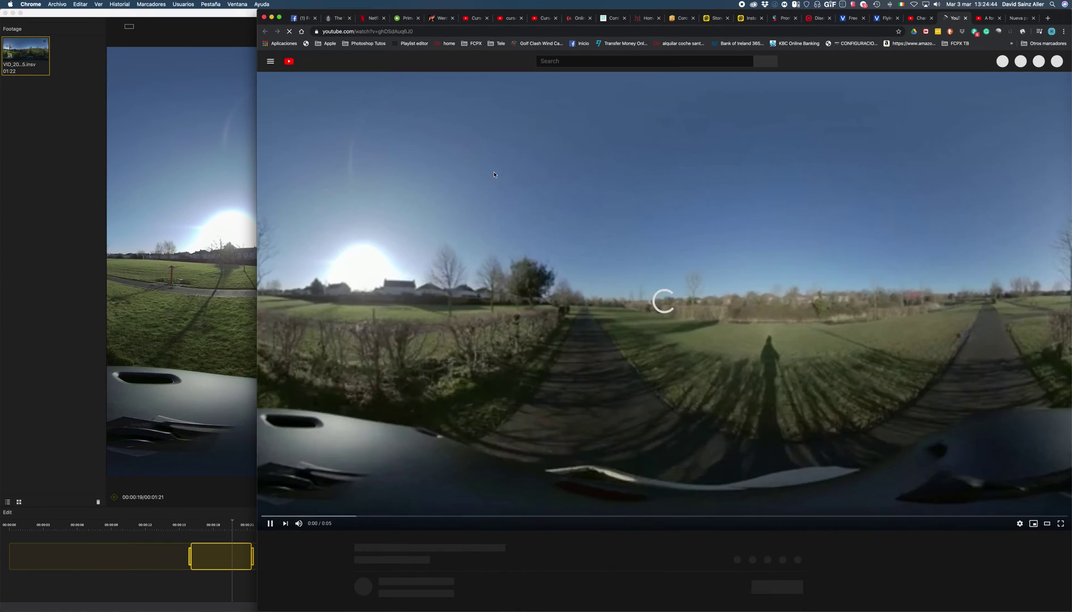
{"action": "left_click", "coordinate": [822, 184]}
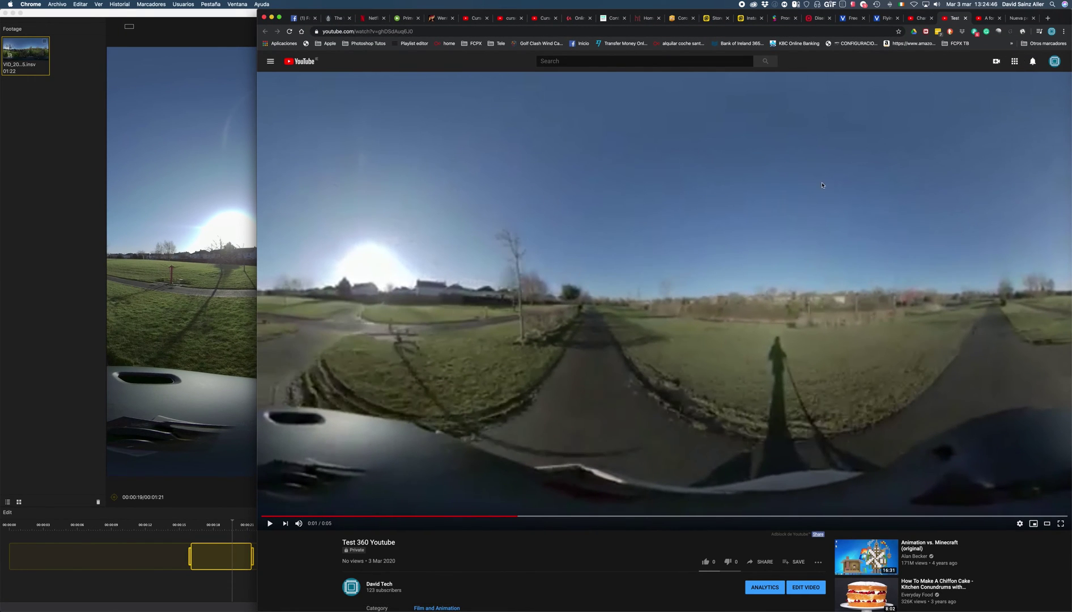
{"action": "left_click", "coordinate": [749, 250]}
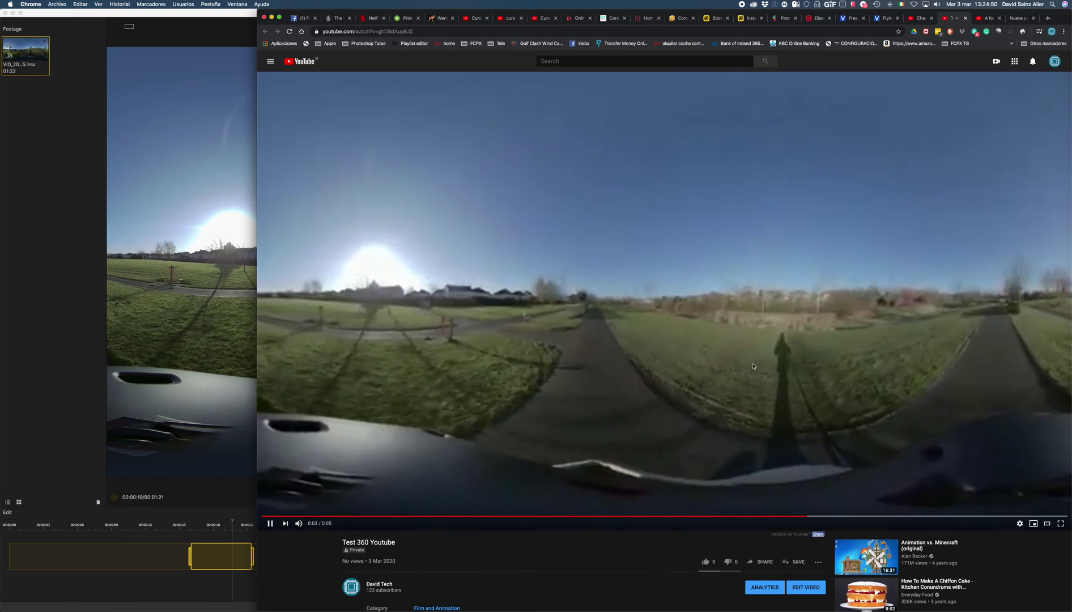
{"action": "left_click", "coordinate": [289, 31]}
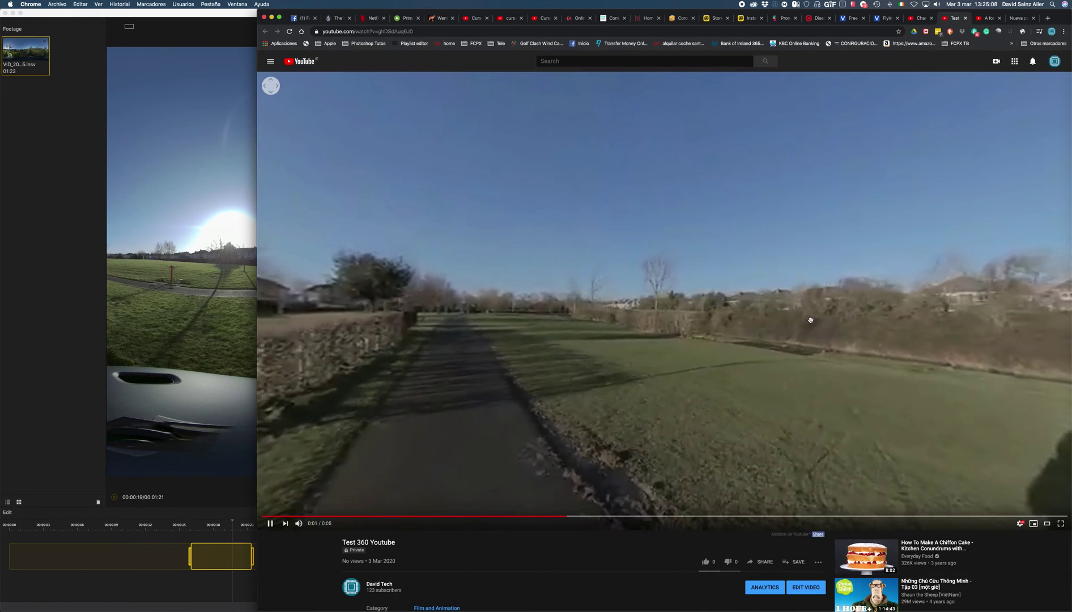
{"action": "left_click_drag", "start_coordinate": [810, 320], "coordinate": [789, 347]}
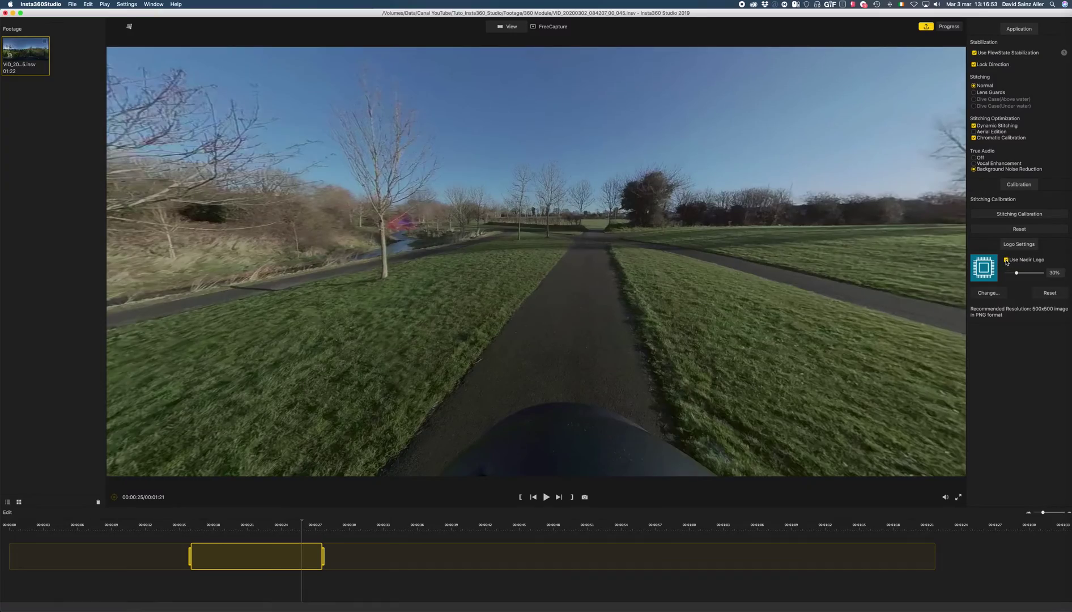
- Enable the nadir logo in Insta360 Studio, look down at the helmet, and reduce the logo's size to 16%
{"action": "left_click_drag", "start_coordinate": [705, 343], "coordinate": [956, 304]}
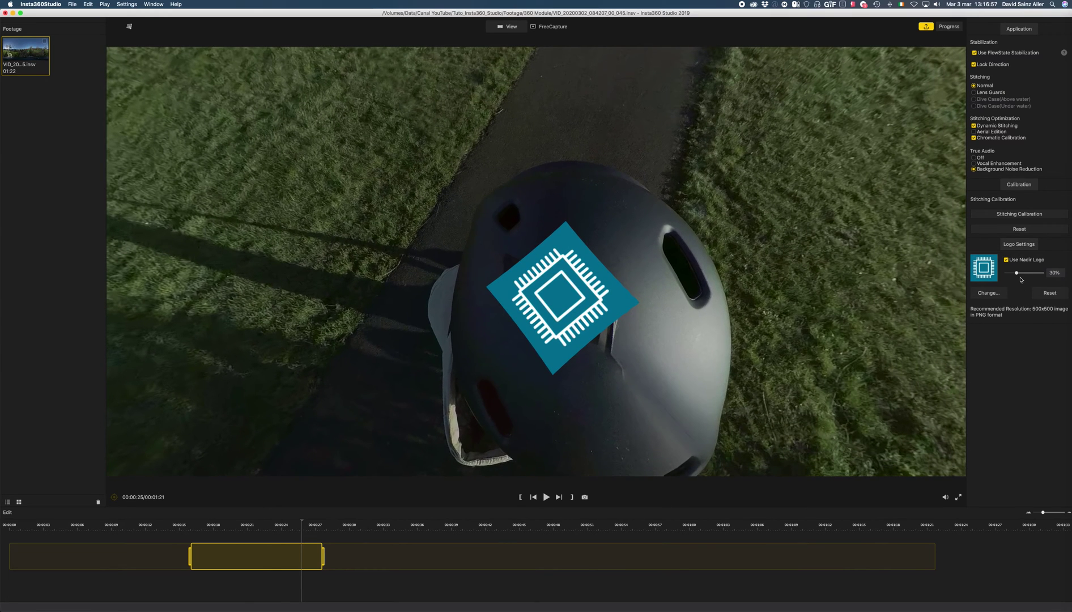
{"action": "mouse_move", "coordinate": [1021, 279]}
{"action": "left_mouse_down"}
{"action": "mouse_move", "coordinate": [1033, 276]}
{"action": "mouse_move", "coordinate": [1011, 278]}
{"action": "left_mouse_up"}
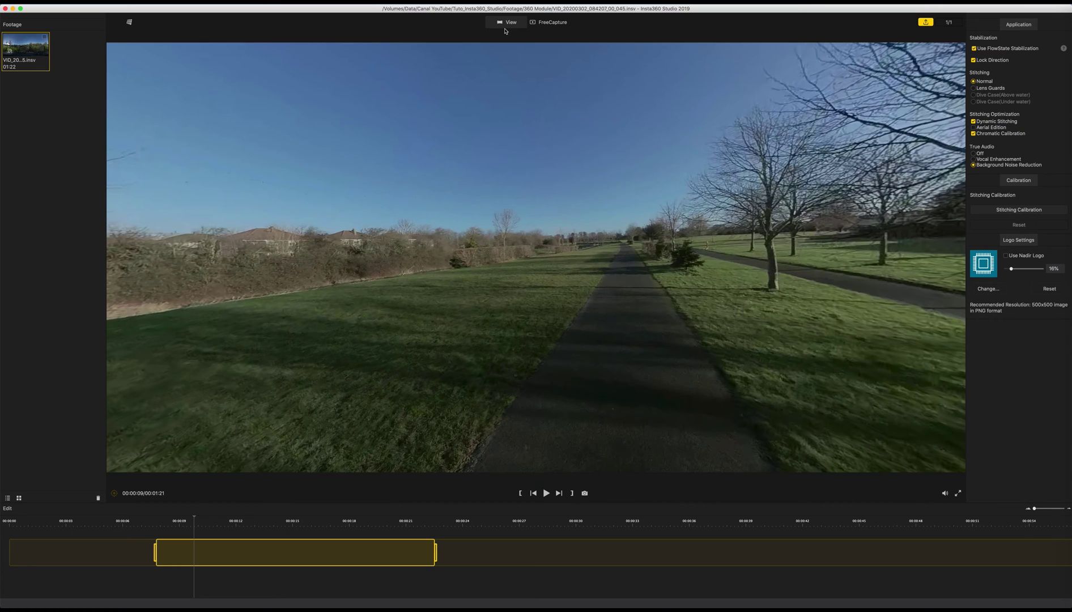
- Switch the clip to FreeCapture and turn its view to face along the path with the helmet in the foreground
{"action": "left_click", "coordinate": [552, 23]}
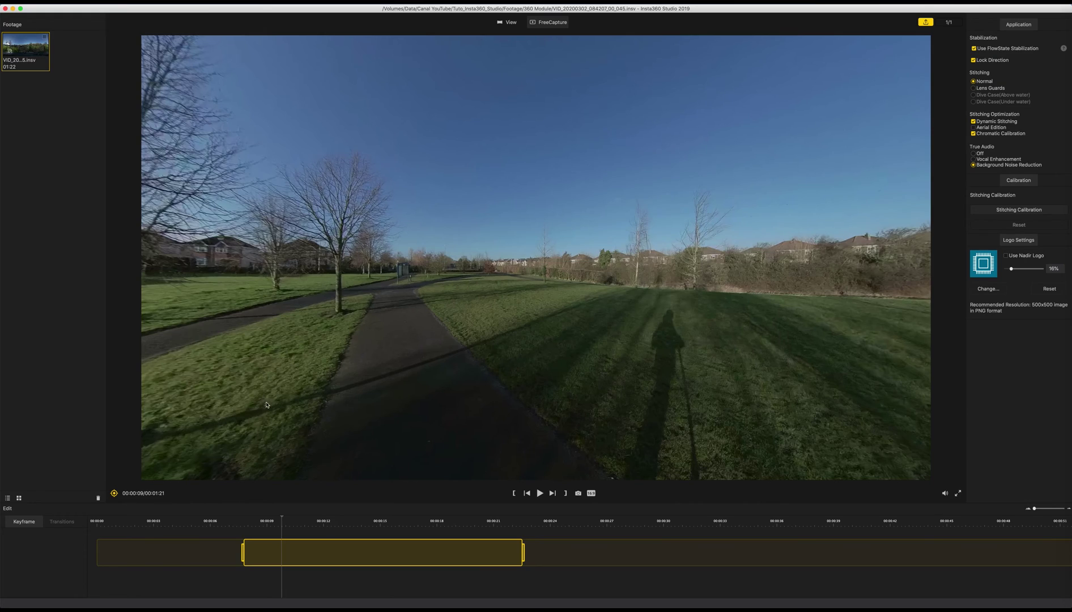
{"action": "left_click_drag", "start_coordinate": [266, 404], "coordinate": [559, 379]}
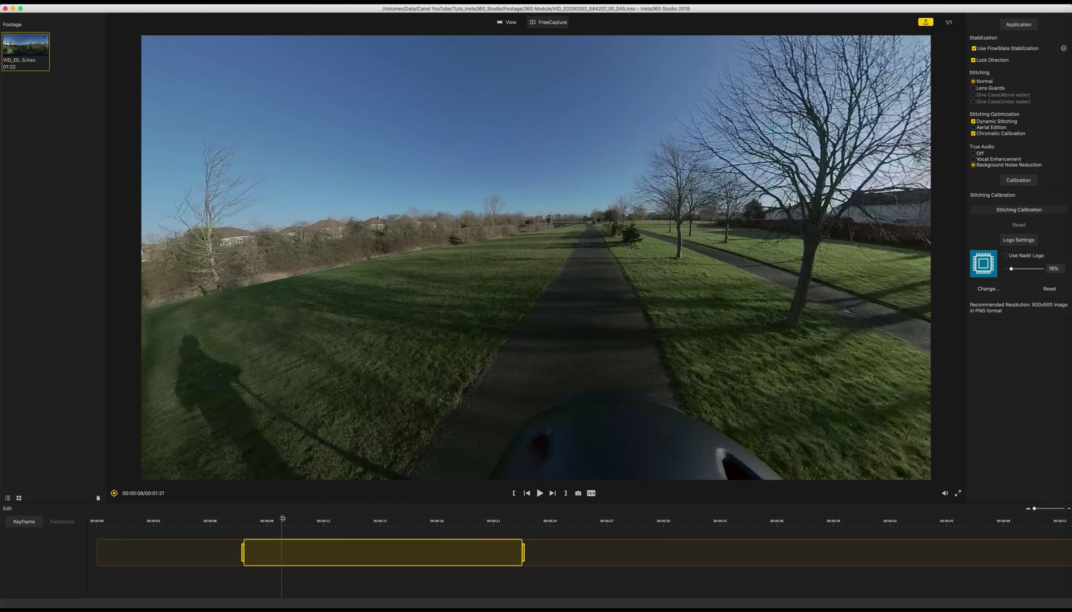
- Move the playhead to the trimmed clip's start, turn the view towards the forking path, and add a keyframe there
{"action": "left_click_drag", "start_coordinate": [282, 518], "coordinate": [273, 517]}
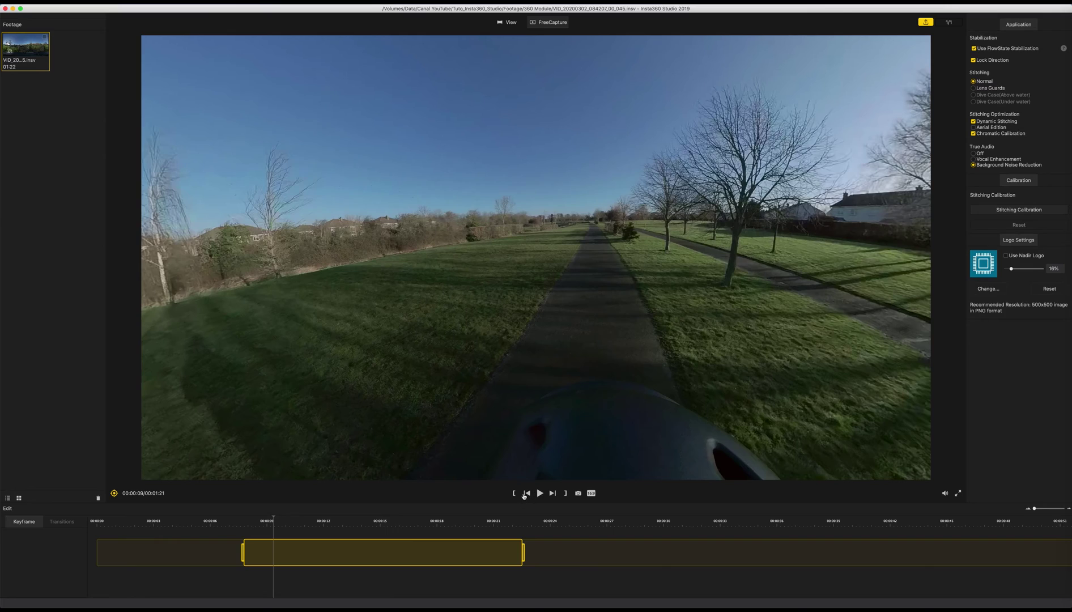
{"action": "left_click", "coordinate": [524, 494]}
{"action": "left_click_drag", "start_coordinate": [519, 352], "coordinate": [411, 442]}
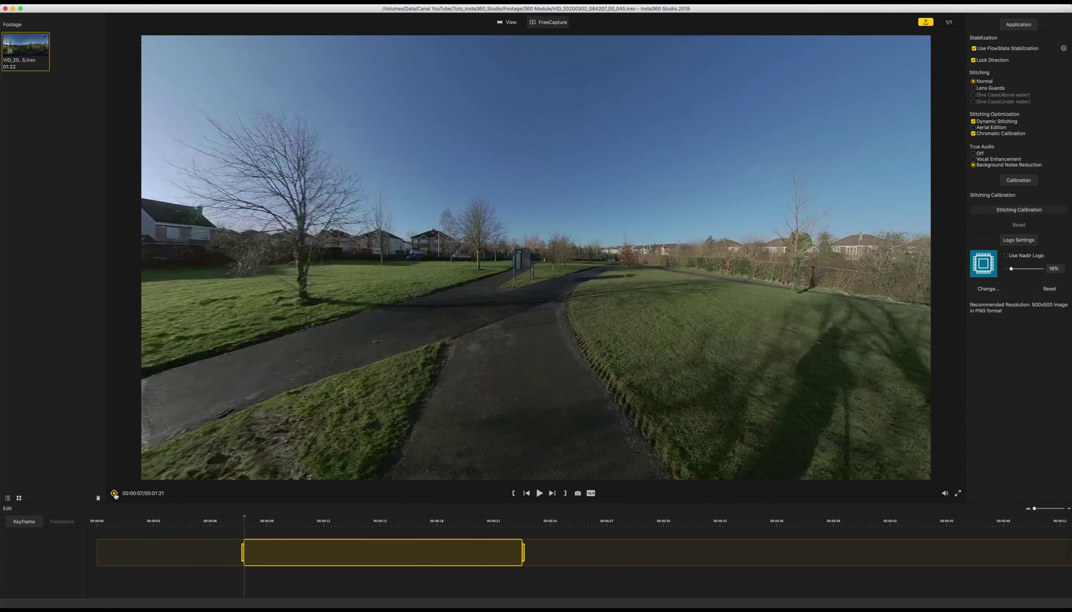
{"action": "left_click", "coordinate": [115, 493]}
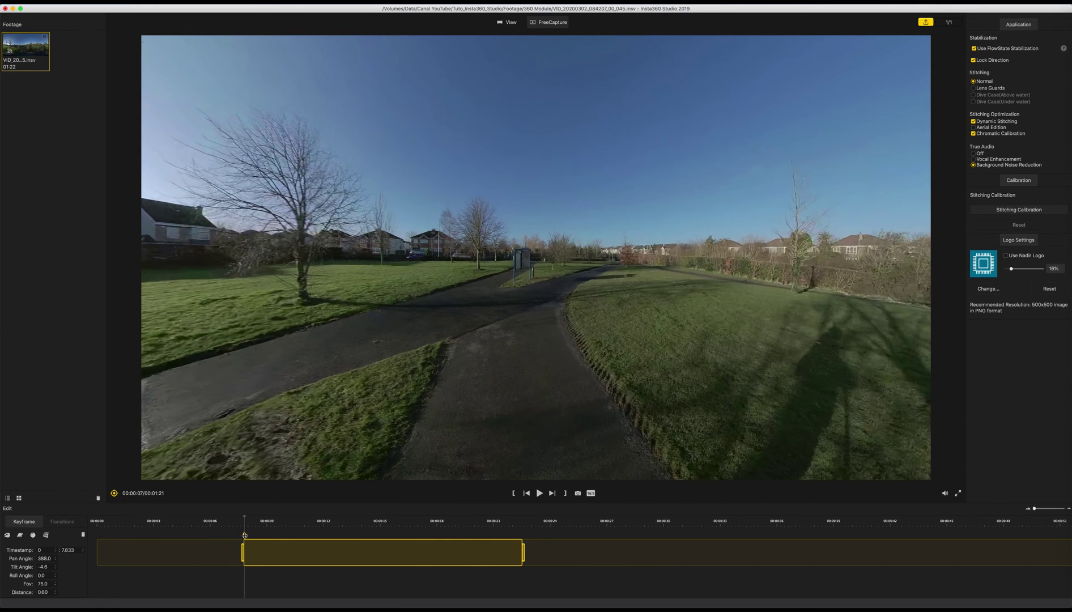
- Select the new keyframe at the clip's start and set its timestamp to 7.900 seconds
{"action": "left_click", "coordinate": [244, 536]}
{"action": "left_click_drag", "start_coordinate": [73, 550], "coordinate": [58, 550]}
{"action": "type", "text": "8"}
{"action": "key", "text": "Return"}
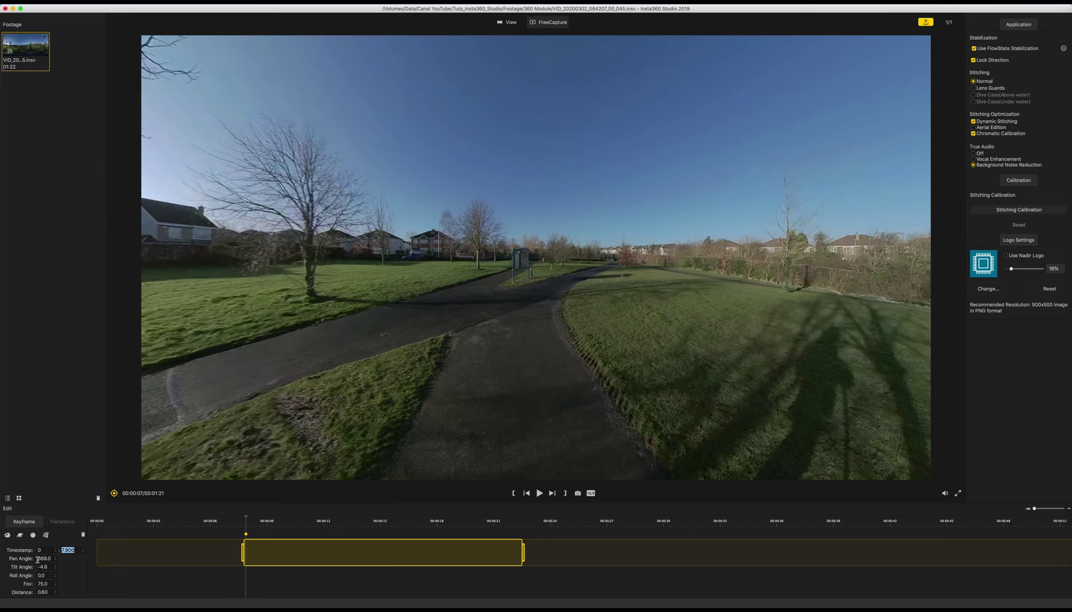
- Set the keyframe's pan angle to 394.0 and its tilt angle to 0.4
{"action": "key", "text": "Tab"}
{"action": "key", "text": "Up"}
{"action": "key", "text": "Up"}
{"action": "key", "text": "Up"}
{"action": "key", "text": "Up"}
{"action": "key", "text": "Up"}
{"action": "key", "text": "Up"}
{"action": "key", "text": "Up"}
{"action": "key", "text": "Up"}
{"action": "key", "text": "Up"}
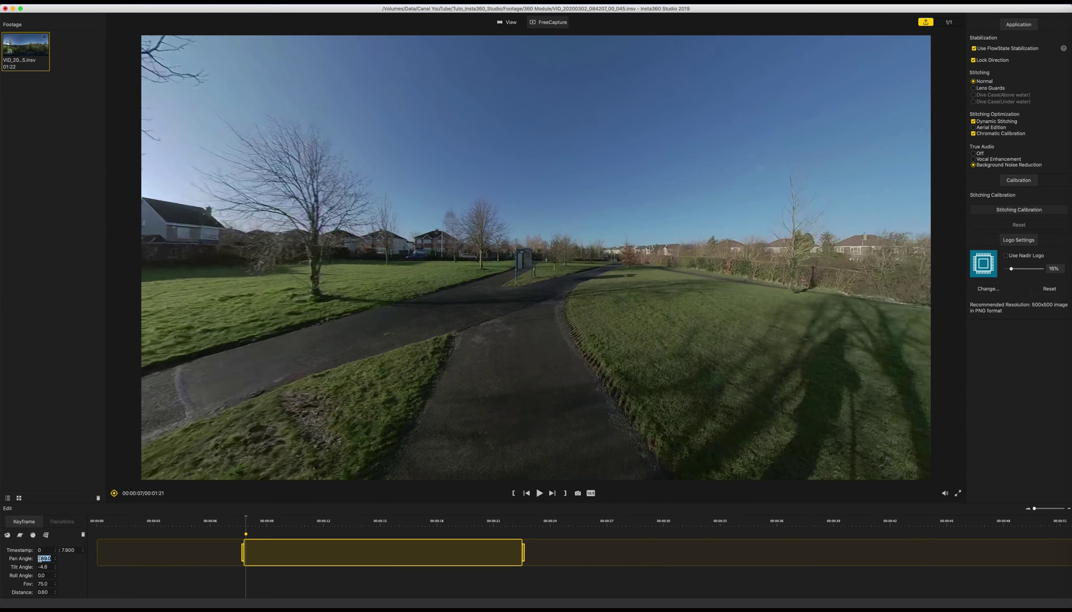
{"action": "key", "text": "Down"}
{"action": "key", "text": "Down"}
{"action": "key", "text": "Down"}
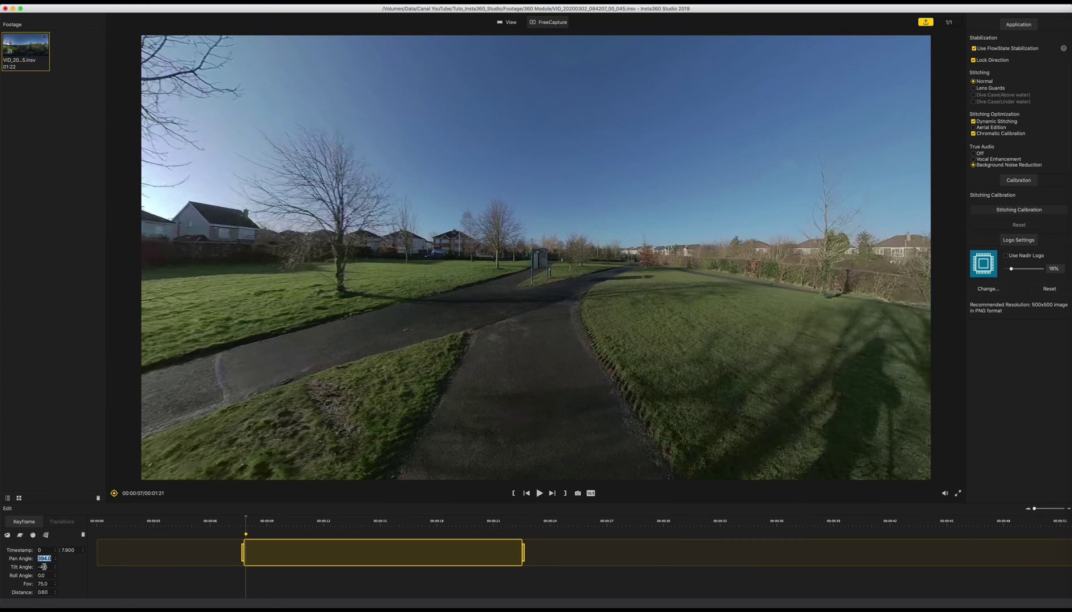
{"action": "key", "text": "Down"}
{"action": "key", "text": "Up"}
{"action": "key", "text": "Up"}
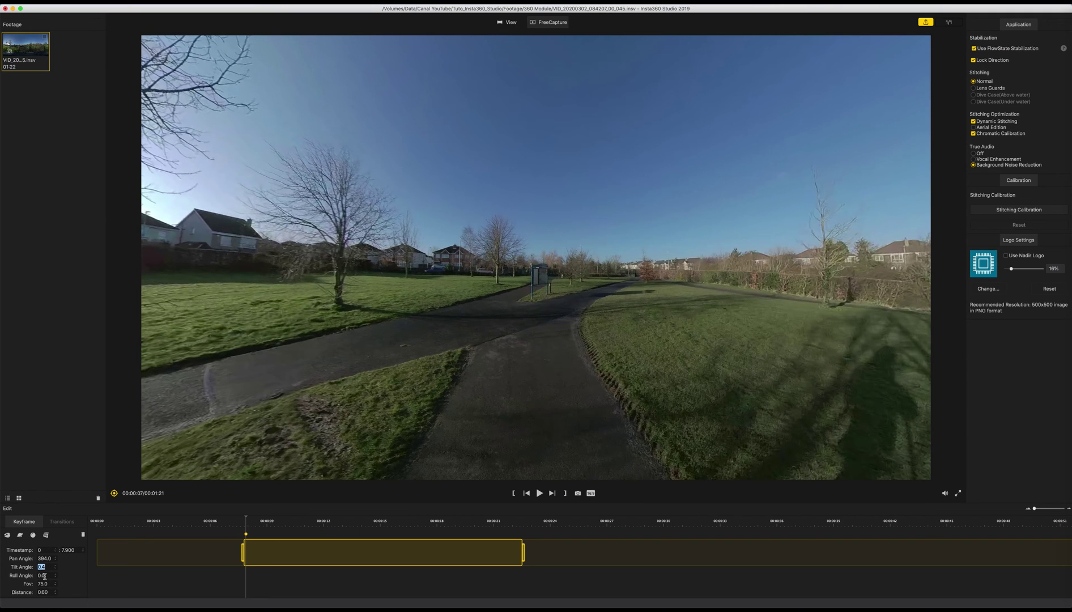
- Try tilting the horizon both ways with the keyframe's roll angle, from about -7 to 30, and return it to 0.0
{"action": "left_click", "coordinate": [43, 576]}
{"action": "key", "text": "Down"}
{"action": "key", "text": "Down"}
{"action": "key", "text": "Down"}
{"action": "key", "text": "Down"}
{"action": "key", "text": "Down"}
{"action": "key", "text": "Down"}
{"action": "key", "text": "Down"}
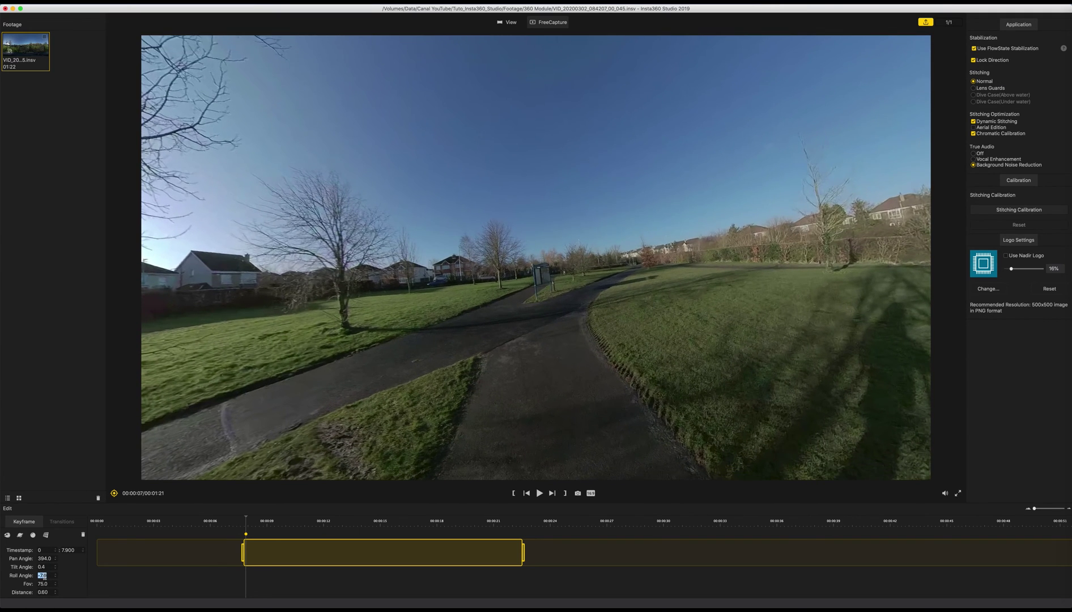
{"action": "key", "text": "Up"}
{"action": "key", "text": "Up"}
{"action": "key", "text": "Up"}
{"action": "key", "text": "Up"}
{"action": "key", "text": "Up"}
{"action": "key", "text": "Up"}
{"action": "key", "text": "Up"}
{"action": "key", "text": "Up"}
{"action": "key", "text": "Up"}
{"action": "key", "text": "Up"}
{"action": "key", "text": "Up"}
{"action": "key", "text": "Up"}
{"action": "key", "text": "Up"}
{"action": "key", "text": "Up"}
{"action": "key", "text": "Up"}
{"action": "key", "text": "Up"}
{"action": "key", "text": "Up"}
{"action": "key", "text": "Up"}
{"action": "key", "text": "Up"}
{"action": "key", "text": "Up"}
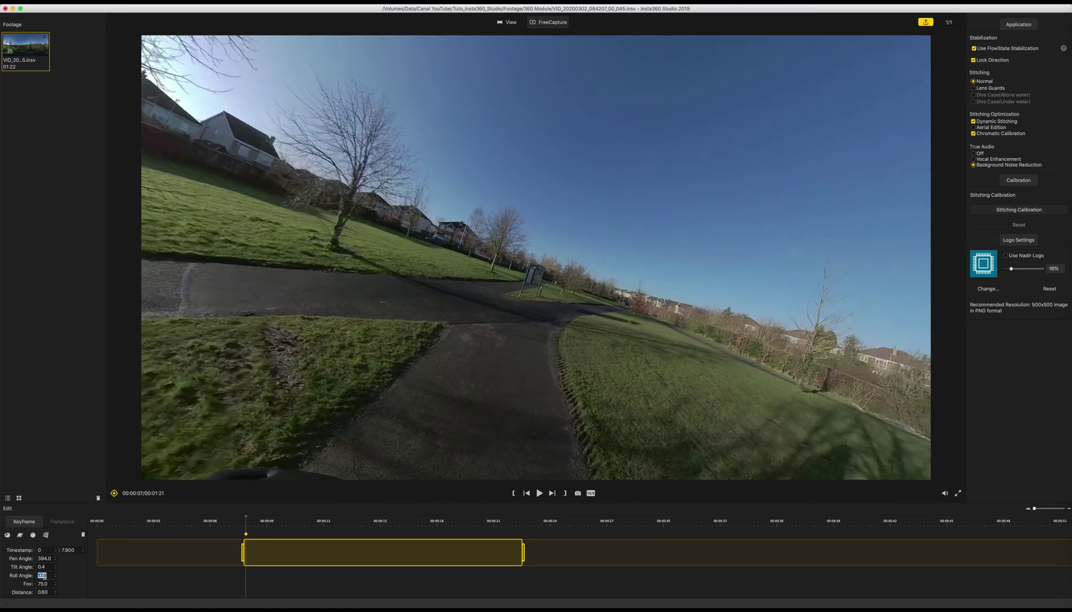
{"action": "key", "text": "Up"}
{"action": "key", "text": "Up"}
{"action": "key", "text": "Up"}
{"action": "key", "text": "Up"}
{"action": "key", "text": "Up"}
{"action": "key", "text": "Up"}
{"action": "key", "text": "Up"}
{"action": "key", "text": "Up"}
{"action": "key", "text": "Up"}
{"action": "key", "text": "Up"}
{"action": "key", "text": "Up"}
{"action": "key", "text": "Up"}
{"action": "key", "text": "Up"}
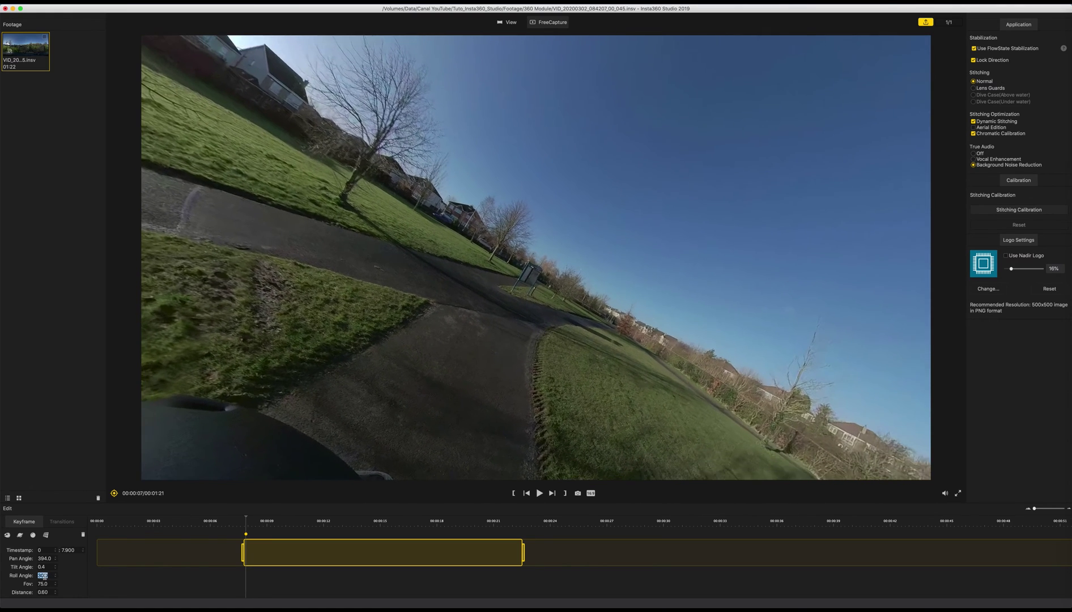
{"action": "key", "text": "Down"}
{"action": "key", "text": "Down"}
{"action": "key", "text": "Down"}
{"action": "key", "text": "Down"}
{"action": "key", "text": "Down"}
{"action": "key", "text": "Down"}
{"action": "key", "text": "Down"}
{"action": "key", "text": "Down"}
{"action": "key", "text": "Down"}
{"action": "key", "text": "Down"}
{"action": "key", "text": "Down"}
{"action": "key", "text": "Down"}
{"action": "key", "text": "Down"}
{"action": "key", "text": "Down"}
{"action": "key", "text": "Down"}
{"action": "key", "text": "Down"}
{"action": "key", "text": "Down"}
{"action": "key", "text": "Down"}
{"action": "key", "text": "Down"}
{"action": "key", "text": "Down"}
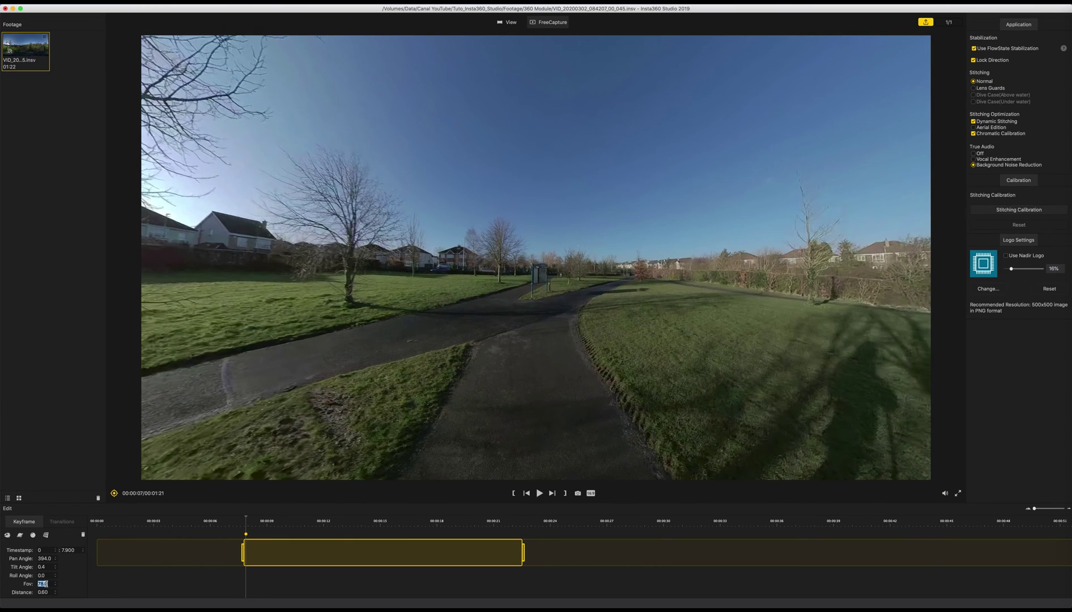
- Try very wide and narrow field-of-view values on the first keyframe, and settle its Fov at 75.0
{"action": "key", "text": "Up"}
{"action": "key", "text": "Up"}
{"action": "key", "text": "Up"}
{"action": "key", "text": "Up"}
{"action": "key", "text": "Up"}
{"action": "key", "text": "Up"}
{"action": "key", "text": "Up"}
{"action": "key", "text": "Up"}
{"action": "key", "text": "Up"}
{"action": "key", "text": "Up"}
{"action": "key", "text": "Up"}
{"action": "key", "text": "Up"}
{"action": "key", "text": "Up"}
{"action": "key", "text": "Up"}
{"action": "key", "text": "Up"}
{"action": "key", "text": "Up"}
{"action": "key", "text": "Up"}
{"action": "key", "text": "Up"}
{"action": "key", "text": "Up"}
{"action": "key", "text": "Up"}
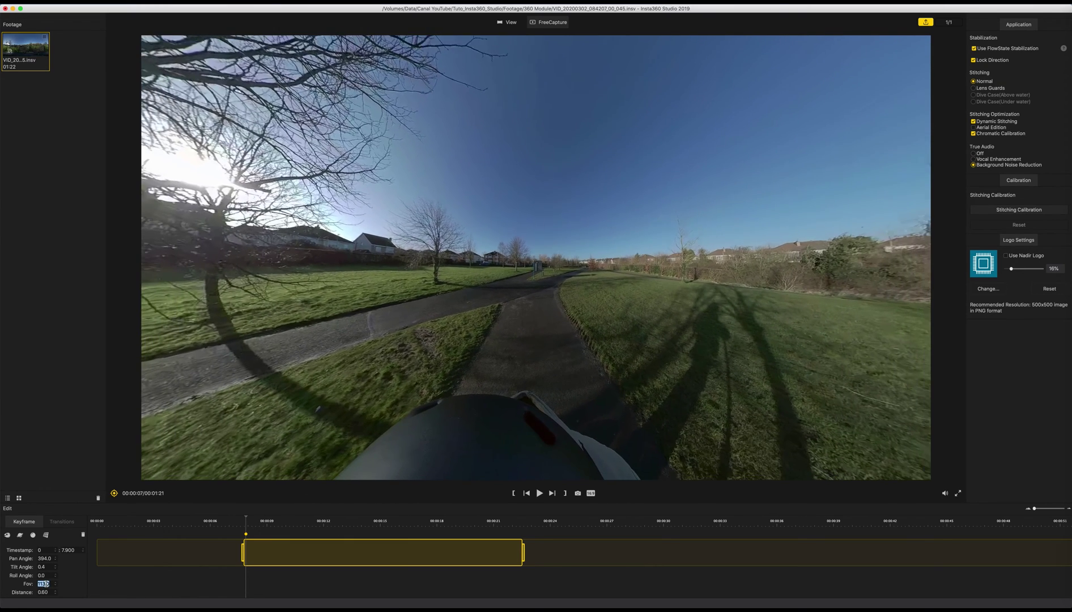
{"action": "key", "text": "Up"}
{"action": "key", "text": "Up"}
{"action": "key", "text": "Up"}
{"action": "key", "text": "Up"}
{"action": "key", "text": "Up"}
{"action": "key", "text": "Up"}
{"action": "key", "text": "Up"}
{"action": "key", "text": "Up"}
{"action": "key", "text": "Up"}
{"action": "key", "text": "Up"}
{"action": "key", "text": "Up"}
{"action": "key", "text": "Up"}
{"action": "key", "text": "Up"}
{"action": "key", "text": "Up"}
{"action": "key", "text": "Up"}
{"action": "key", "text": "Up"}
{"action": "key", "text": "Up"}
{"action": "key", "text": "Up"}
{"action": "key", "text": "Up"}
{"action": "key", "text": "Up"}
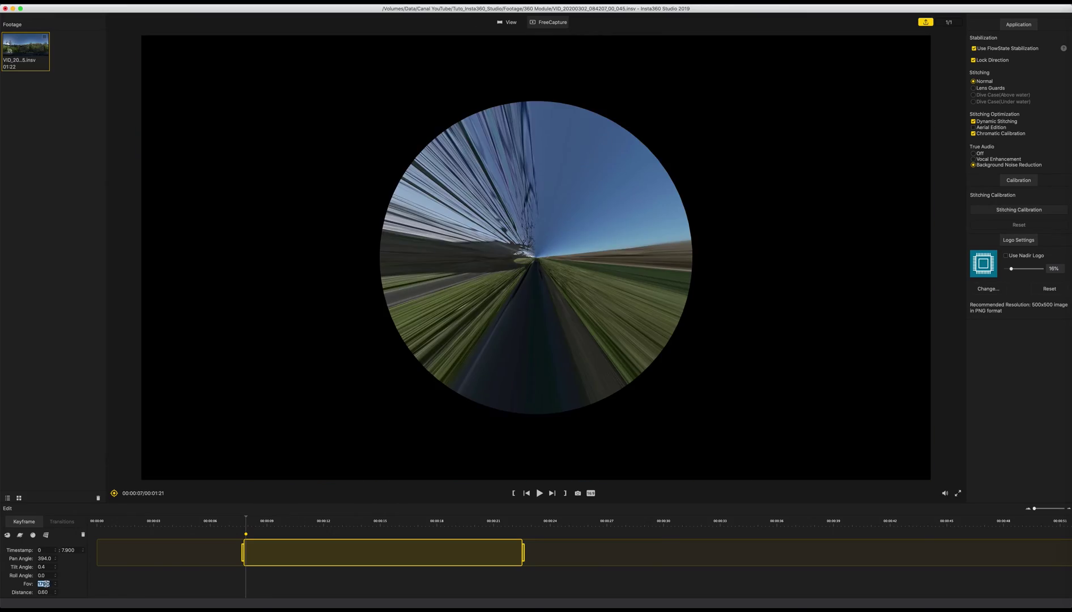
{"action": "key", "text": "Down"}
{"action": "key", "text": "Down"}
{"action": "key", "text": "Down"}
{"action": "key", "text": "Down"}
{"action": "key", "text": "Down"}
{"action": "key", "text": "Down"}
{"action": "key", "text": "Down"}
{"action": "key", "text": "Down"}
{"action": "key", "text": "Down"}
{"action": "key", "text": "Down"}
{"action": "key", "text": "Down"}
{"action": "key", "text": "Down"}
{"action": "key", "text": "Down"}
{"action": "key", "text": "Down"}
{"action": "key", "text": "Down"}
{"action": "key", "text": "Down"}
{"action": "key", "text": "Down"}
{"action": "key", "text": "Down"}
{"action": "key", "text": "Down"}
{"action": "key", "text": "Down"}
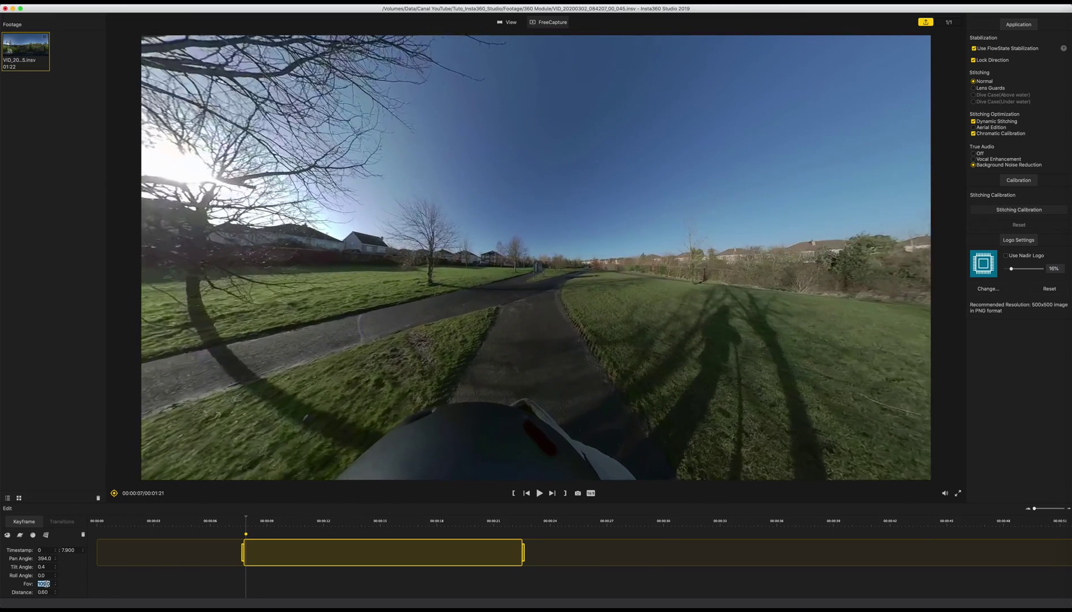
{"action": "key", "text": "Down"}
{"action": "key", "text": "Down"}
{"action": "key", "text": "Down"}
{"action": "key", "text": "Down"}
{"action": "key", "text": "Down"}
{"action": "key", "text": "Down"}
{"action": "key", "text": "Down"}
{"action": "key", "text": "Down"}
{"action": "key", "text": "Down"}
{"action": "key", "text": "Down"}
{"action": "key", "text": "Down"}
{"action": "key", "text": "Down"}
{"action": "key", "text": "Down"}
{"action": "key", "text": "Down"}
{"action": "key", "text": "Down"}
{"action": "key", "text": "Down"}
{"action": "key", "text": "Down"}
{"action": "key", "text": "Down"}
{"action": "key", "text": "Down"}
{"action": "key", "text": "Down"}
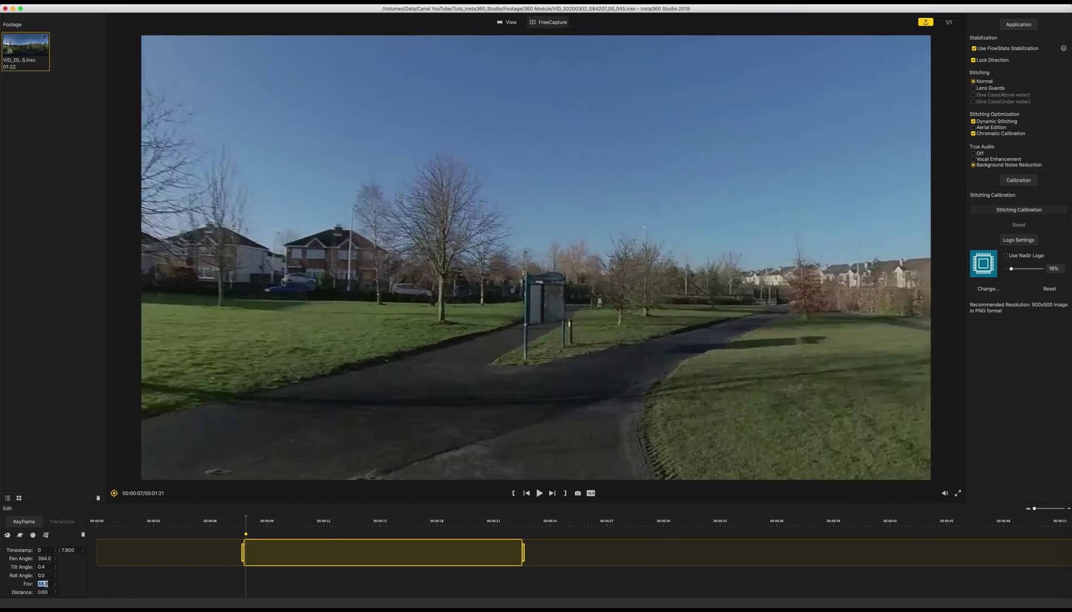
{"action": "key", "text": "Up"}
{"action": "key", "text": "Up"}
{"action": "key", "text": "Up"}
{"action": "key", "text": "Up"}
{"action": "key", "text": "Up"}
{"action": "key", "text": "Up"}
{"action": "key", "text": "Up"}
{"action": "key", "text": "Up"}
{"action": "key", "text": "Up"}
{"action": "key", "text": "Up"}
{"action": "key", "text": "Up"}
{"action": "key", "text": "Up"}
{"action": "key", "text": "Up"}
{"action": "key", "text": "Up"}
{"action": "key", "text": "Up"}
{"action": "key", "text": "Up"}
{"action": "key", "text": "Up"}
{"action": "key", "text": "Up"}
{"action": "key", "text": "Up"}
{"action": "key", "text": "Up"}
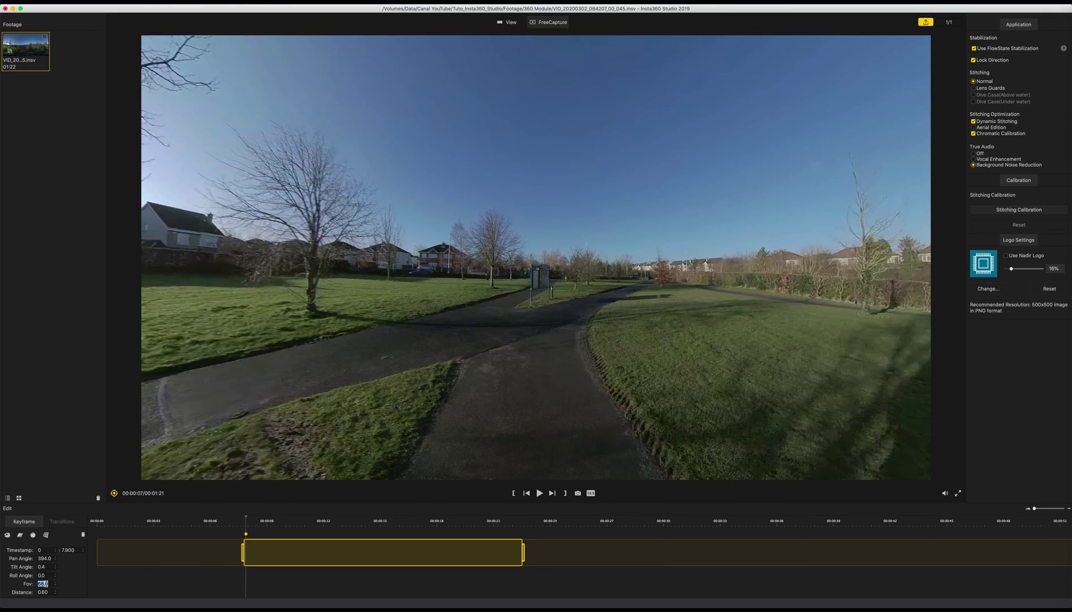
{"action": "key", "text": "Down"}
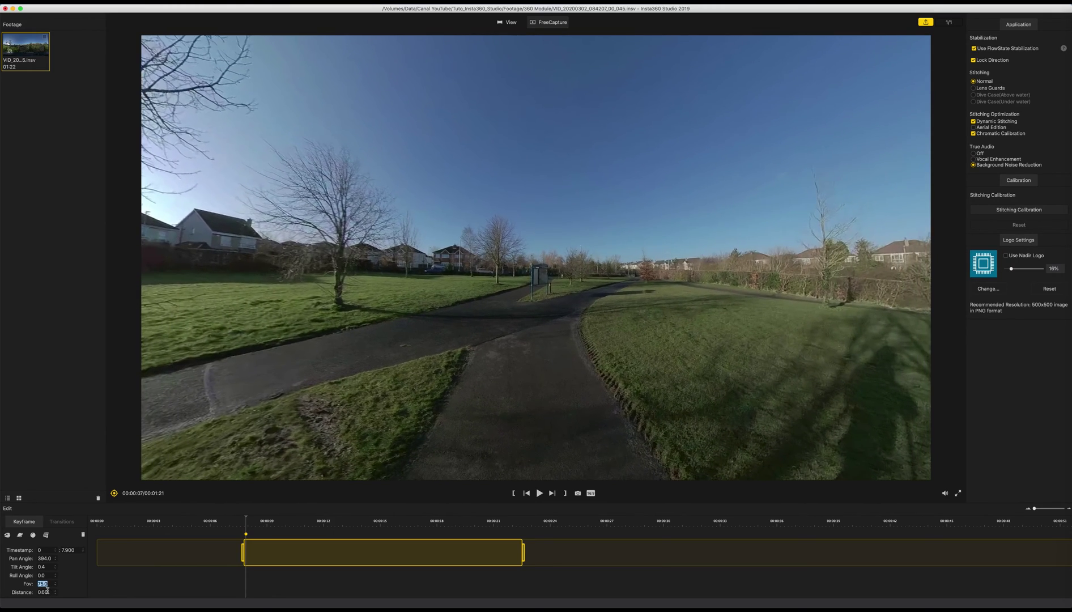
- Adjust the first keyframe's distance to 0.65 and turn its view to a pan angle of about 386.3 and tilt of 14.7
{"action": "left_click", "coordinate": [43, 592]}
{"action": "key", "text": "Down"}
{"action": "key", "text": "Down"}
{"action": "key", "text": "Down"}
{"action": "key", "text": "Up"}
{"action": "key", "text": "Up"}
{"action": "key", "text": "Up"}
{"action": "key", "text": "Up"}
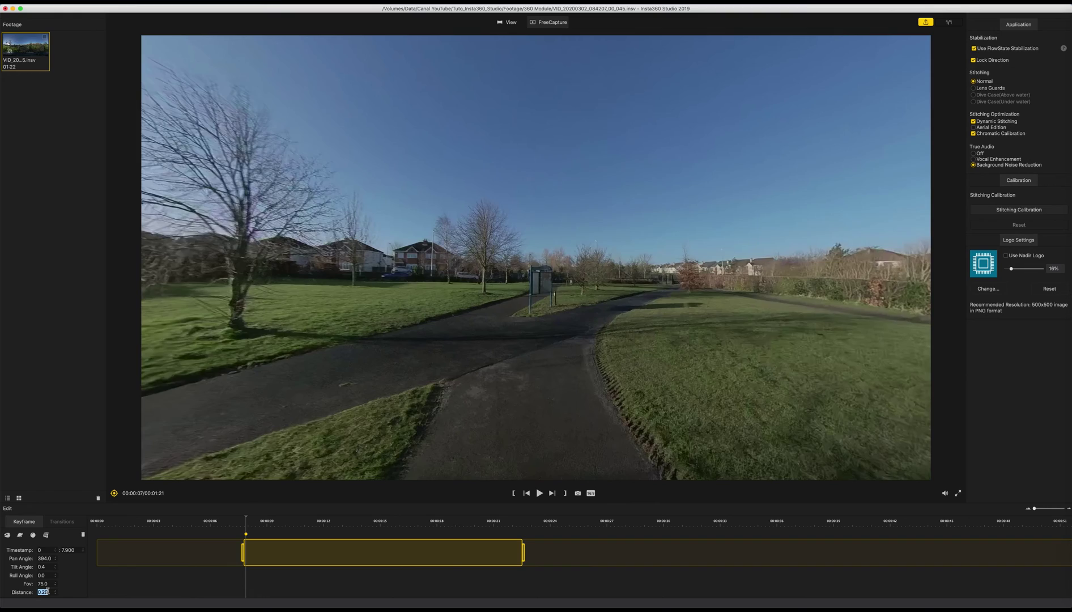
{"action": "left_click_drag", "start_coordinate": [511, 408], "coordinate": [488, 437]}
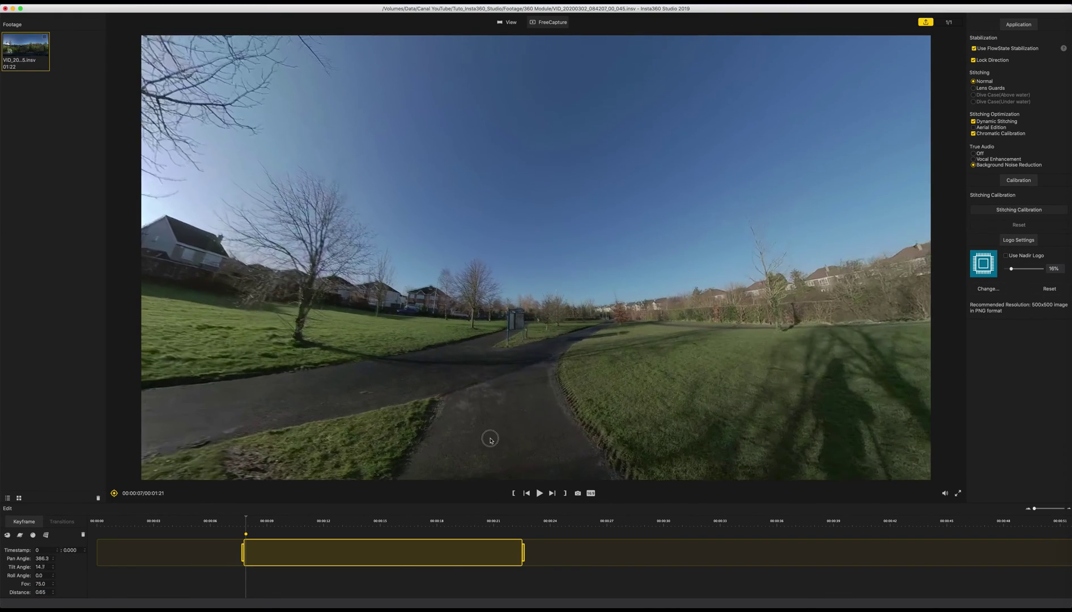
- Add a second keyframe at 10.000 seconds and turn its view to a pan angle of about 226.6 and tilt of 26.5
{"action": "left_click", "coordinate": [247, 518]}
{"action": "left_click_drag", "start_coordinate": [251, 520], "coordinate": [281, 517]}
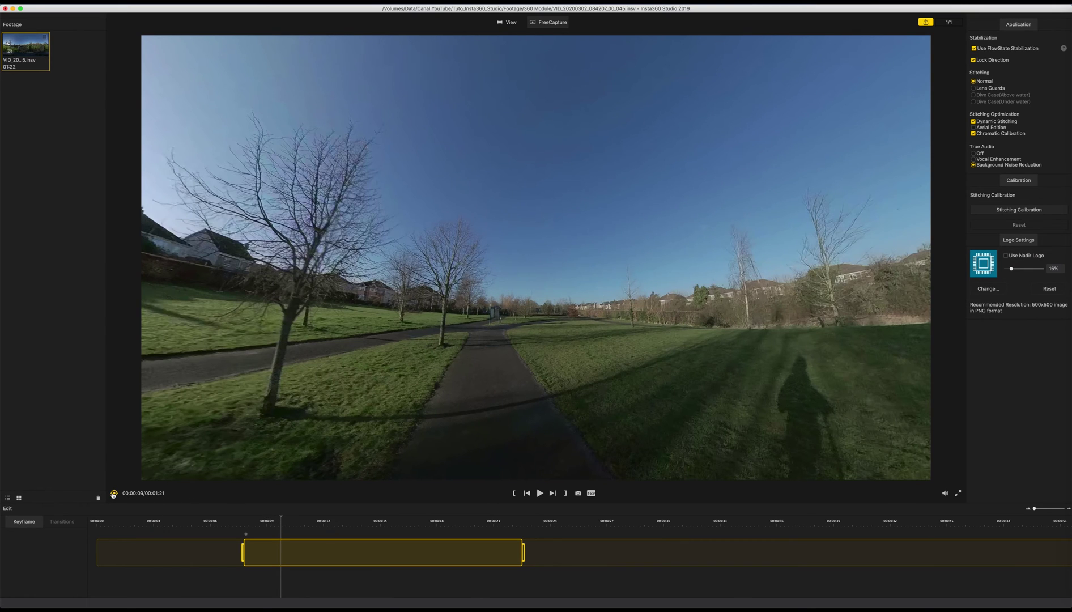
{"action": "left_click", "coordinate": [113, 494]}
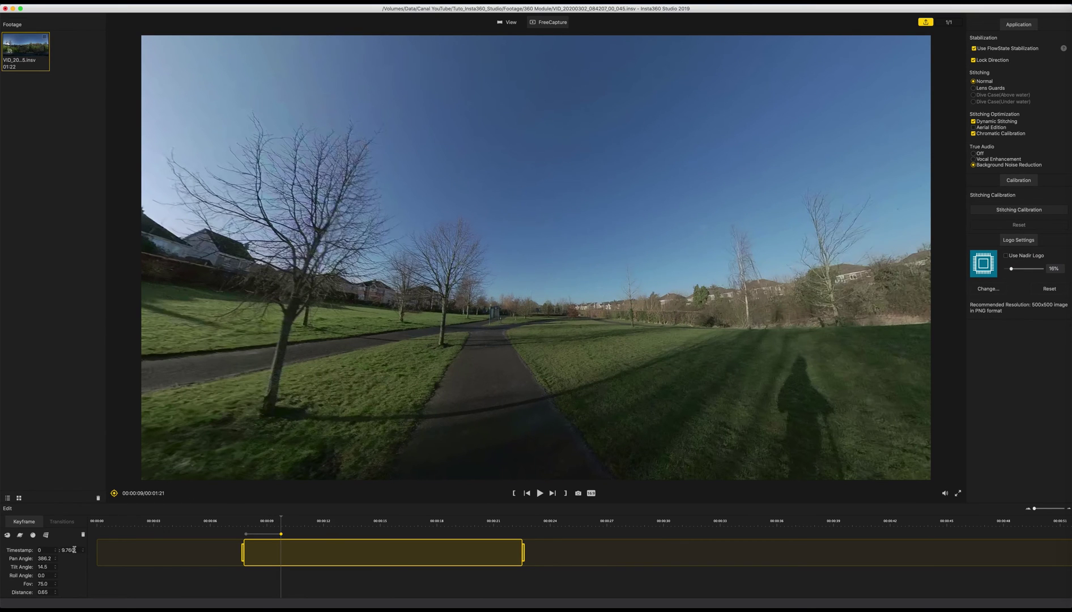
{"action": "left_click_drag", "start_coordinate": [74, 549], "coordinate": [50, 549]}
{"action": "key", "text": "Return"}
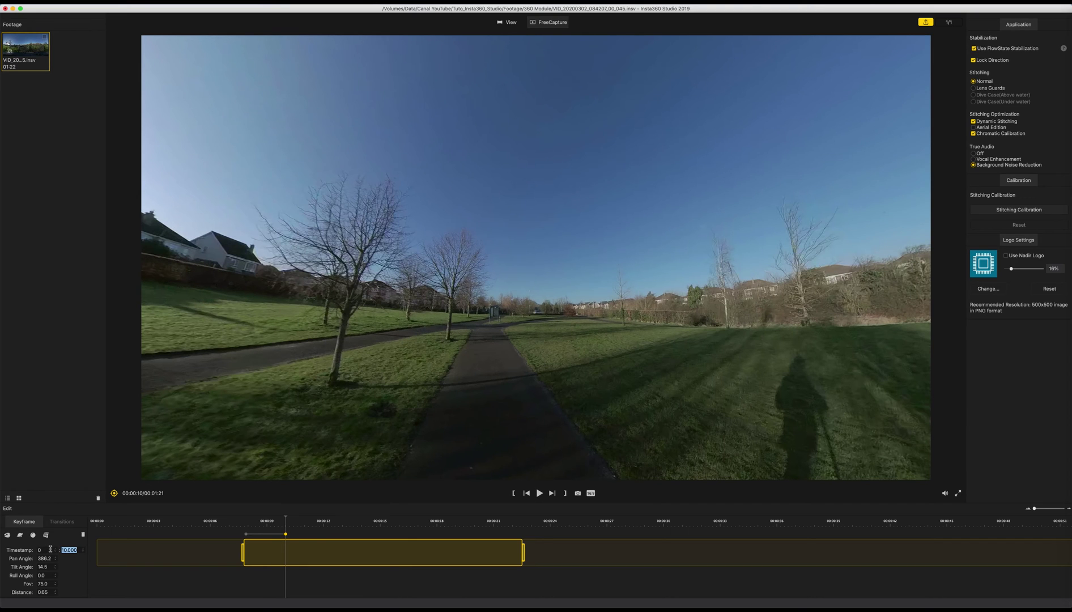
{"action": "mouse_move", "coordinate": [511, 417]}
{"action": "left_mouse_down"}
{"action": "mouse_move", "coordinate": [517, 383]}
{"action": "mouse_move", "coordinate": [497, 400]}
{"action": "mouse_move", "coordinate": [501, 410]}
{"action": "left_mouse_up"}
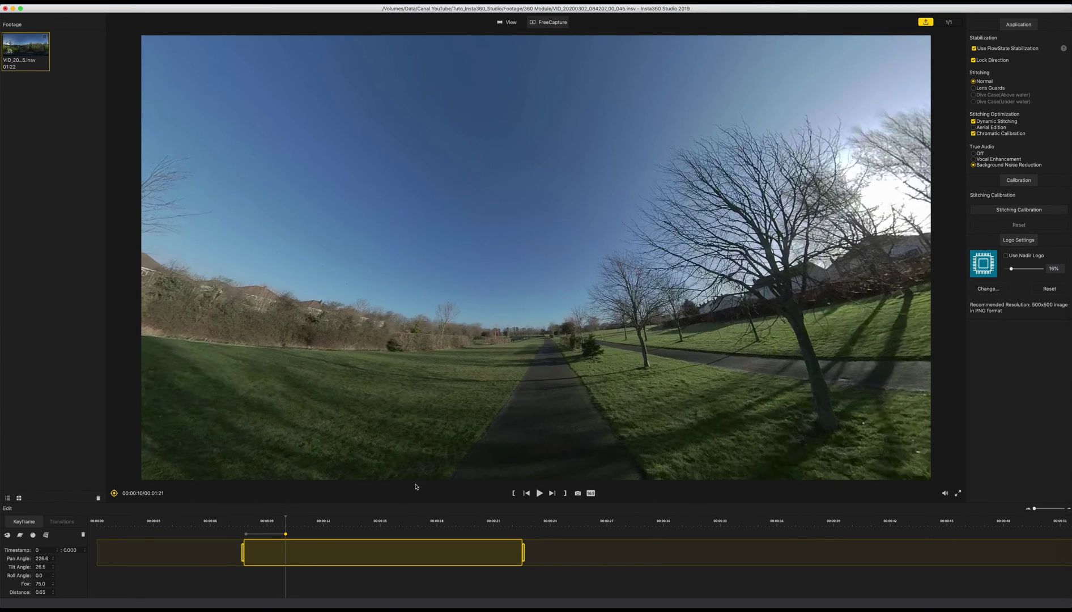
- Move the playhead to about 12 seconds, add a third keyframe there, and set its timestamp to 12.000 seconds
{"action": "left_click_drag", "start_coordinate": [287, 517], "coordinate": [324, 520]}
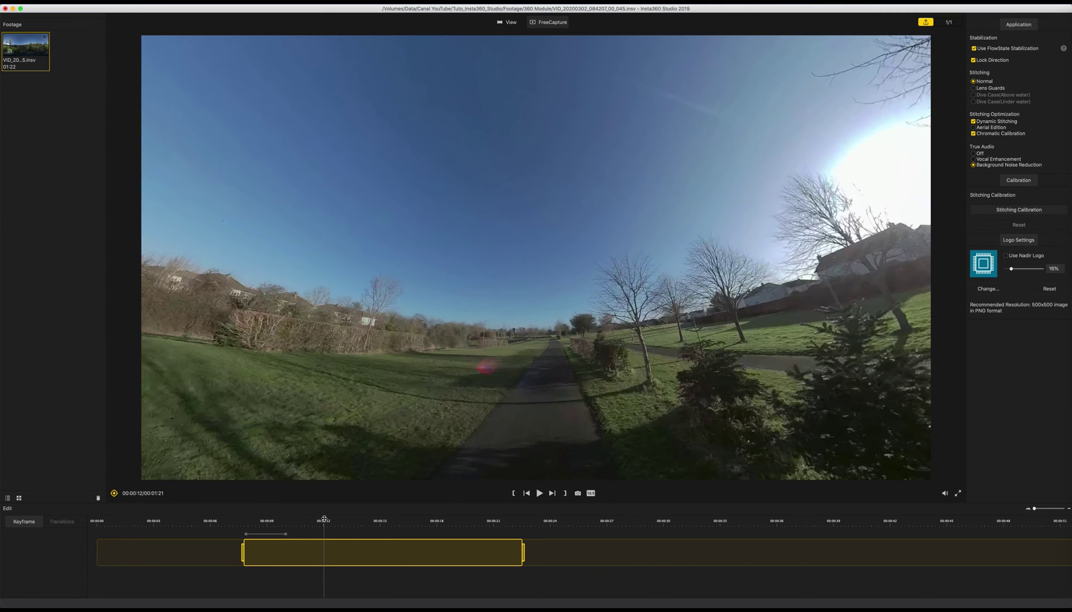
{"action": "left_click", "coordinate": [114, 493]}
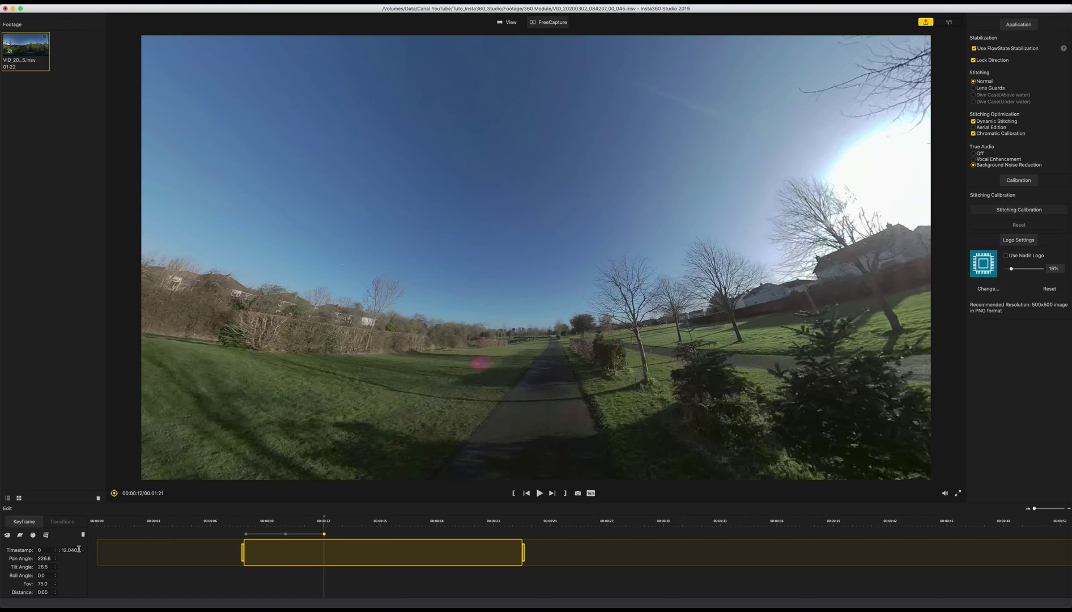
{"action": "key", "text": "BackSpace"}
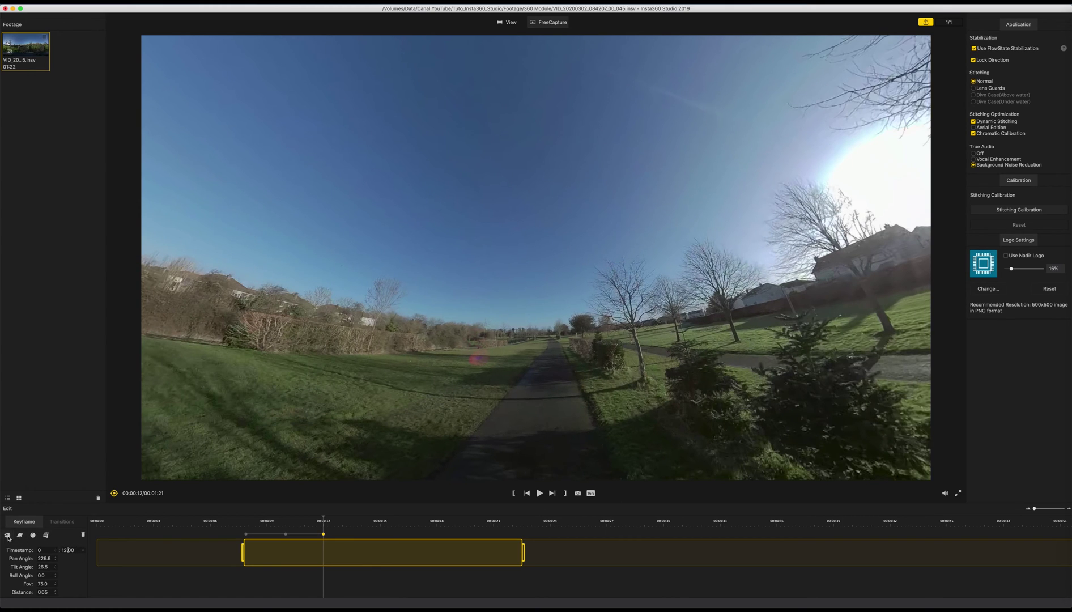
- Compare the view presets on the 12-second keyframe and apply the tiny planet view
{"action": "left_click", "coordinate": [46, 537]}
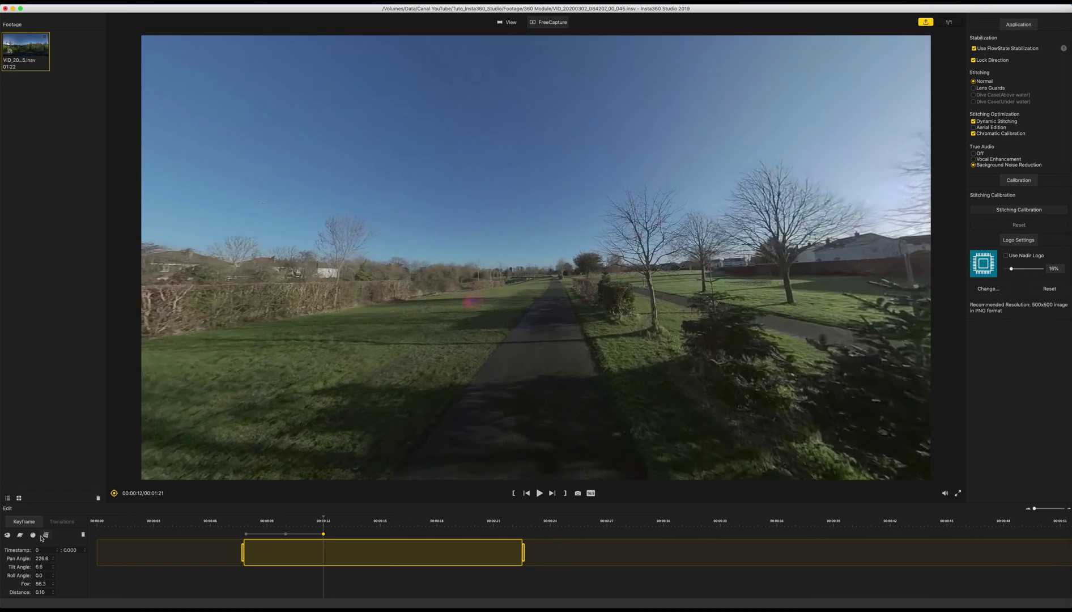
{"action": "left_click", "coordinate": [34, 536]}
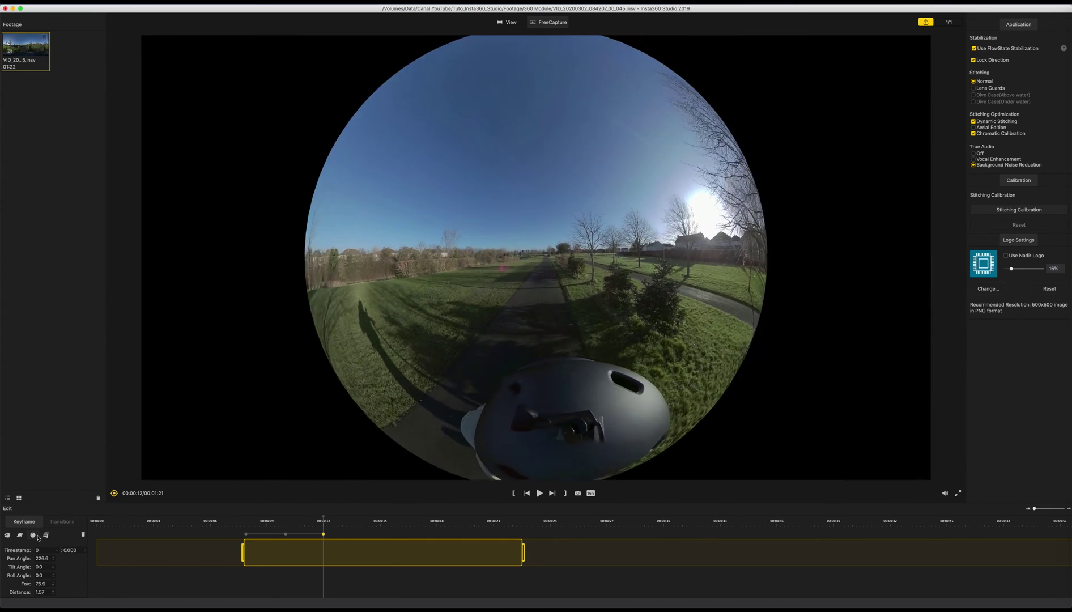
{"action": "left_click", "coordinate": [24, 537]}
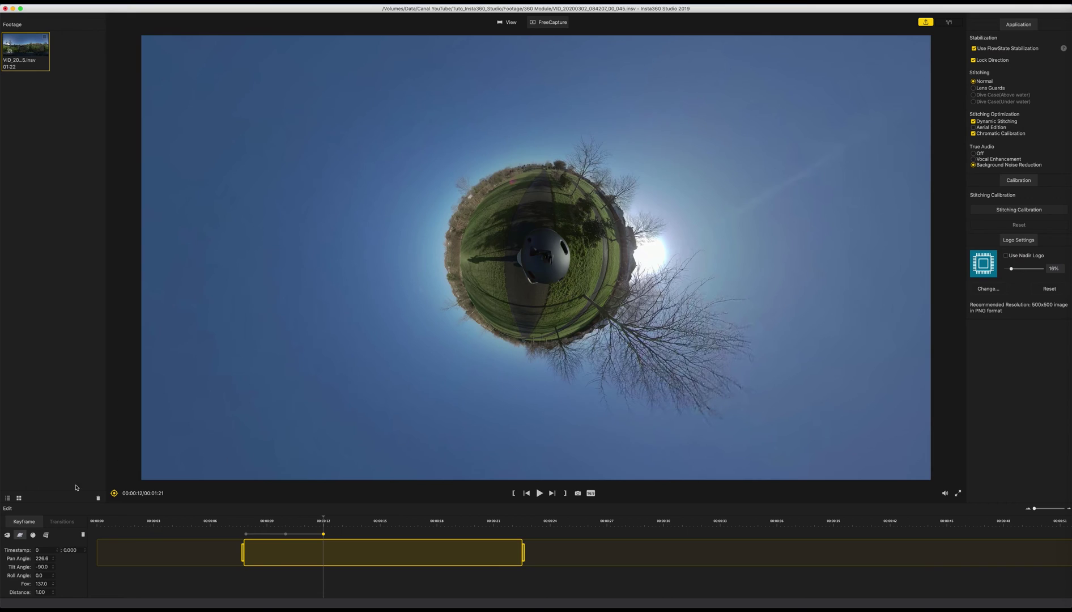
{"action": "left_click", "coordinate": [8, 534]}
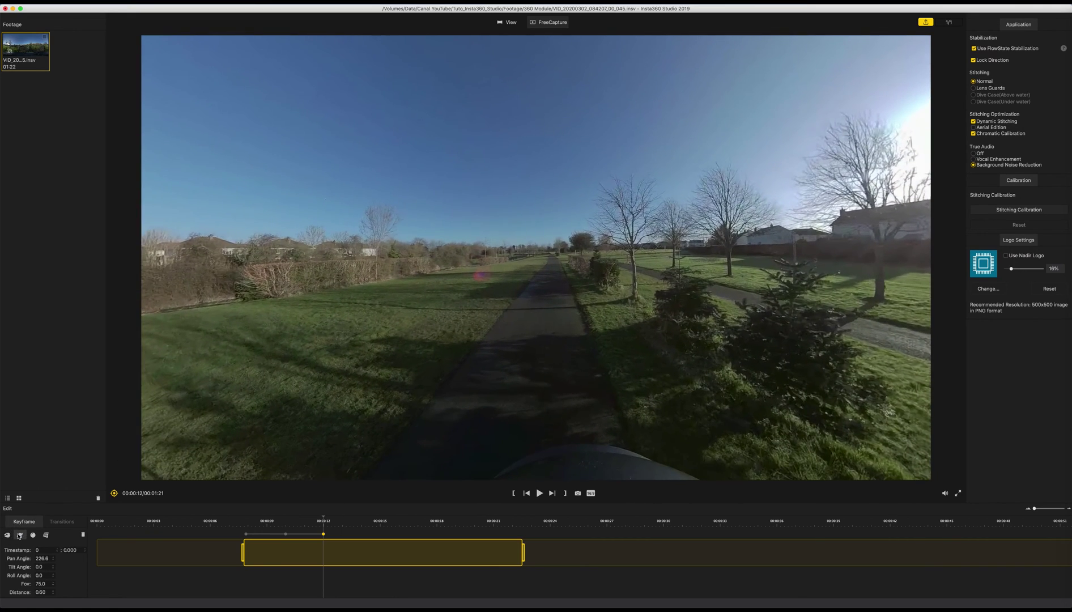
{"action": "left_click", "coordinate": [19, 535]}
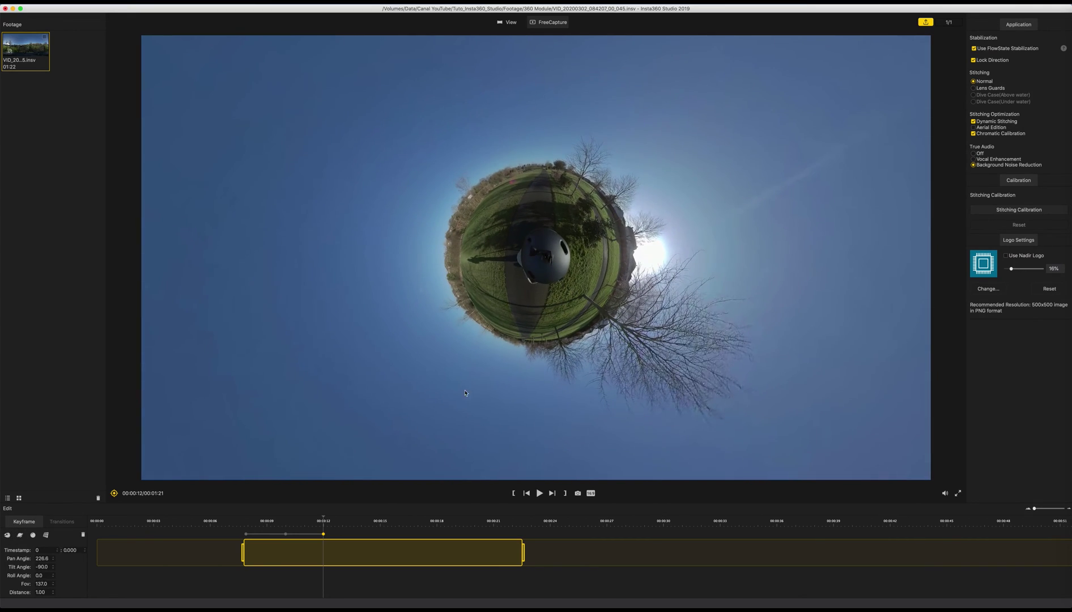
- Rotate the tiny planet to a pan angle of about 221.1 and tilt of -87.6, and adjust its Fov to about 140.2
{"action": "left_click_drag", "start_coordinate": [470, 395], "coordinate": [443, 397]}
{"action": "left_click_drag", "start_coordinate": [450, 395], "coordinate": [460, 395]}
{"action": "scroll", "coordinate": [461, 395], "scroll_direction": "down", "scroll_amount": 3}
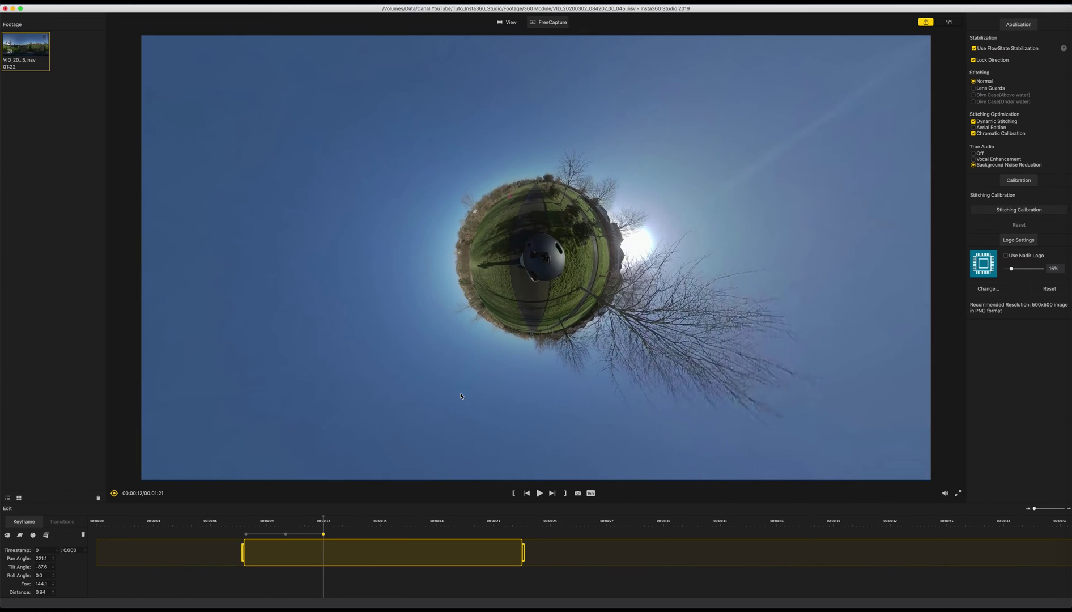
{"action": "scroll", "coordinate": [460, 395], "scroll_direction": "up", "scroll_amount": 1}
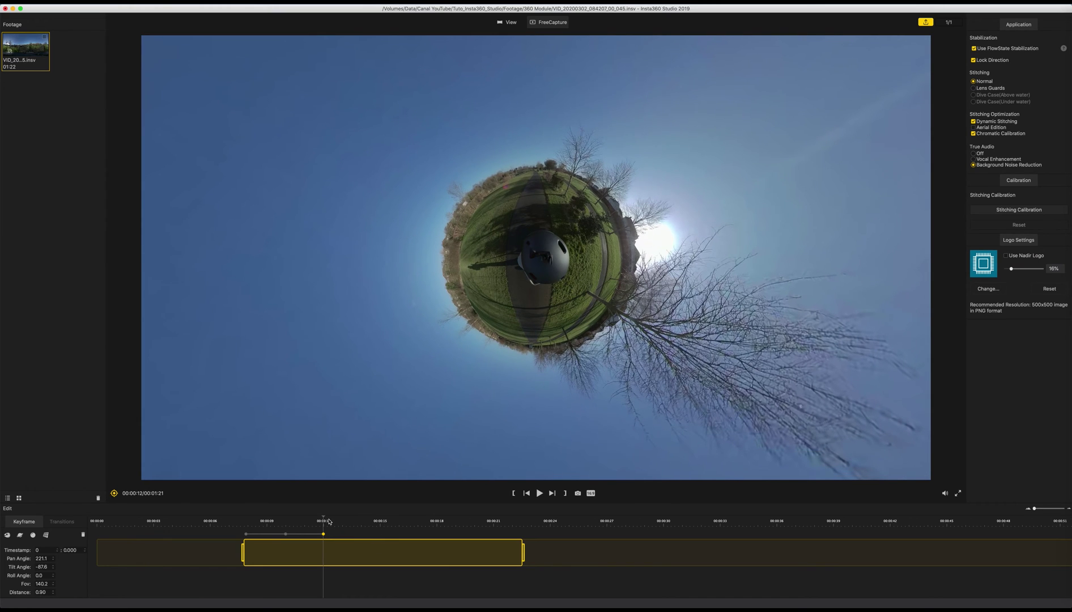
- Add a keyframe at 13.000 seconds and enlarge the tiny planet to a Fov of about 128.4 and distance of 0.79
{"action": "left_click_drag", "start_coordinate": [324, 518], "coordinate": [348, 520]}
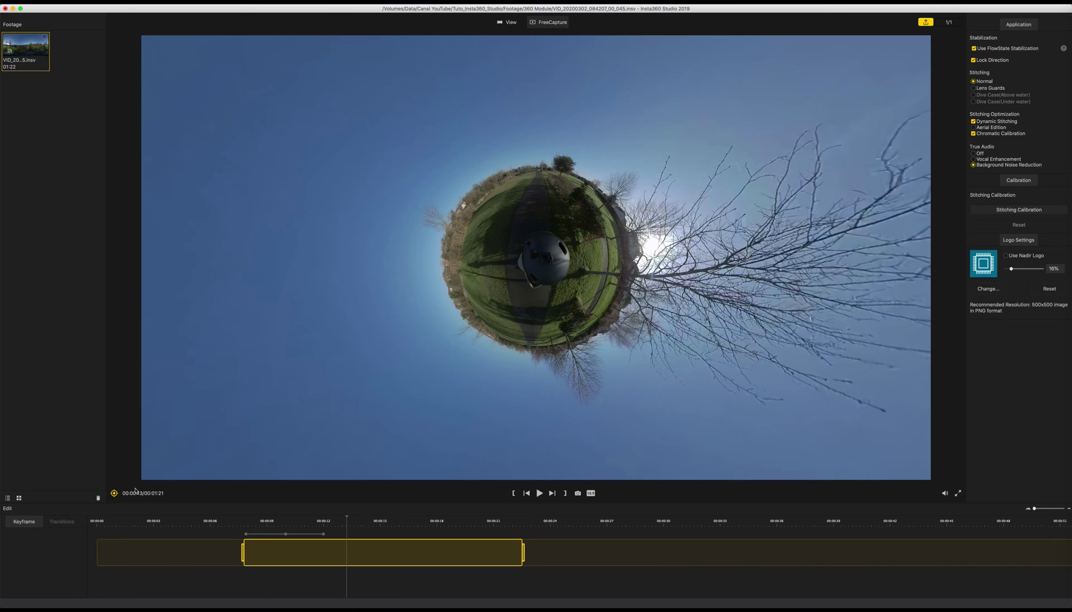
{"action": "left_click", "coordinate": [114, 493]}
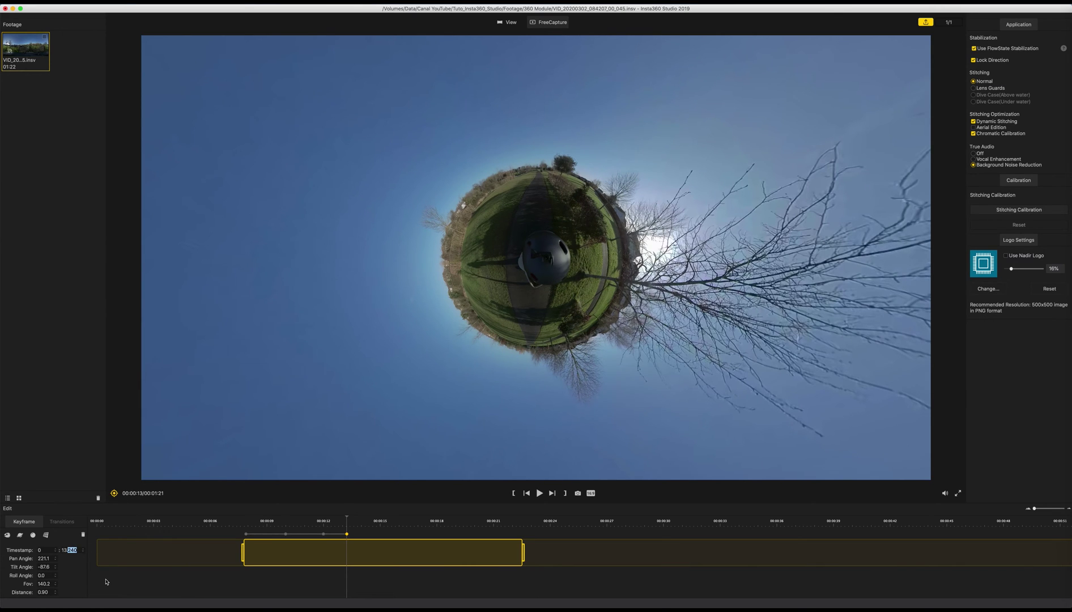
{"action": "key", "text": "Return"}
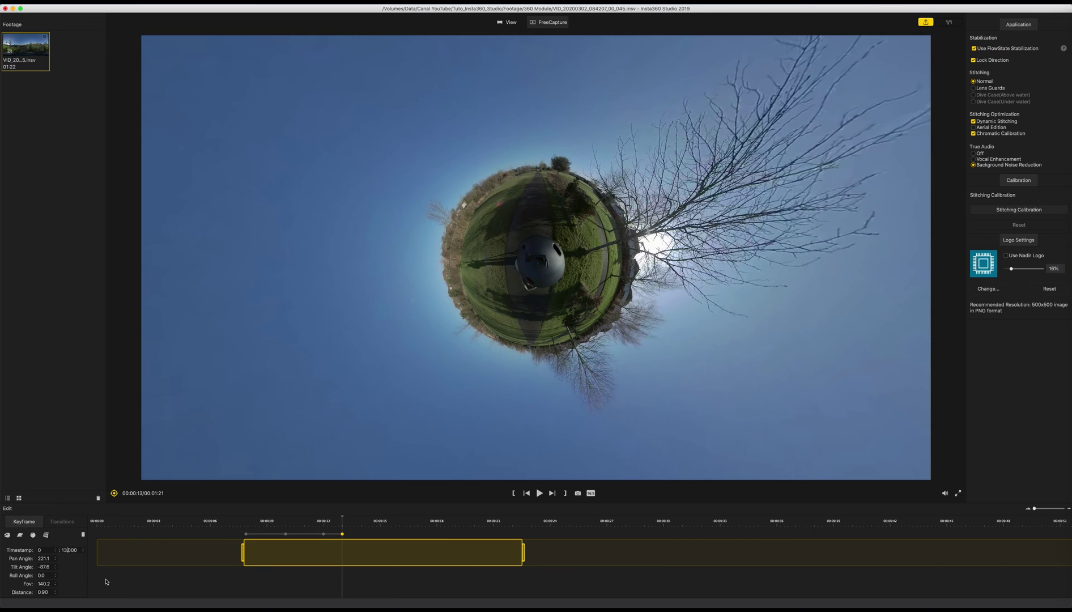
{"action": "scroll", "coordinate": [381, 403], "scroll_direction": "up", "scroll_amount": 3}
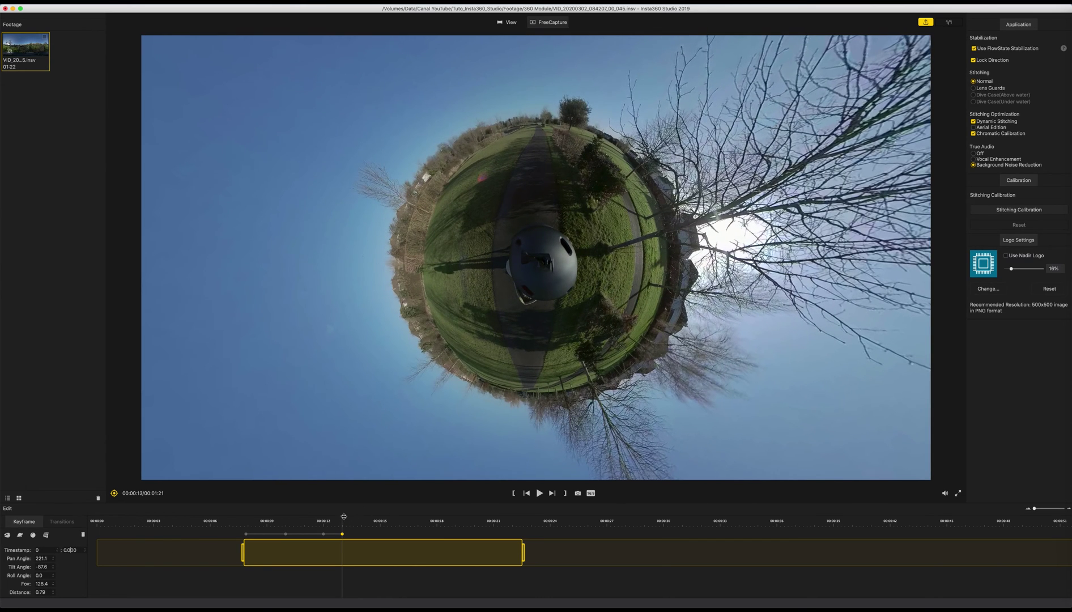
- Add a keyframe at 15.000 seconds and switch it to the flat 90.0 Fov view, turned to about 222.6 pan and 6.3 tilt
{"action": "left_click_drag", "start_coordinate": [344, 516], "coordinate": [373, 518]}
{"action": "left_click", "coordinate": [113, 493]}
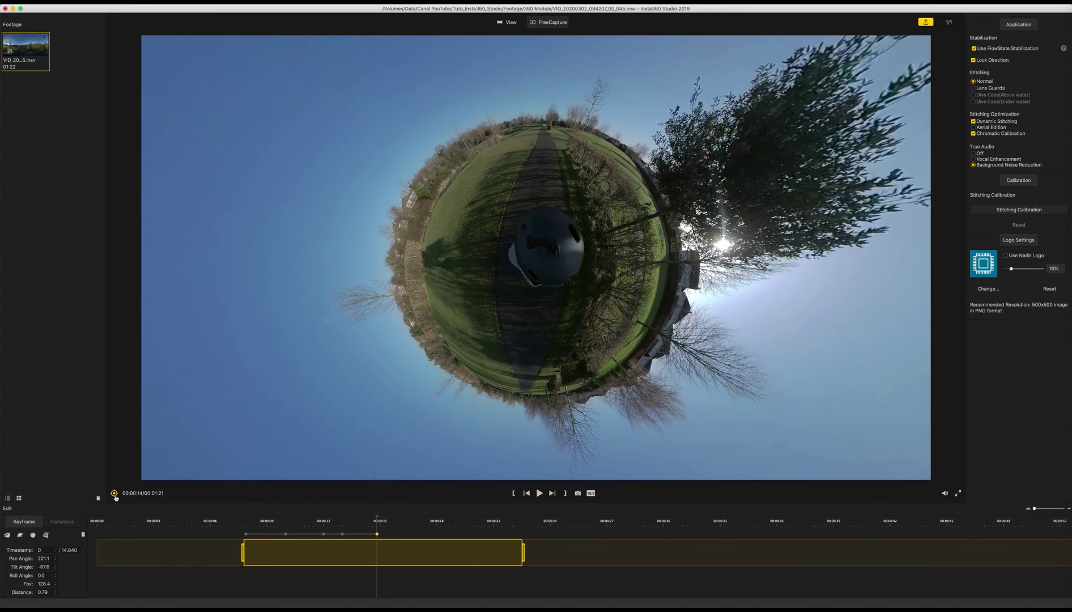
{"action": "double_click", "coordinate": [70, 549]}
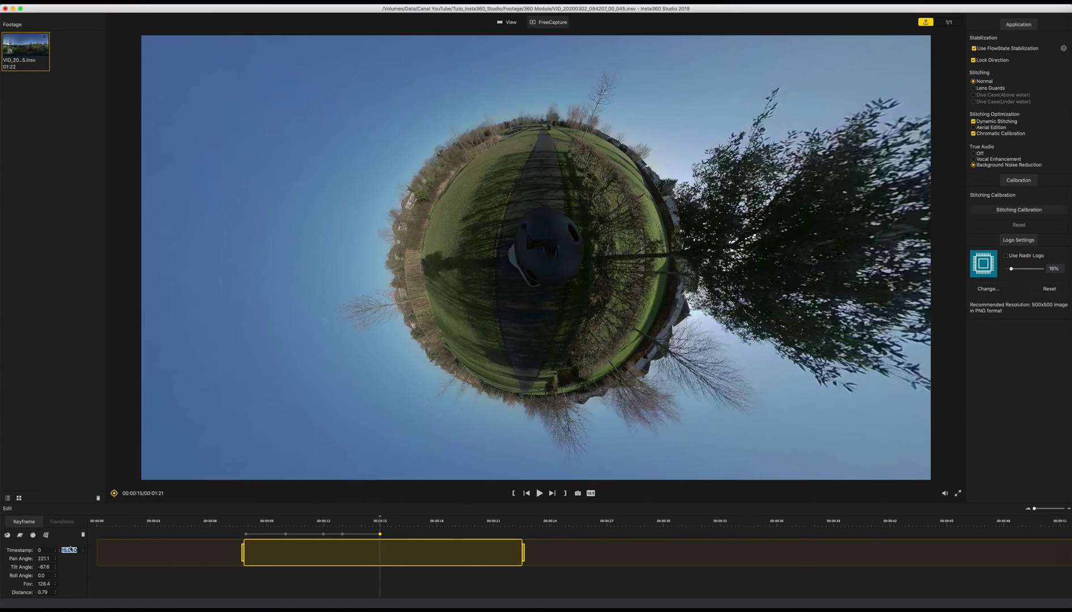
{"action": "left_click", "coordinate": [45, 536]}
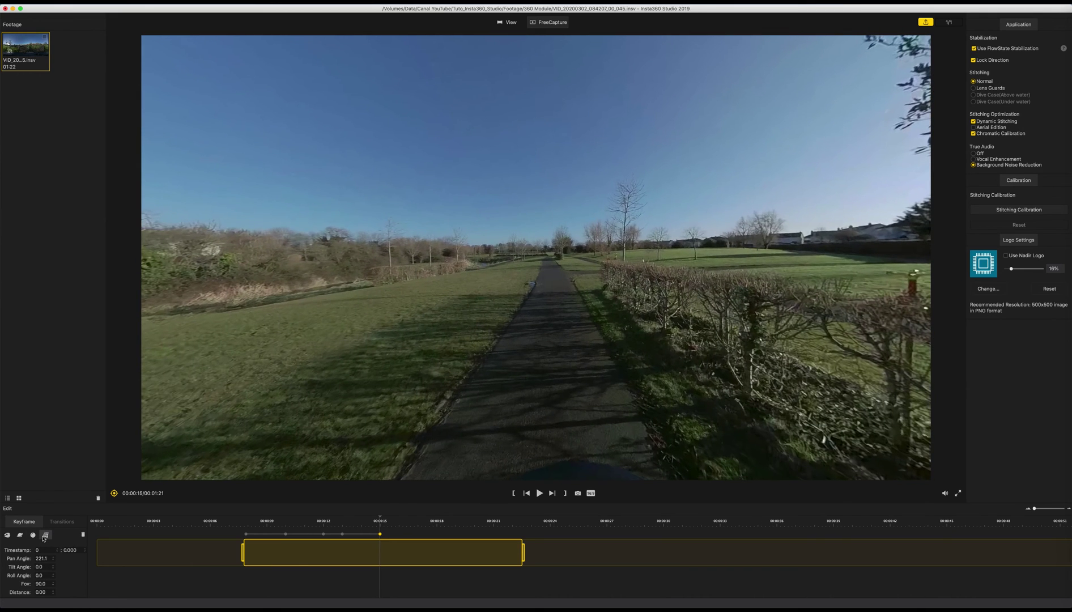
{"action": "left_click_drag", "start_coordinate": [562, 422], "coordinate": [567, 440]}
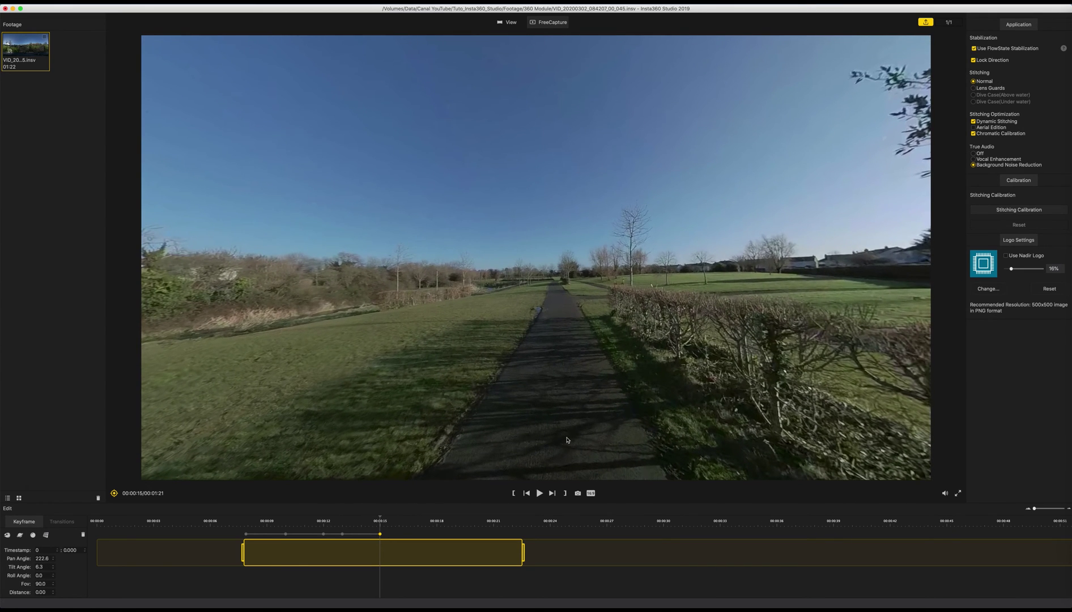
- Add a keyframe at 17.000 seconds and zoom its view in to a Fov of about 59.5
{"action": "left_click_drag", "start_coordinate": [380, 516], "coordinate": [419, 520]}
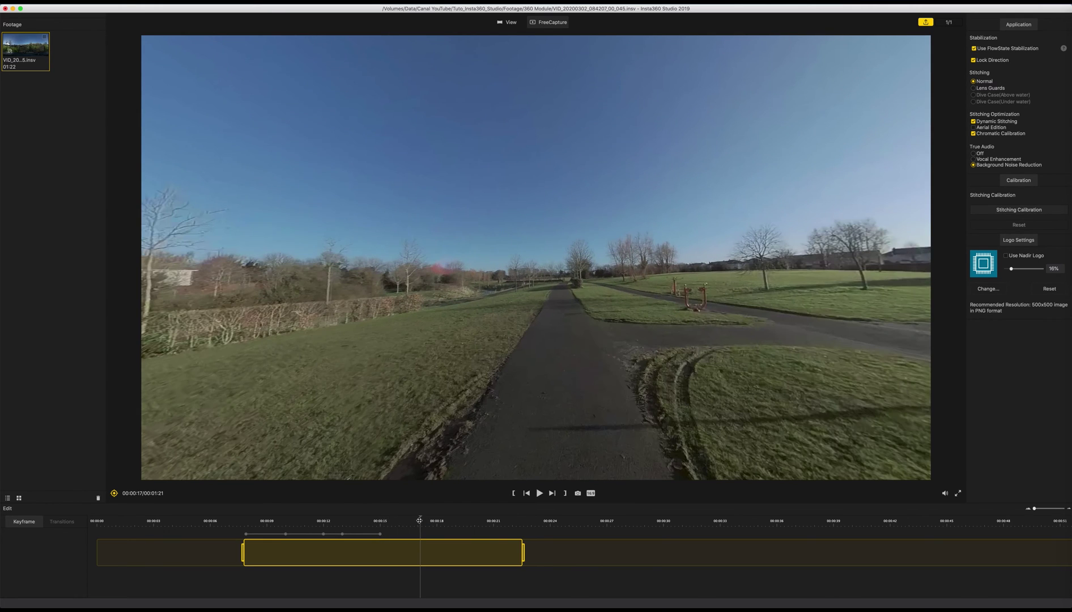
{"action": "left_click", "coordinate": [115, 493]}
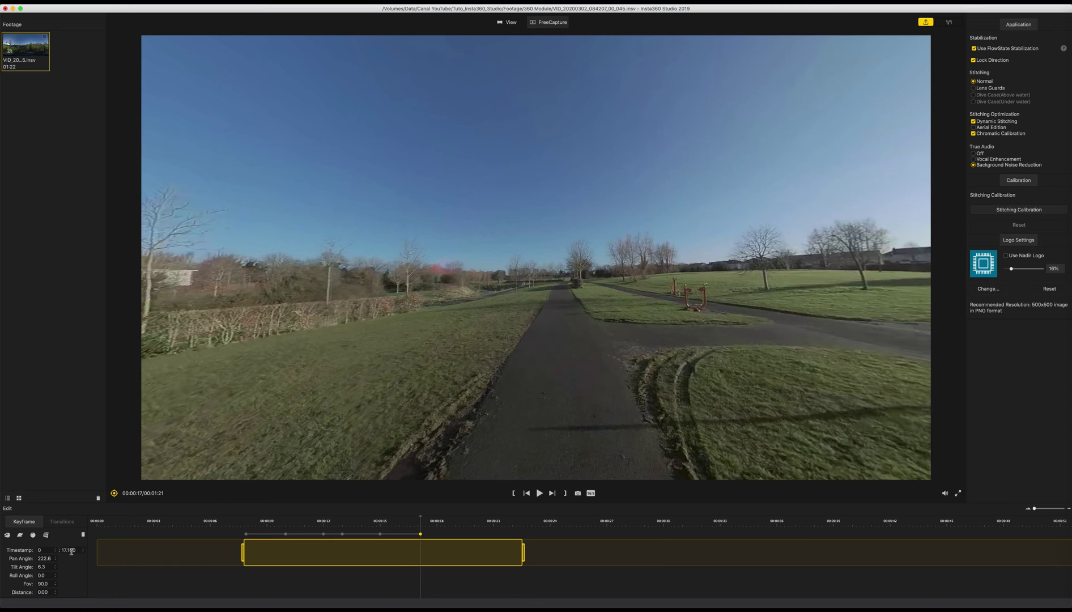
{"action": "type", "text": "000"}
{"action": "key", "text": "Return"}
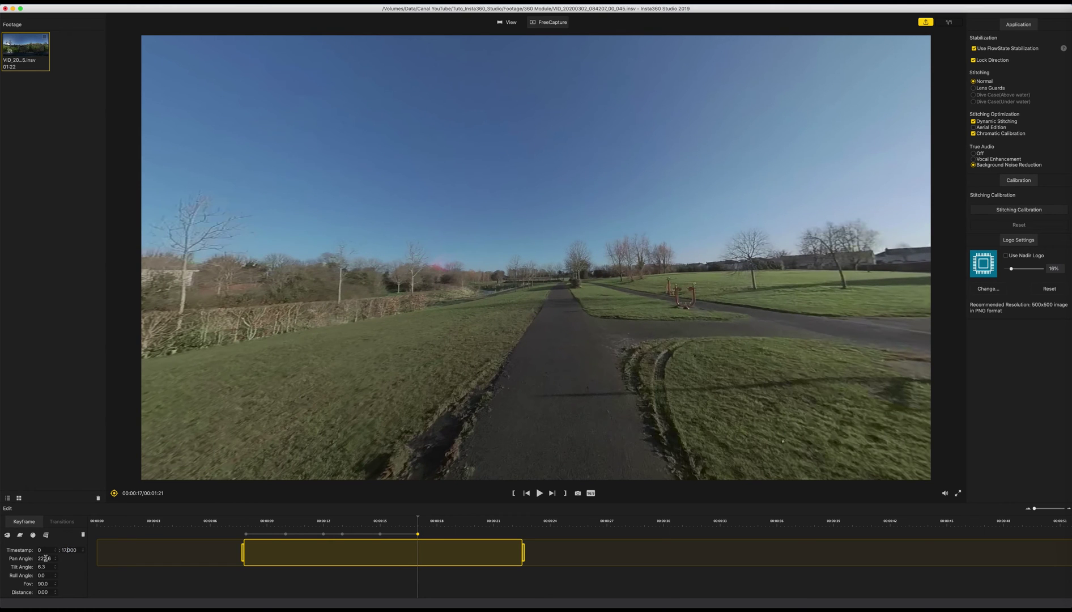
{"action": "scroll", "coordinate": [463, 345], "scroll_direction": "up", "scroll_amount": 5}
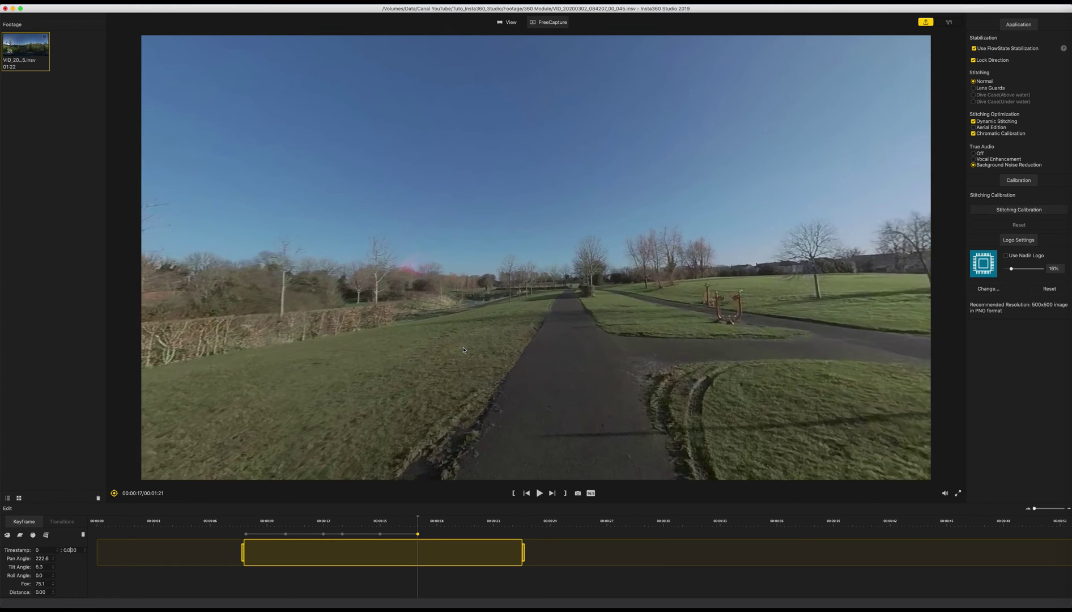
{"action": "scroll", "coordinate": [463, 350], "scroll_direction": "up", "scroll_amount": 1}
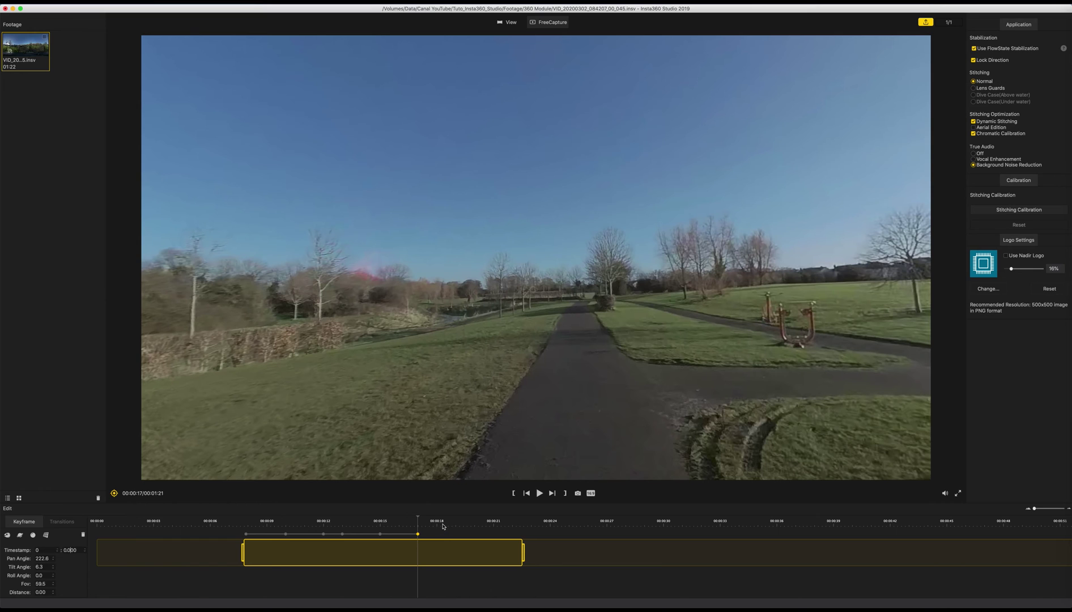
- Add a keyframe at 18.320 seconds and set its Fov to 75
{"action": "left_click", "coordinate": [443, 524]}
{"action": "left_click", "coordinate": [115, 494]}
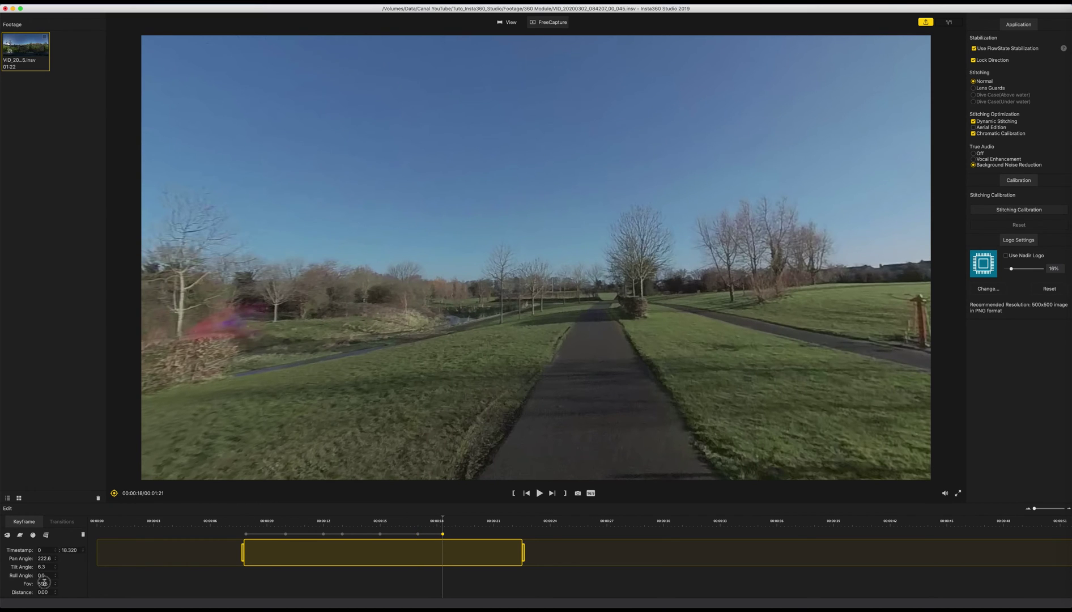
{"action": "type", "text": "75"}
{"action": "key", "text": "Return"}
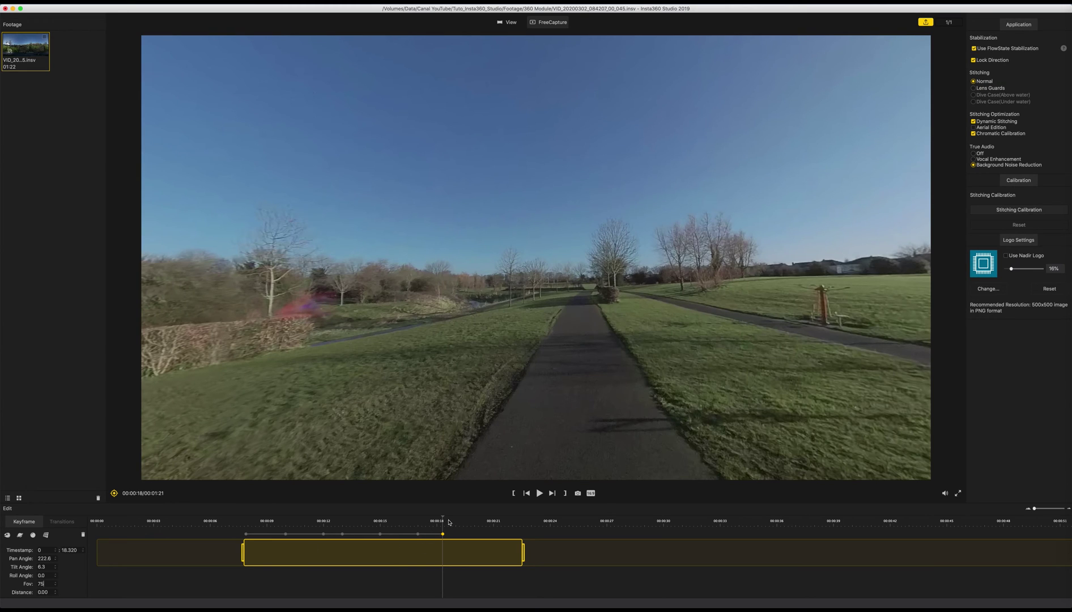
- Turn the view at 20.060 seconds to about 279.4 pan and -4.4 tilt and add a keyframe there
{"action": "left_click_drag", "start_coordinate": [444, 517], "coordinate": [476, 521]}
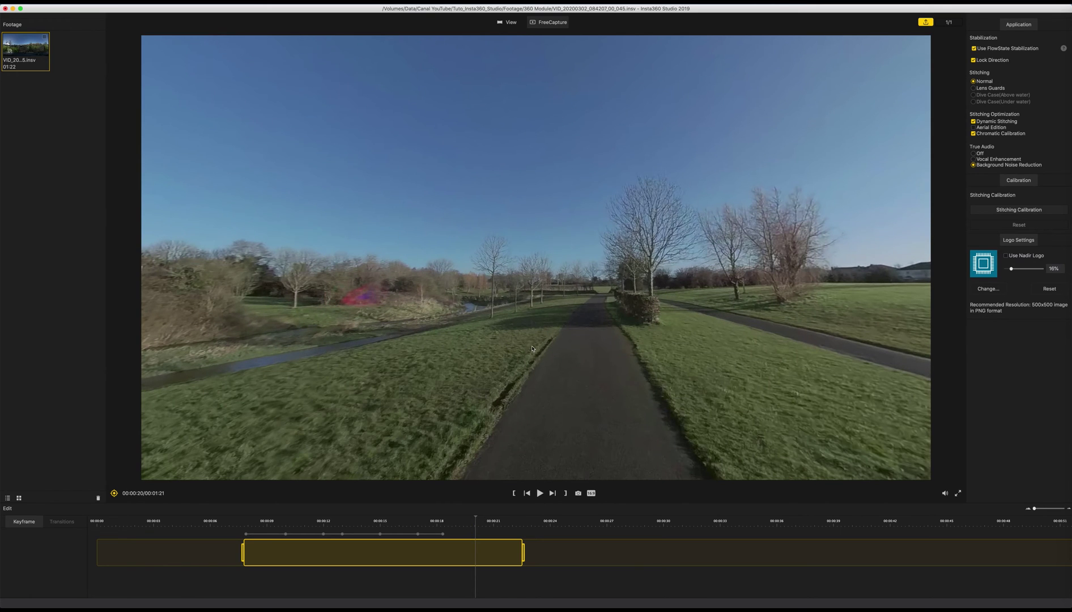
{"action": "left_click_drag", "start_coordinate": [524, 353], "coordinate": [589, 324]}
{"action": "left_click", "coordinate": [114, 493]}
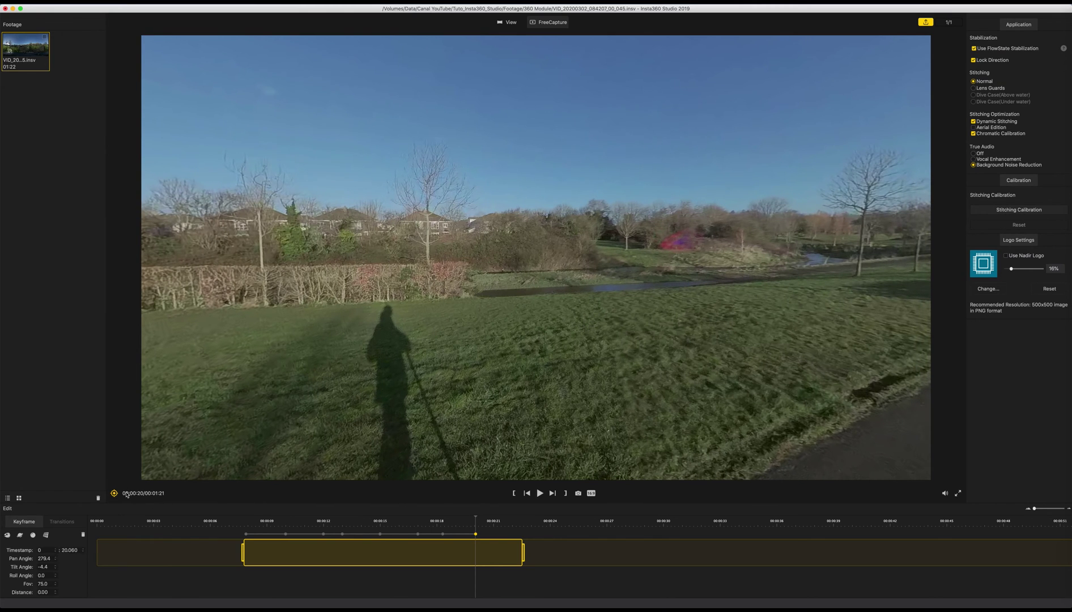
- Turn the view at 21.520 seconds to about 351.2 pan and -6.4 tilt and add a keyframe there
{"action": "left_click_drag", "start_coordinate": [479, 519], "coordinate": [503, 518]}
{"action": "left_click_drag", "start_coordinate": [357, 409], "coordinate": [590, 412]}
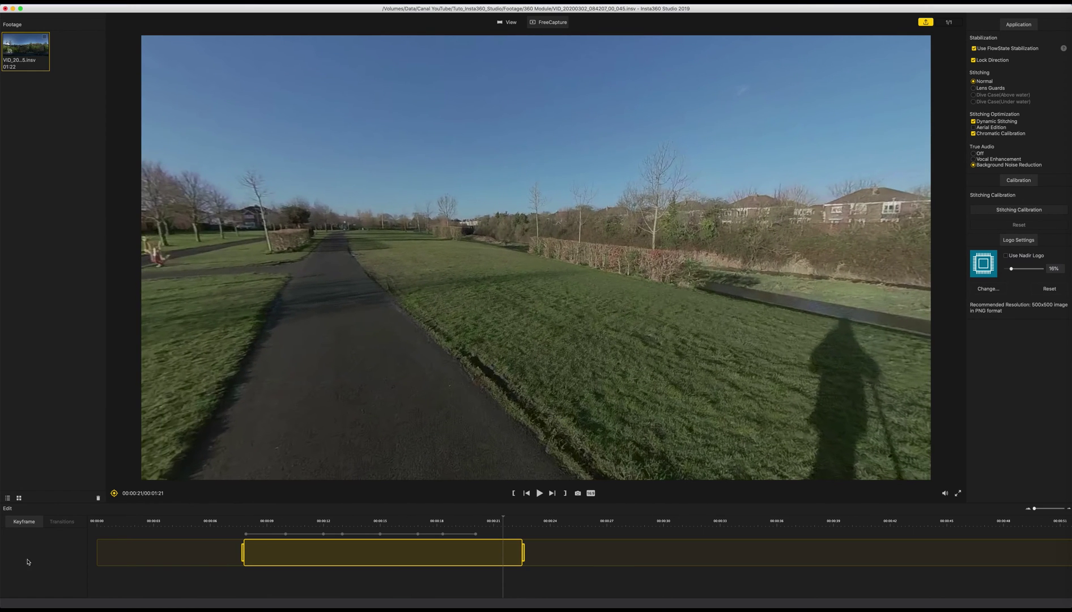
{"action": "left_click", "coordinate": [114, 493]}
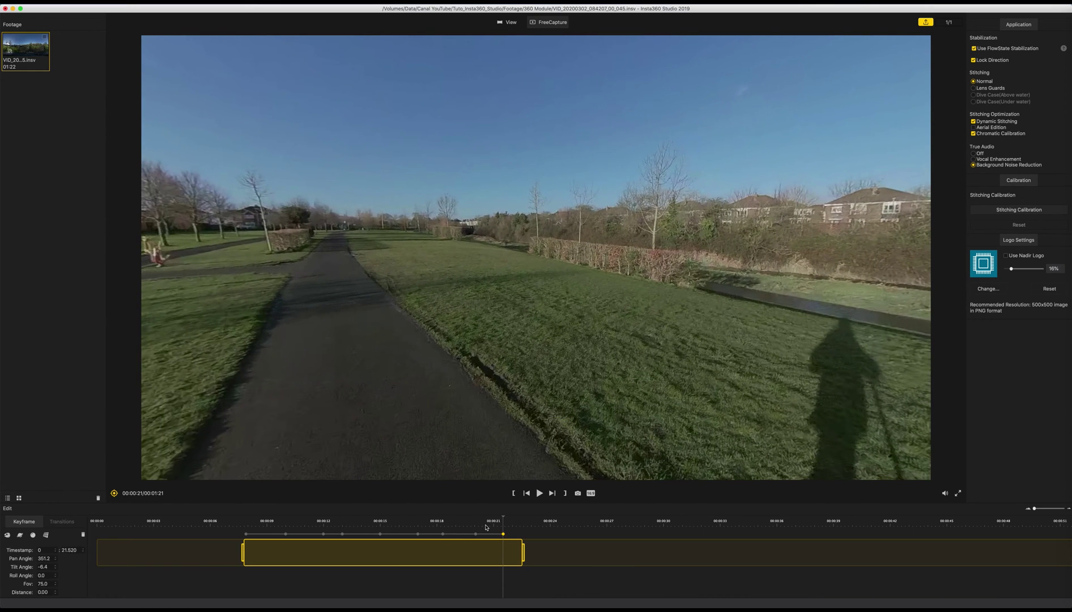
- Add a keyframe at 22.500 seconds and switch it to the tiny planet view, rotated to about 369.0 pan and -105.3 tilt
{"action": "left_click_drag", "start_coordinate": [501, 519], "coordinate": [525, 519]}
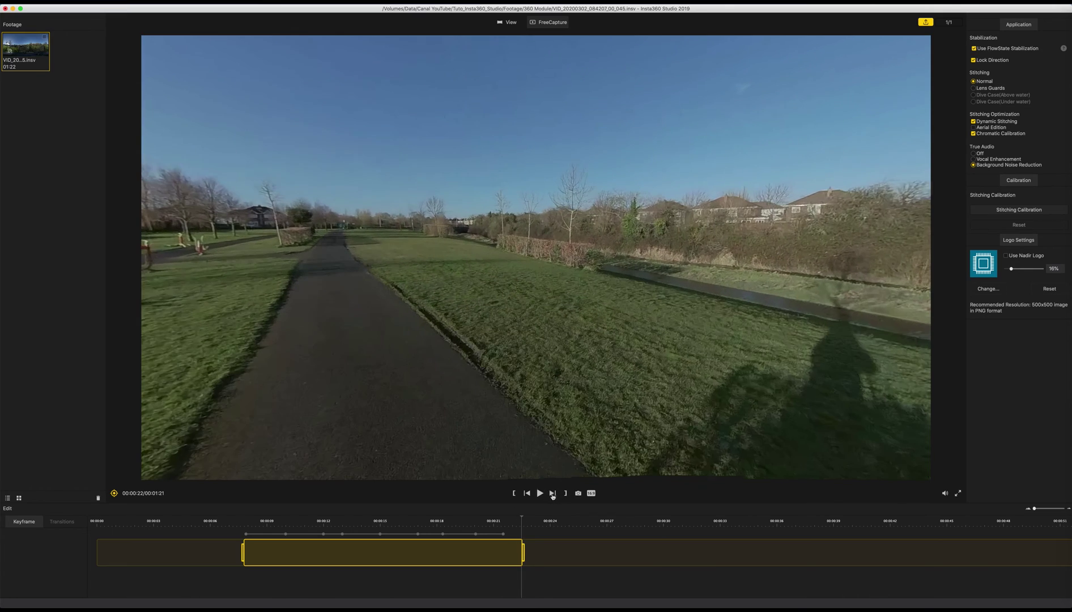
{"action": "left_click_drag", "start_coordinate": [215, 417], "coordinate": [371, 414]}
{"action": "left_click", "coordinate": [113, 493]}
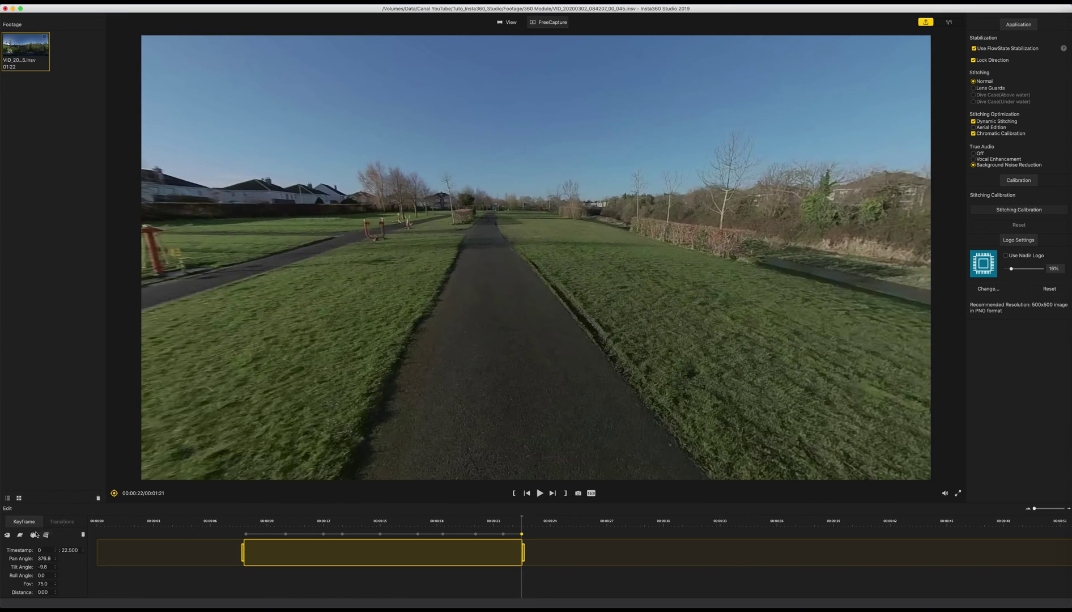
{"action": "left_click", "coordinate": [21, 535]}
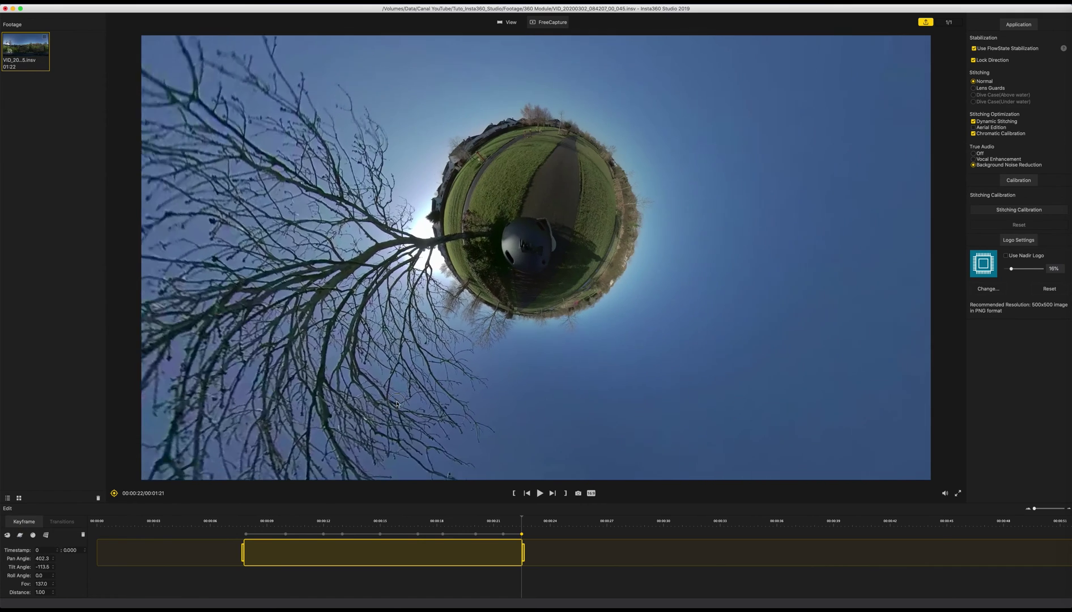
{"action": "left_click_drag", "start_coordinate": [396, 403], "coordinate": [383, 415]}
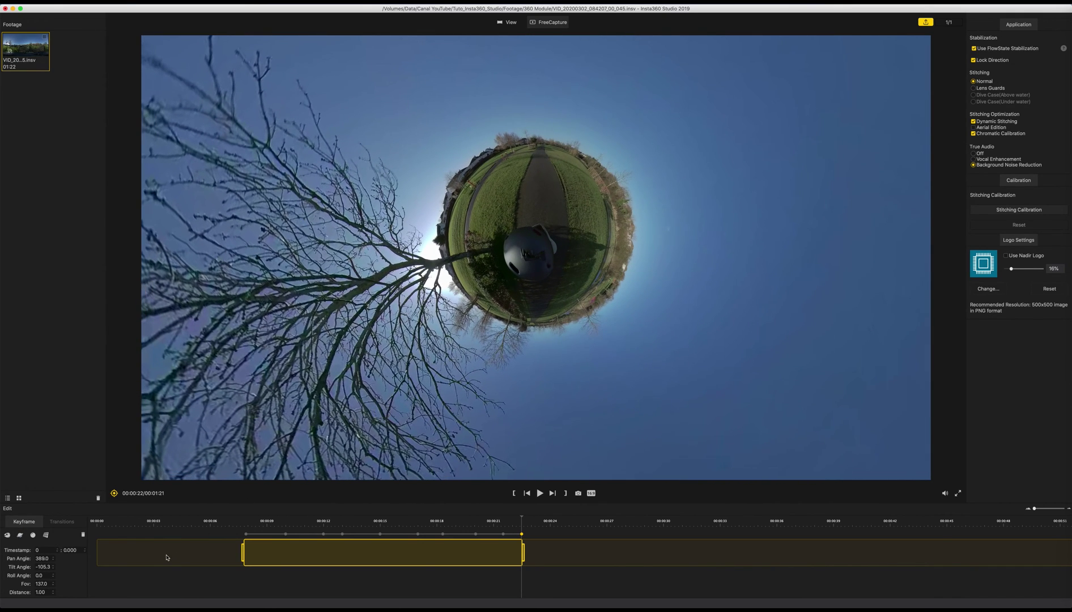
- Play back the keyframed section, and apply the Fade-In Fade-Out transition between the first two keyframes
{"action": "left_click", "coordinate": [538, 493]}
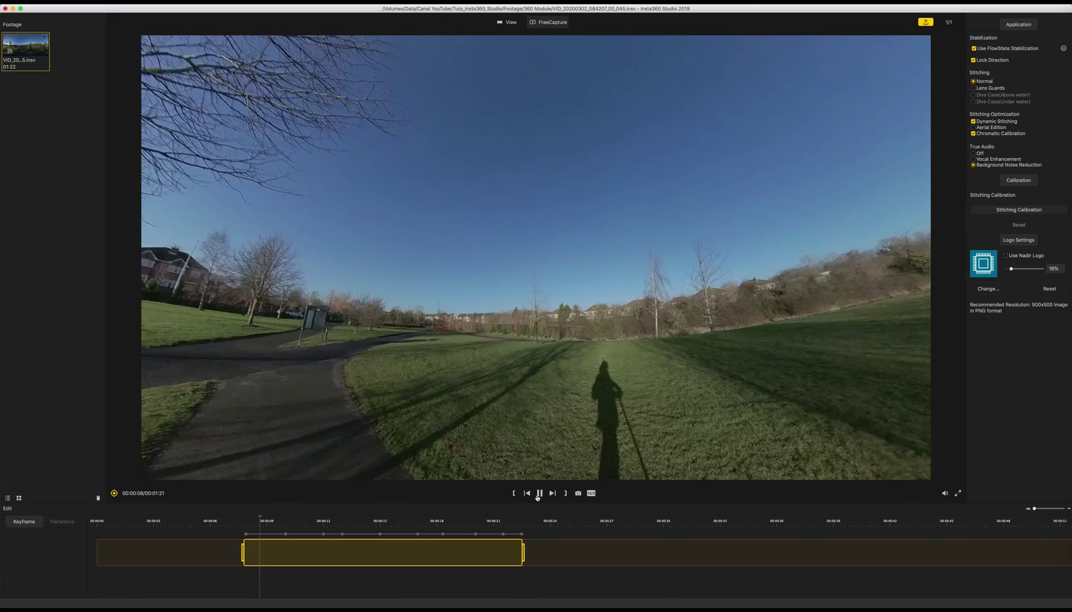
{"action": "left_click", "coordinate": [538, 494]}
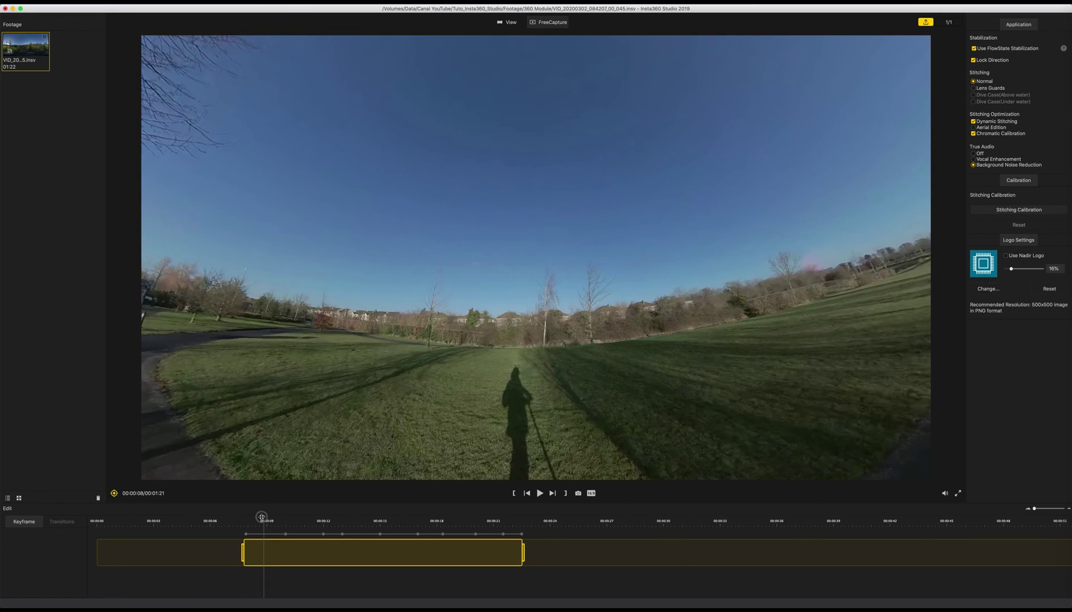
{"action": "left_click", "coordinate": [246, 534]}
{"action": "left_click", "coordinate": [263, 534]}
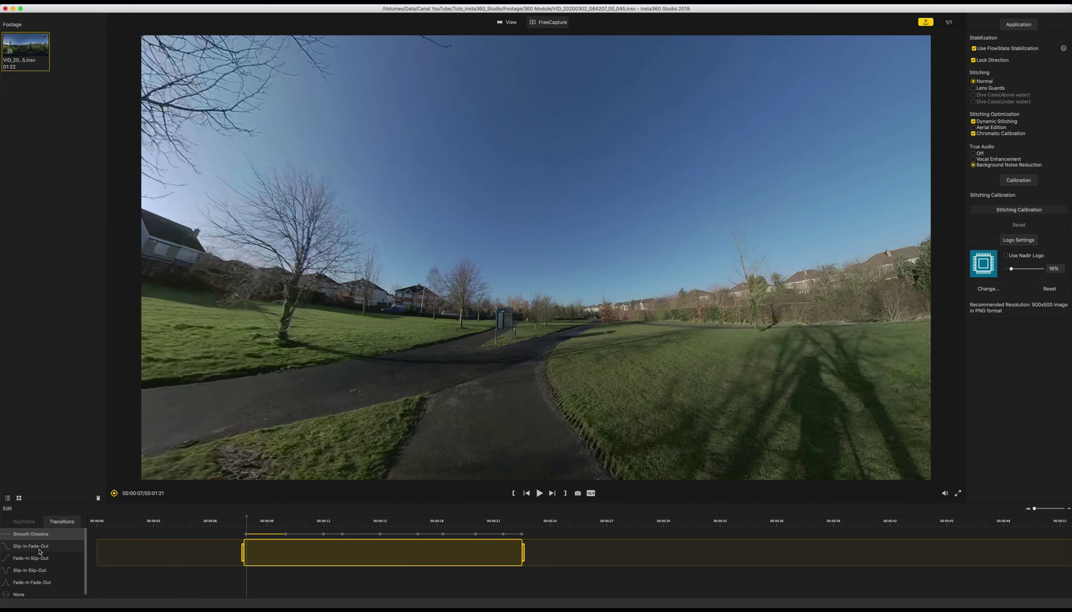
{"action": "left_click", "coordinate": [28, 582]}
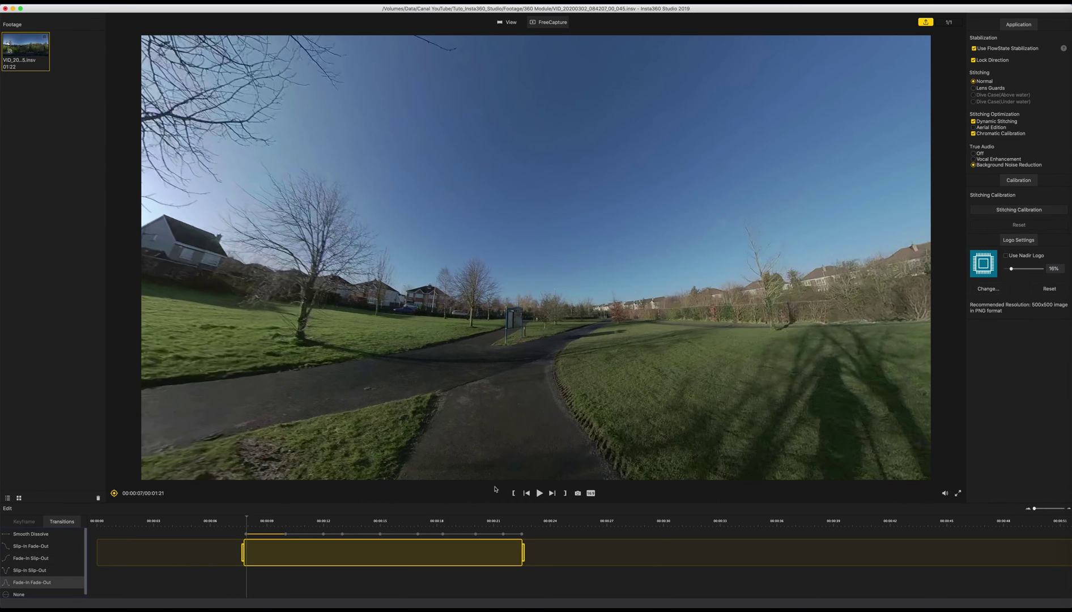
- Preview the first transition, and apply Fade-In Slip-Out between the second and third keyframes
{"action": "left_click", "coordinate": [539, 494]}
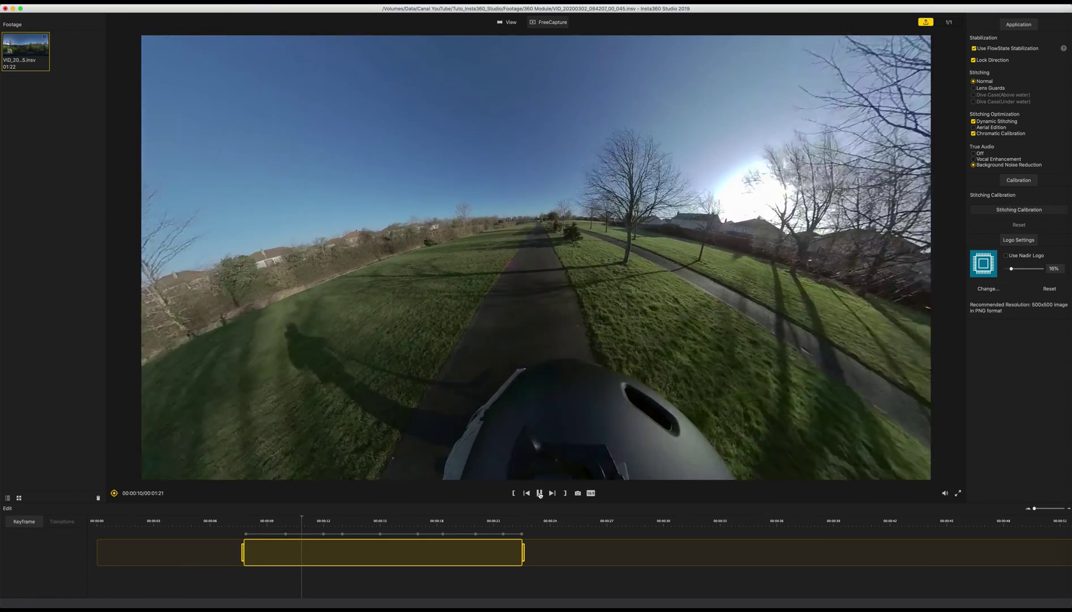
{"action": "left_click", "coordinate": [540, 494]}
{"action": "left_click", "coordinate": [294, 535]}
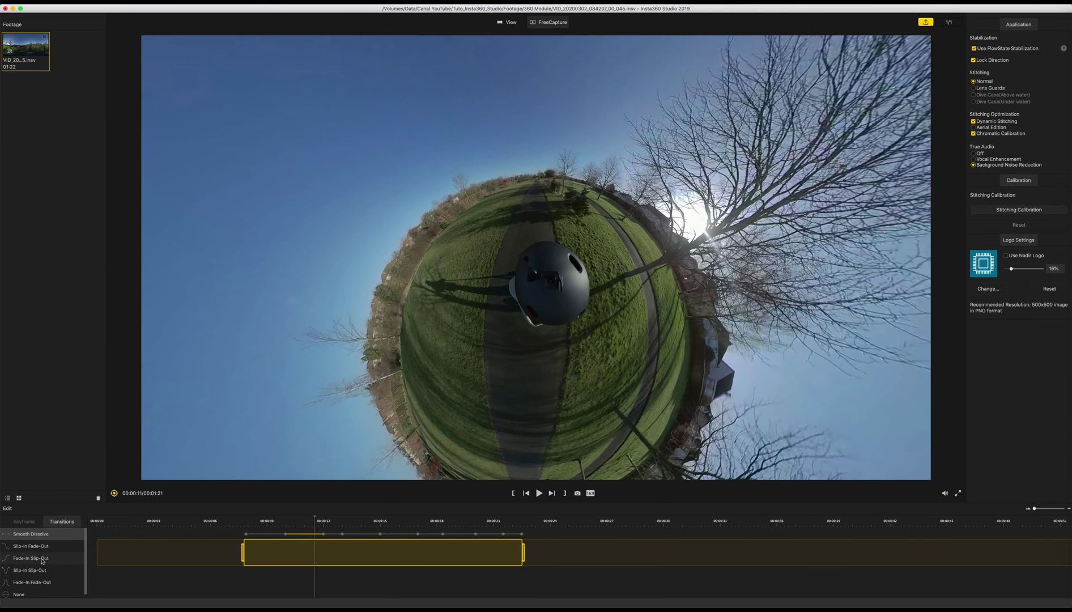
{"action": "left_click", "coordinate": [42, 559]}
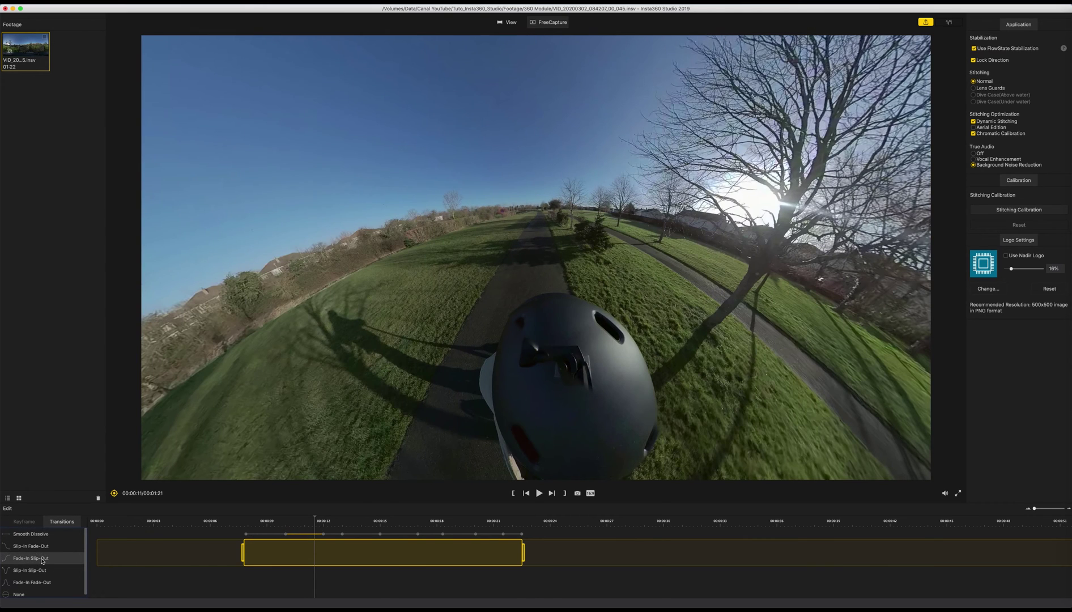
- Play back the section from the second keyframe to about 19 seconds to check its transitions
{"action": "left_click", "coordinate": [288, 519]}
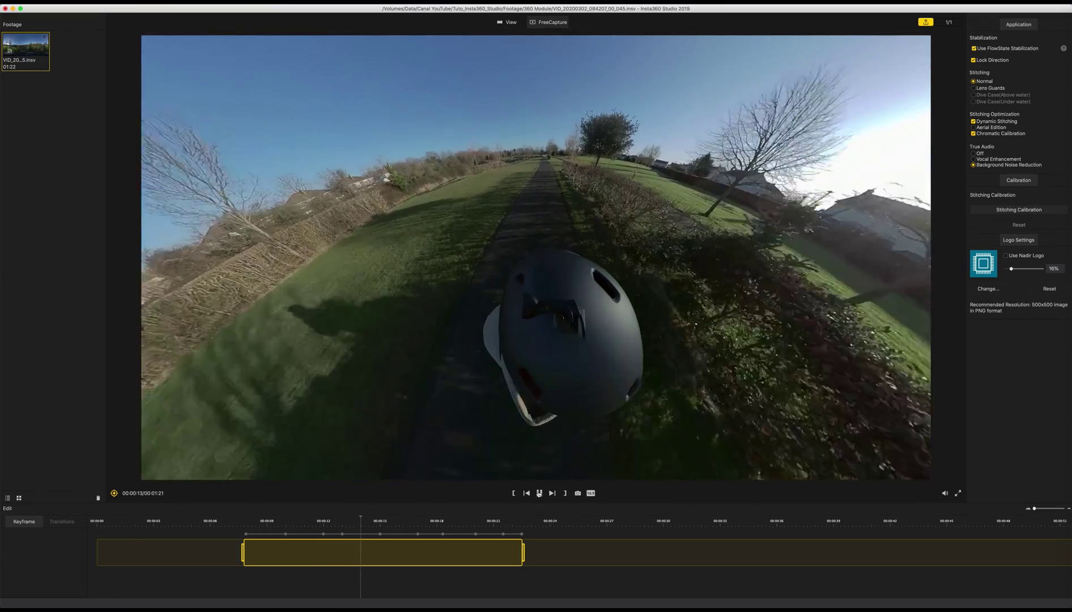
{"action": "left_click", "coordinate": [539, 493]}
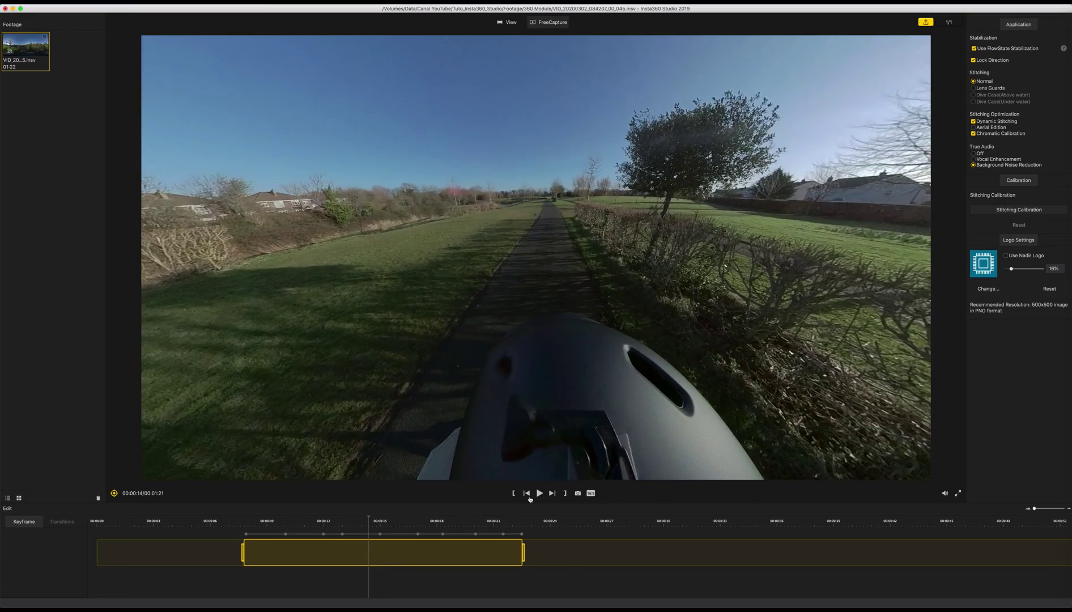
{"action": "left_click", "coordinate": [330, 535]}
{"action": "left_click", "coordinate": [333, 534]}
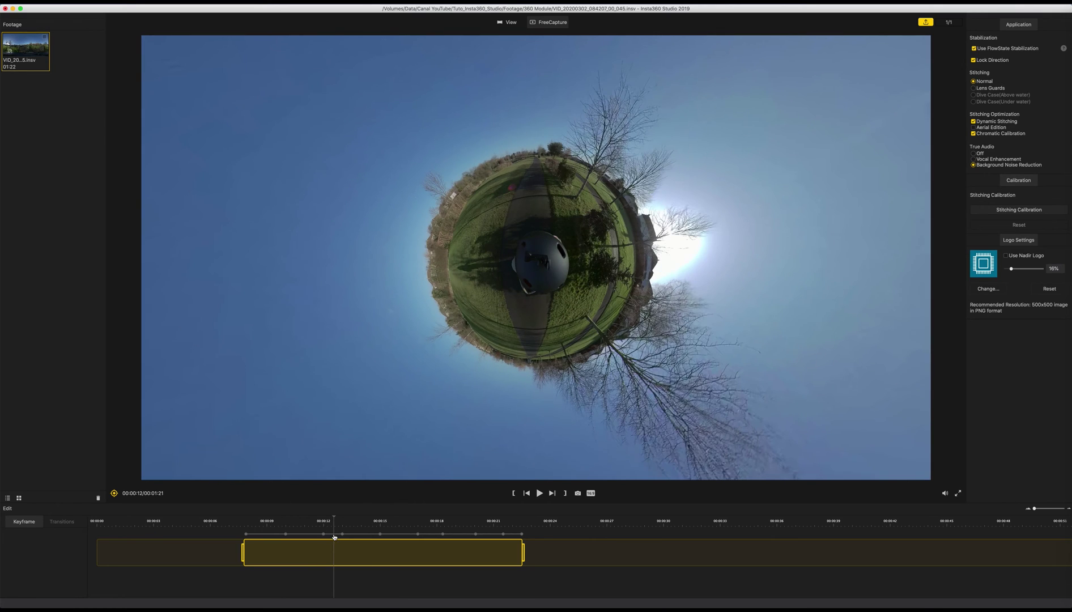
{"action": "left_click", "coordinate": [538, 493]}
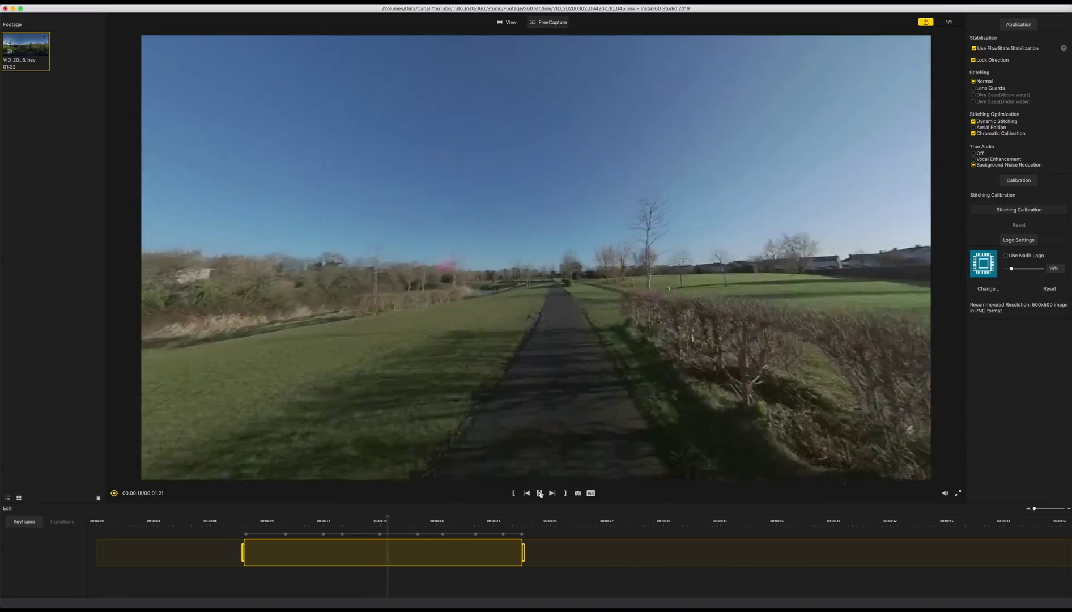
{"action": "left_click", "coordinate": [370, 535]}
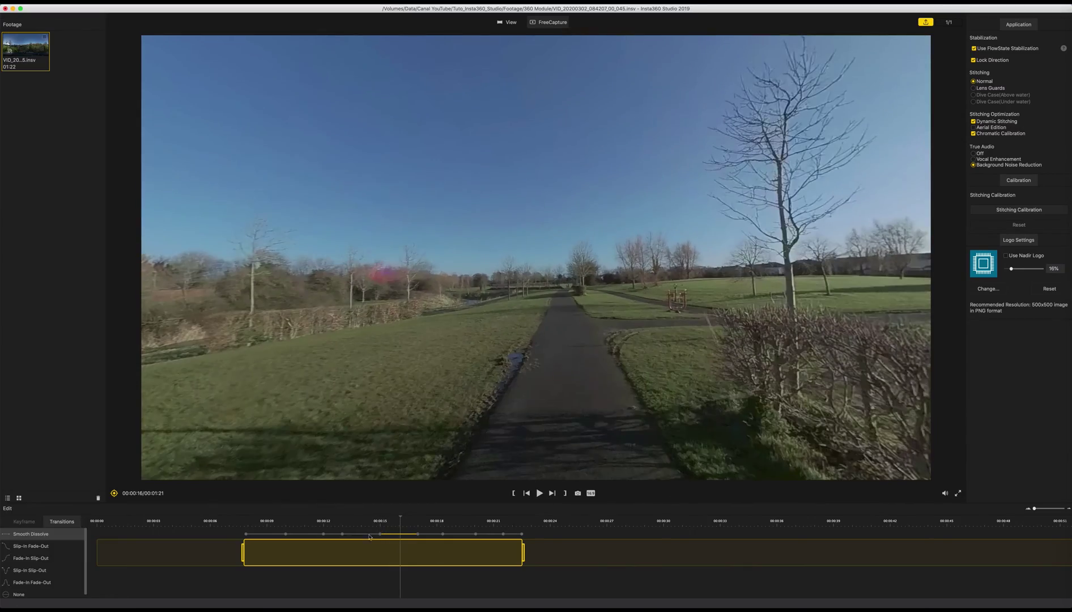
{"action": "left_click", "coordinate": [538, 493]}
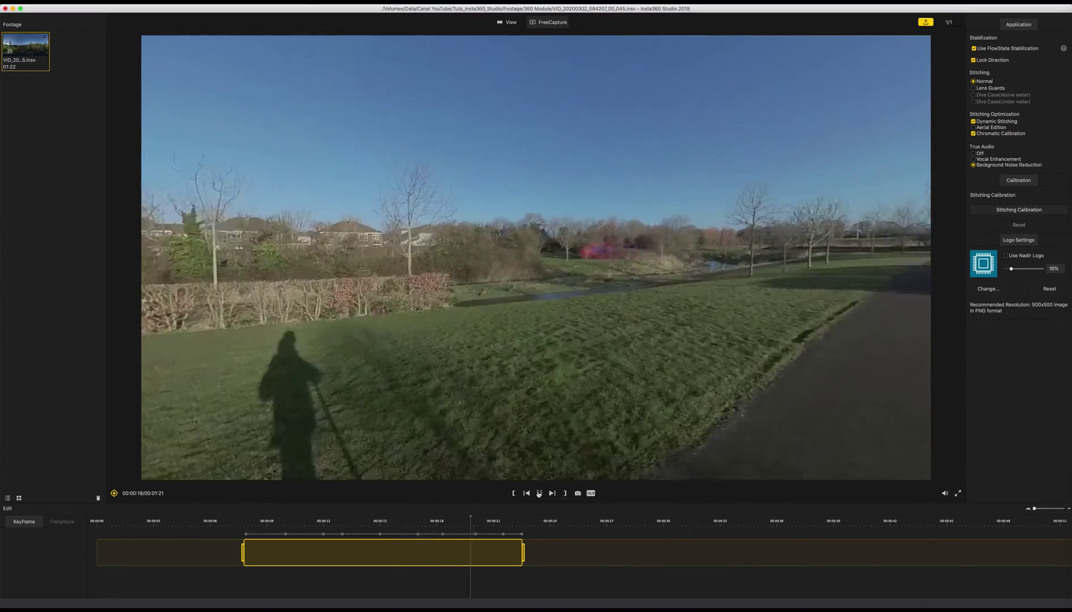
- Apply Fade-In Fade-Out to the transitions starting at the 17-second and 20-second keyframes, and Slip-In Fade-Out to the last transition
{"action": "left_click", "coordinate": [430, 533]}
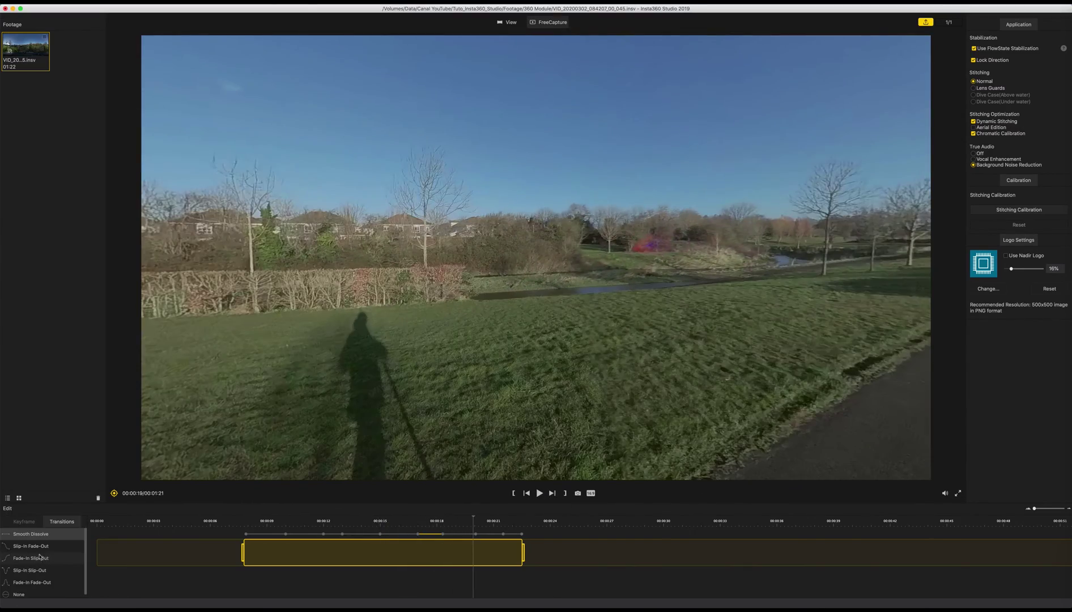
{"action": "left_click", "coordinate": [35, 583]}
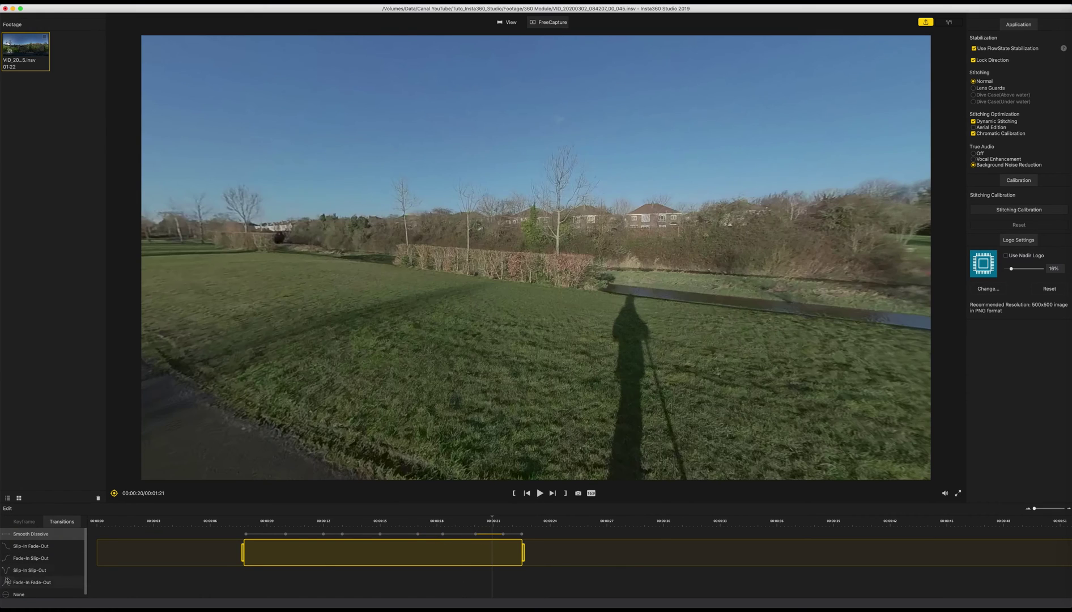
{"action": "left_click", "coordinate": [7, 582]}
{"action": "left_click", "coordinate": [514, 534]}
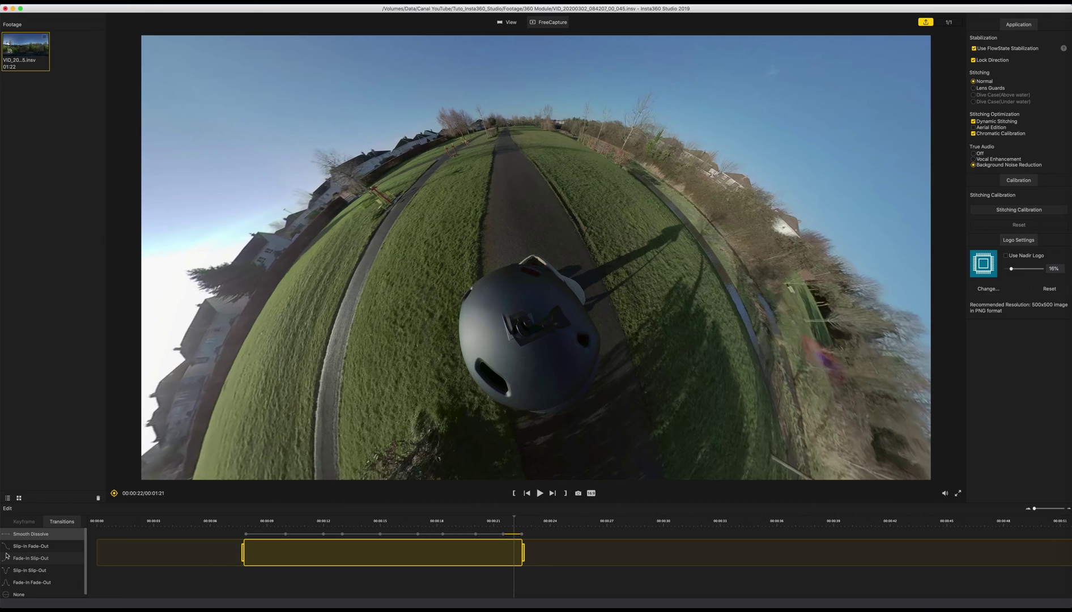
{"action": "left_click", "coordinate": [23, 549]}
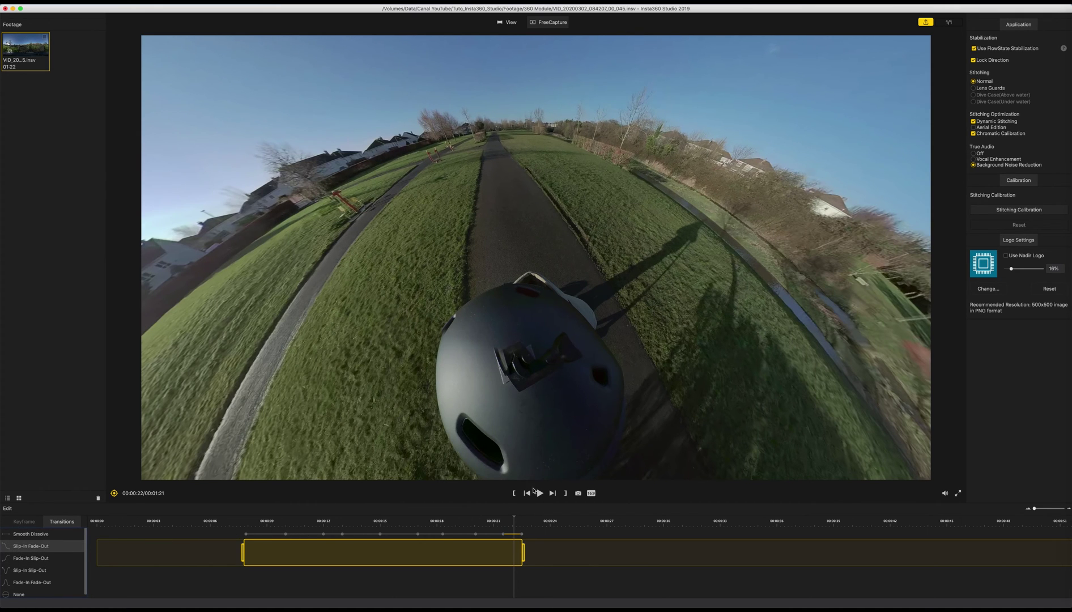
- Play back the trimmed section from its start to check all the transitions
{"action": "left_click", "coordinate": [527, 492]}
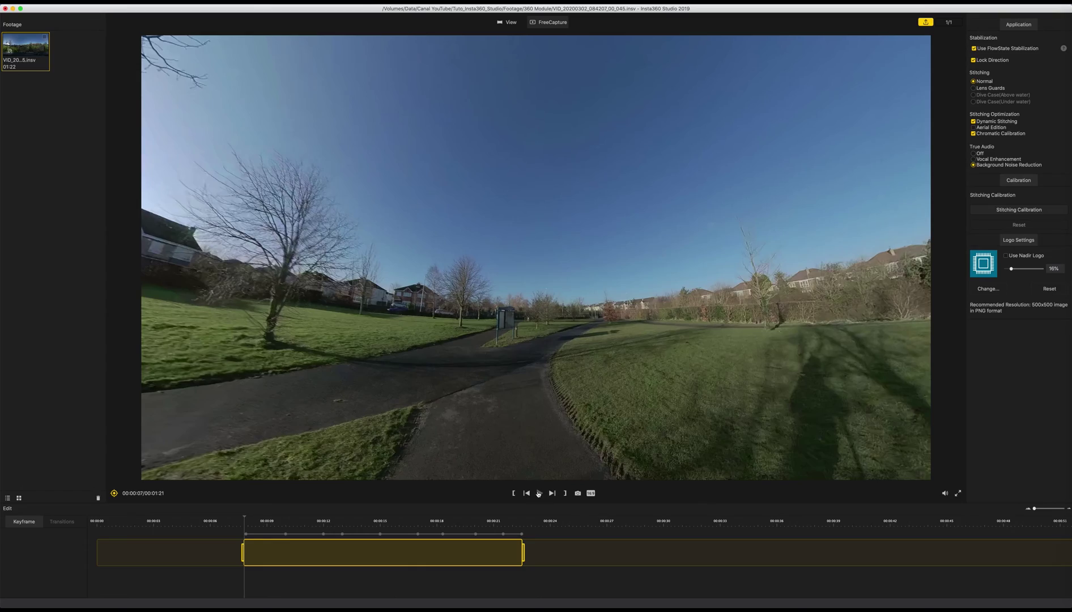
{"action": "left_click", "coordinate": [538, 492]}
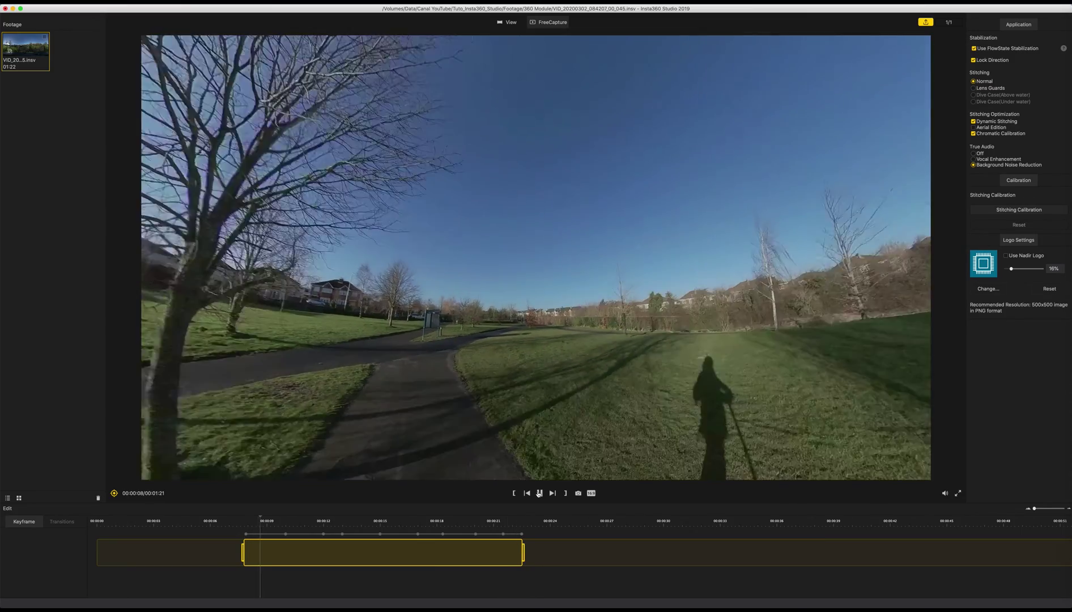
{"action": "left_click", "coordinate": [539, 492]}
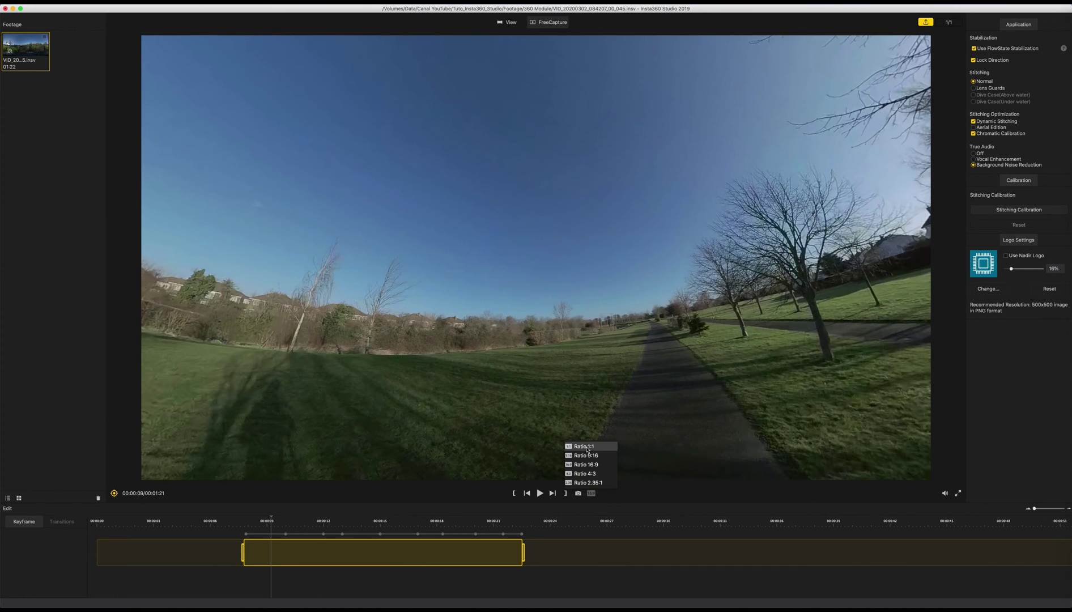
- Try the 1:1 and 9:16 aspect ratios, turning the 9:16 view to frame the path
{"action": "left_click", "coordinate": [584, 447]}
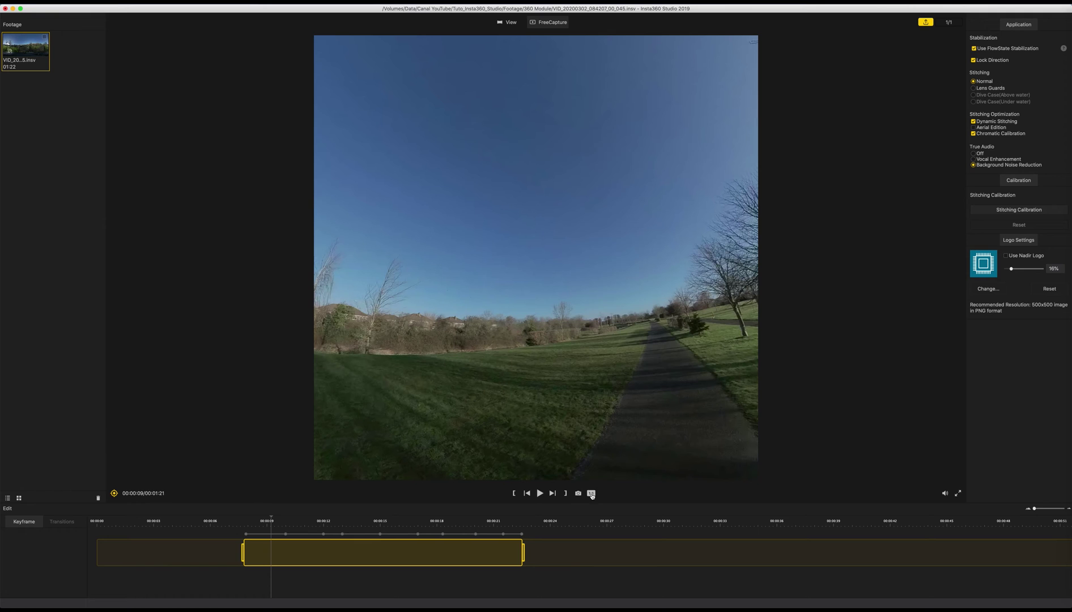
{"action": "left_click", "coordinate": [591, 494]}
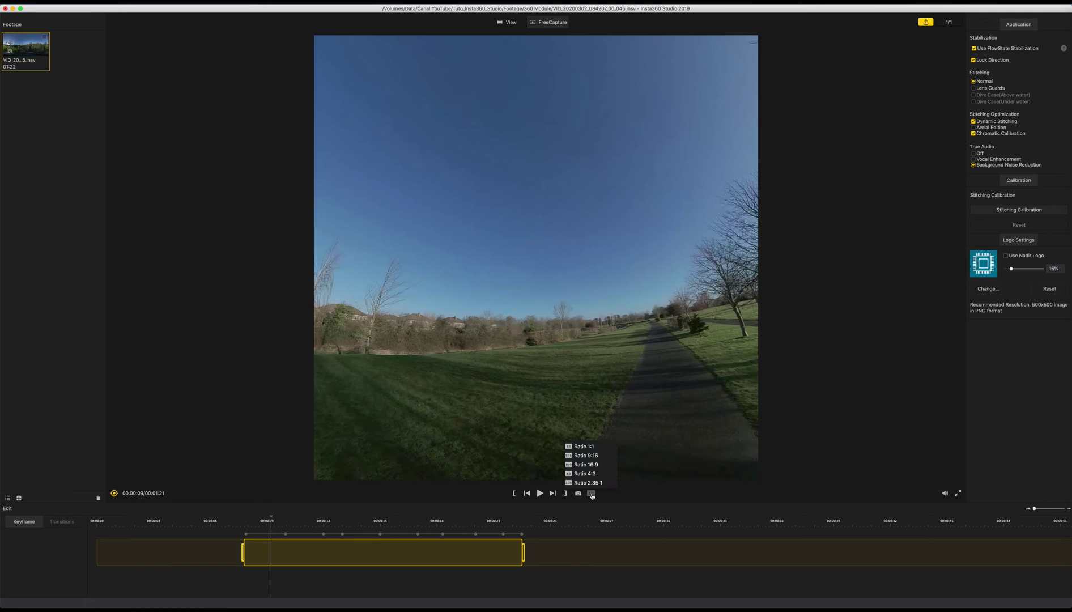
{"action": "left_click", "coordinate": [594, 457]}
{"action": "left_click_drag", "start_coordinate": [587, 432], "coordinate": [473, 413]}
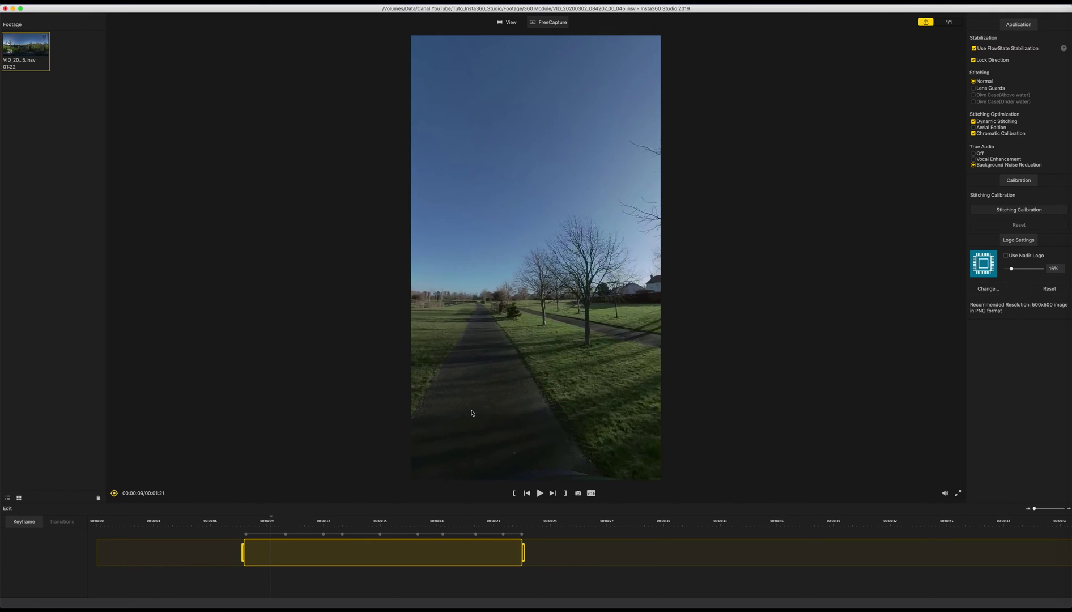
- Set the aspect ratio to 4:3 and turn the view so the path sits near the centre of the frame
{"action": "left_click", "coordinate": [591, 494]}
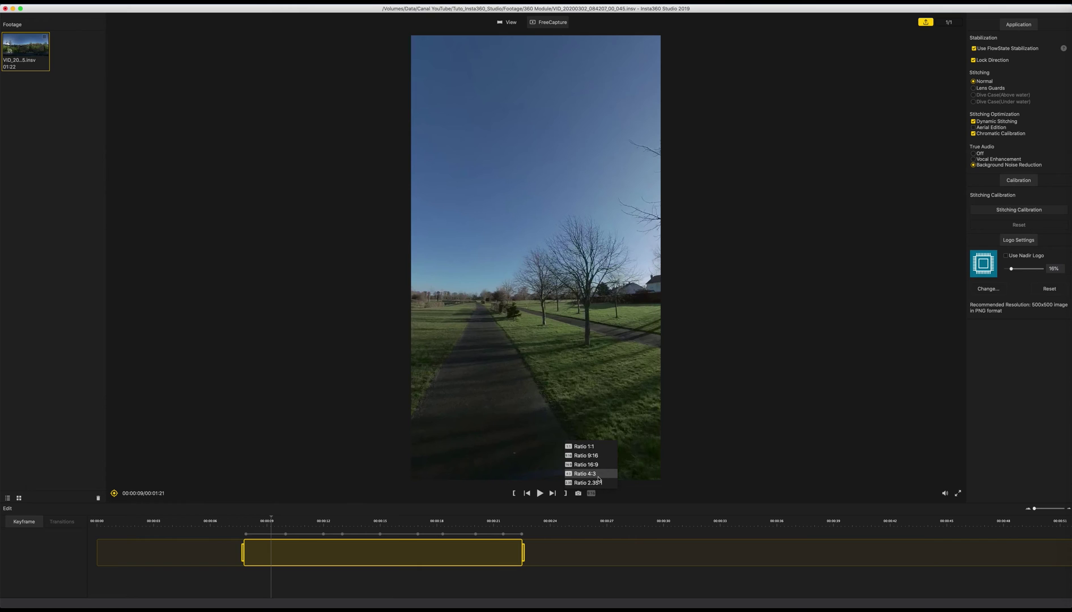
{"action": "left_click", "coordinate": [598, 476]}
{"action": "left_click_drag", "start_coordinate": [570, 430], "coordinate": [625, 437]}
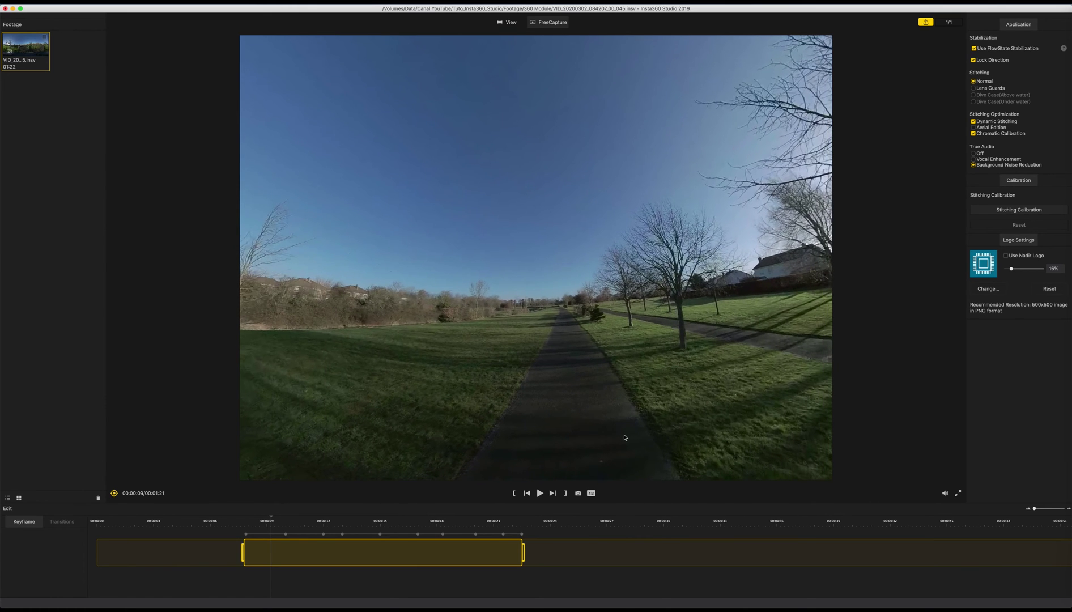
- Try the 2.35:1 aspect ratio and set the frame back to 16:9
{"action": "left_click", "coordinate": [591, 493]}
{"action": "left_click", "coordinate": [595, 483]}
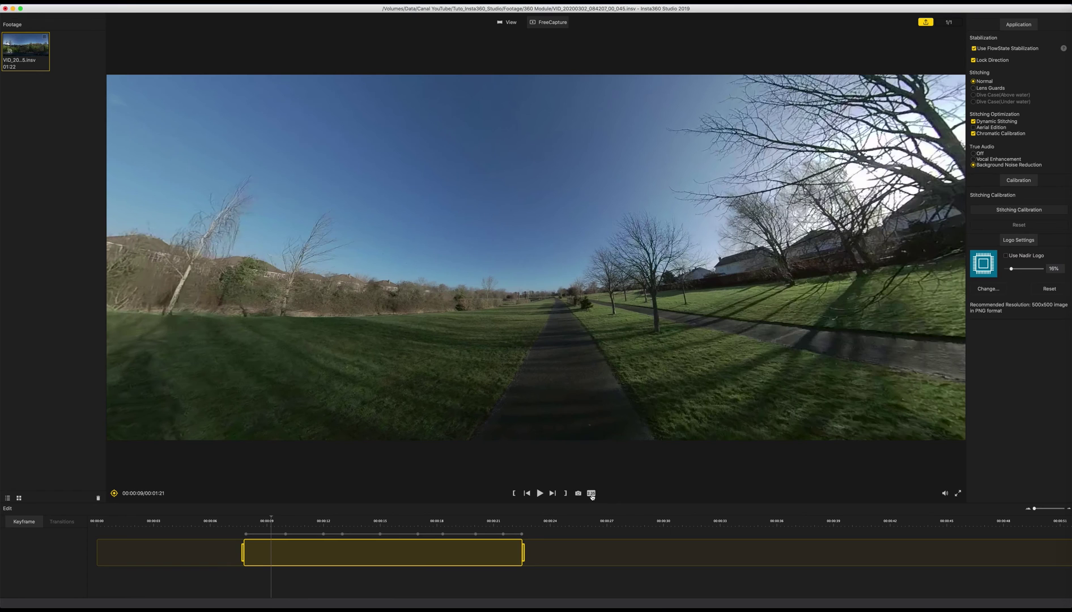
{"action": "left_click", "coordinate": [591, 493]}
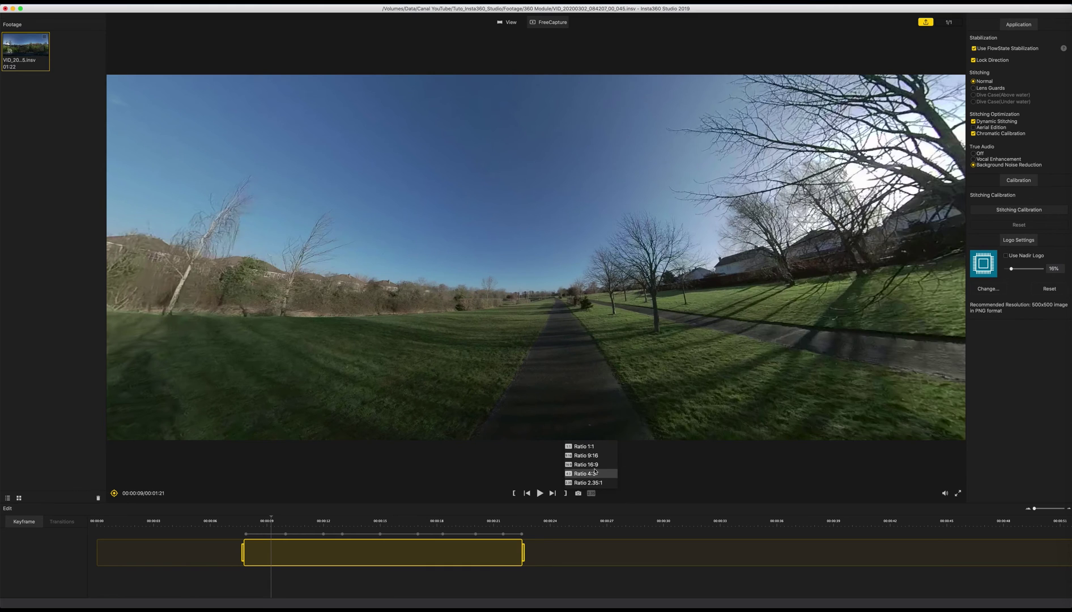
{"action": "left_click", "coordinate": [593, 465]}
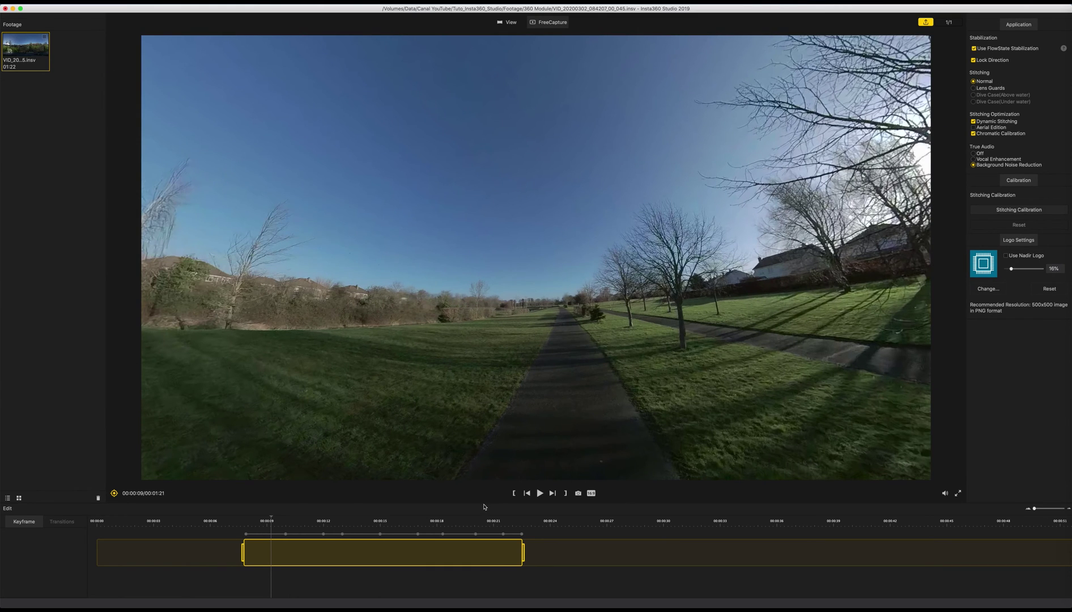
- Delete the last keyframe at the end of the trimmed section
{"action": "left_click", "coordinate": [465, 534]}
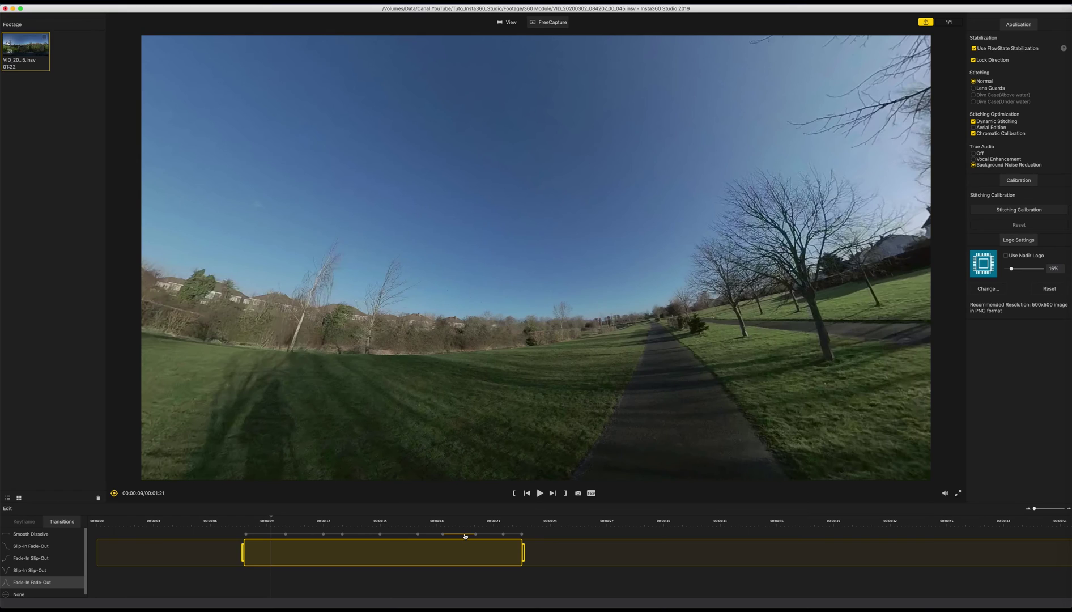
{"action": "left_click", "coordinate": [509, 536]}
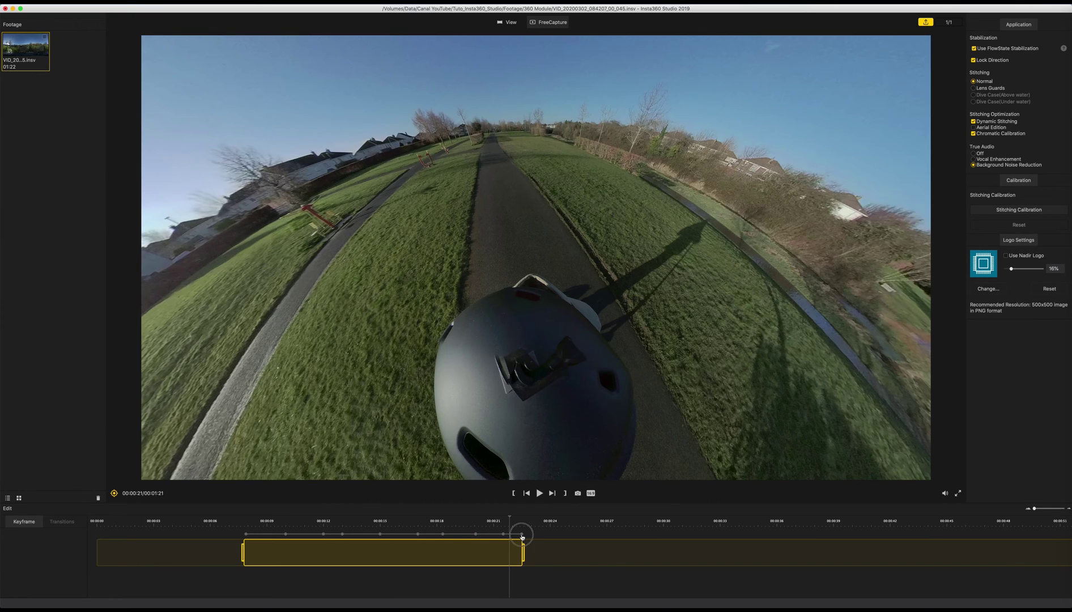
{"action": "left_click", "coordinate": [521, 535]}
{"action": "key", "text": "Delete"}
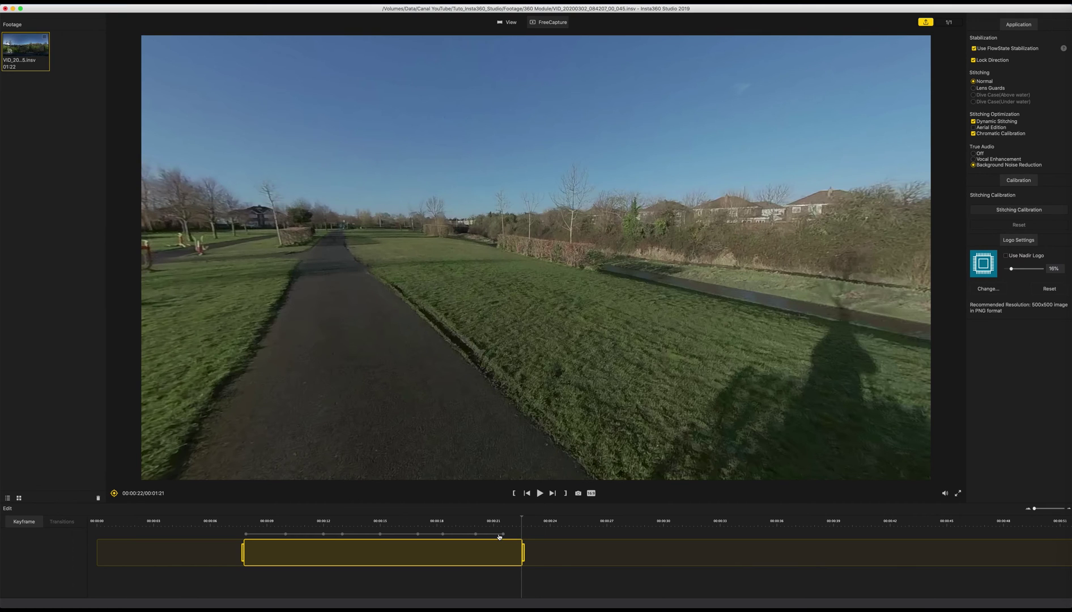
- Select the last remaining keyframes together, and check the transition between the 18-second and 20-second keyframes
{"action": "left_click", "coordinate": [503, 534]}
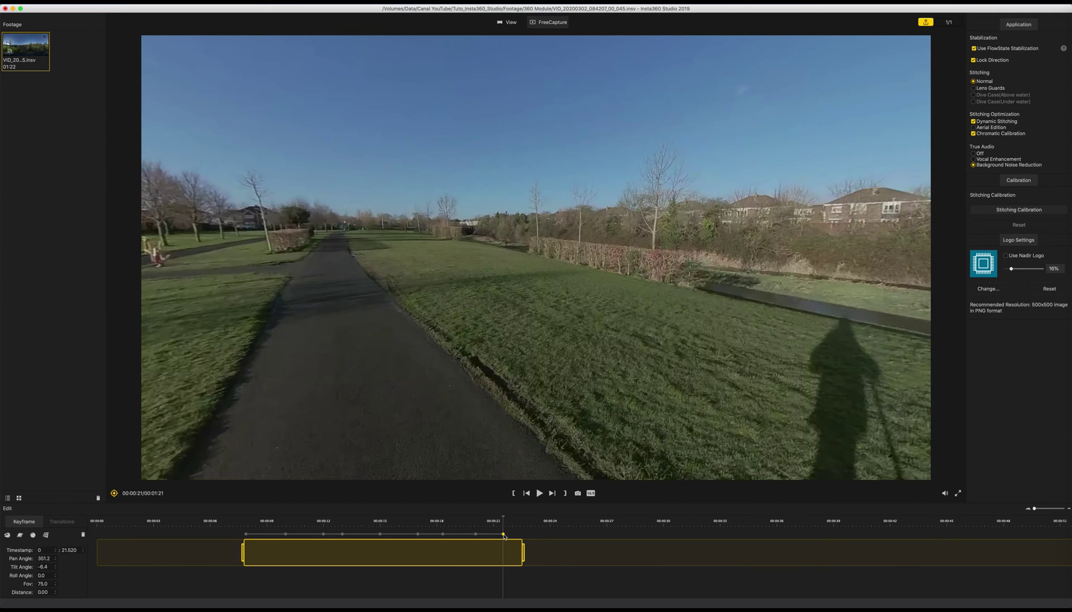
{"action": "left_click", "coordinate": [475, 534]}
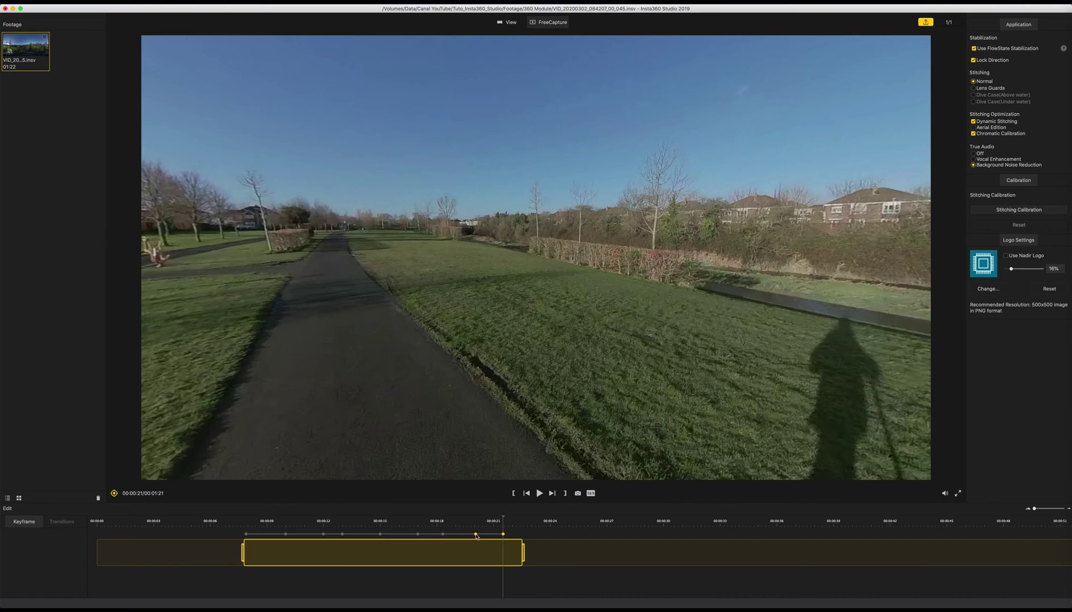
{"action": "left_click", "coordinate": [443, 534]}
{"action": "left_click", "coordinate": [451, 537]}
{"action": "left_click", "coordinate": [460, 537]}
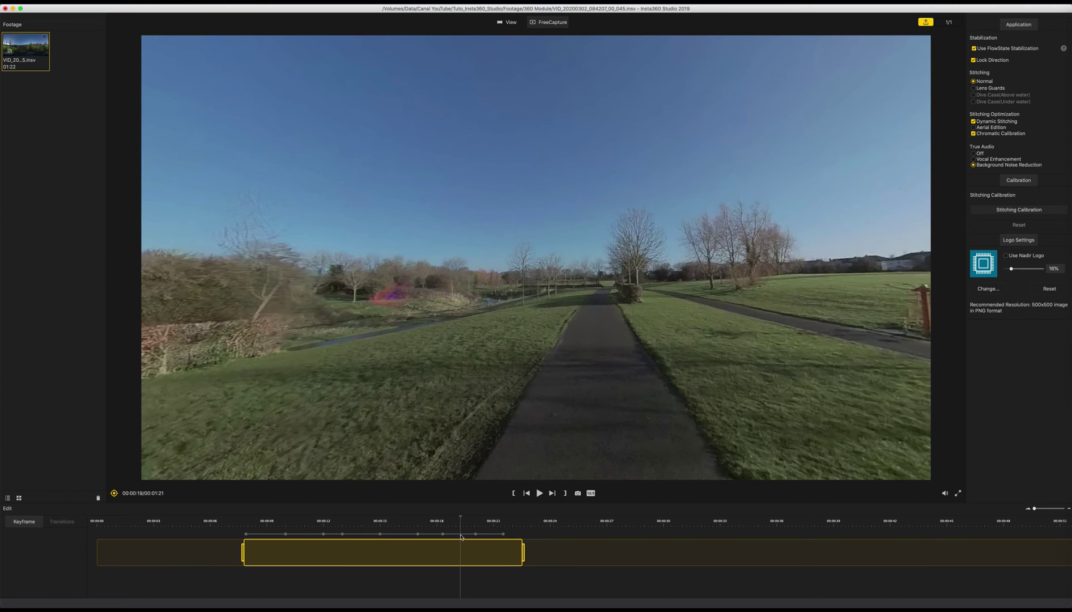
{"action": "left_click", "coordinate": [468, 535]}
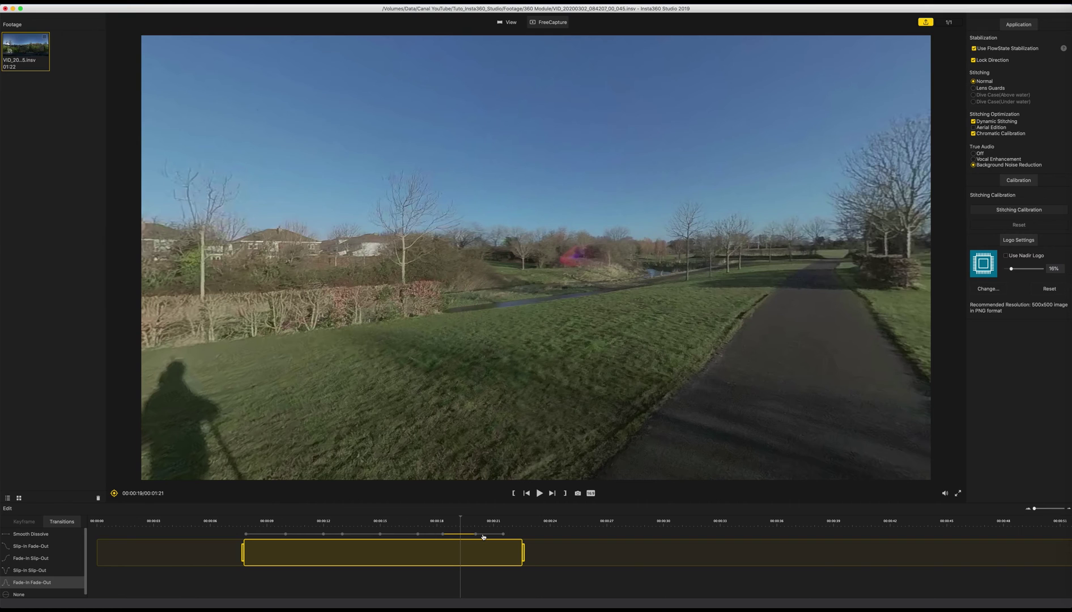
- Add a keyframe at 22 seconds, at the end of the trimmed section, and select the transition leading into it
{"action": "left_click", "coordinate": [434, 536]}
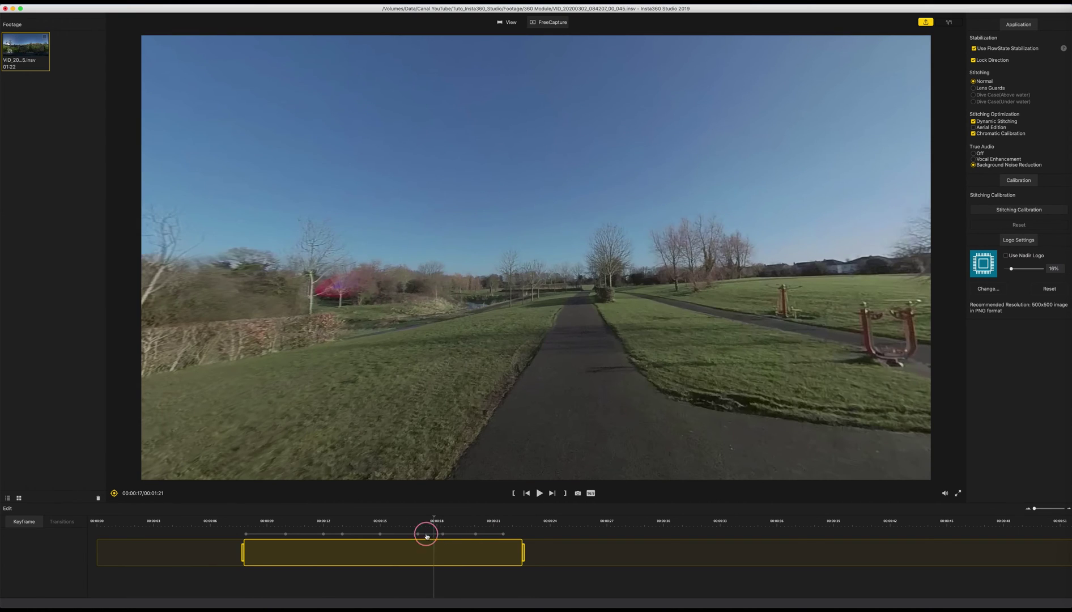
{"action": "left_click", "coordinate": [482, 535]}
{"action": "left_click", "coordinate": [509, 536]}
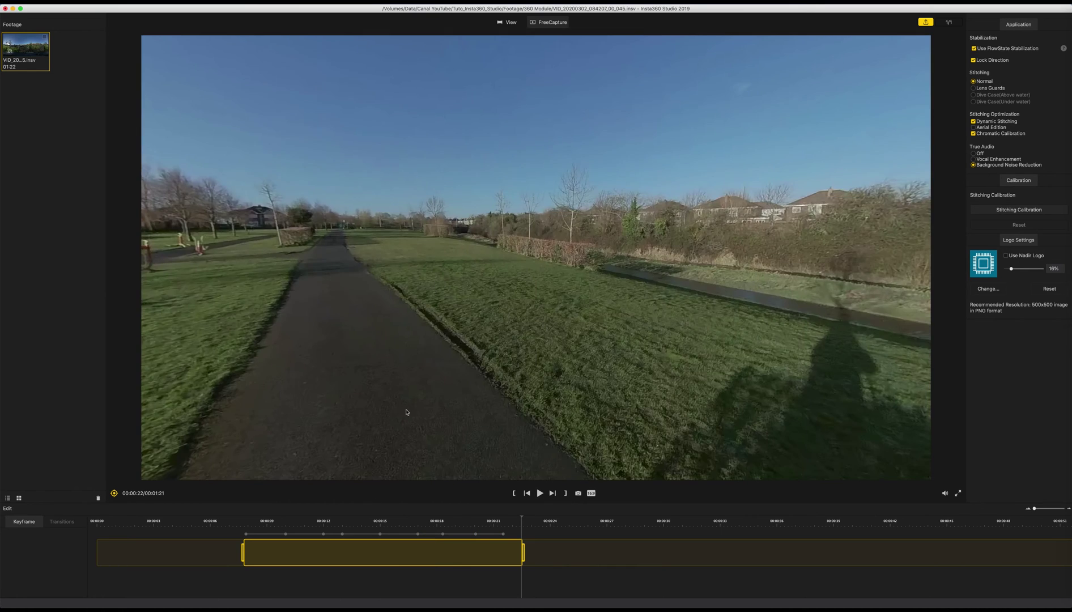
{"action": "left_click", "coordinate": [514, 535]}
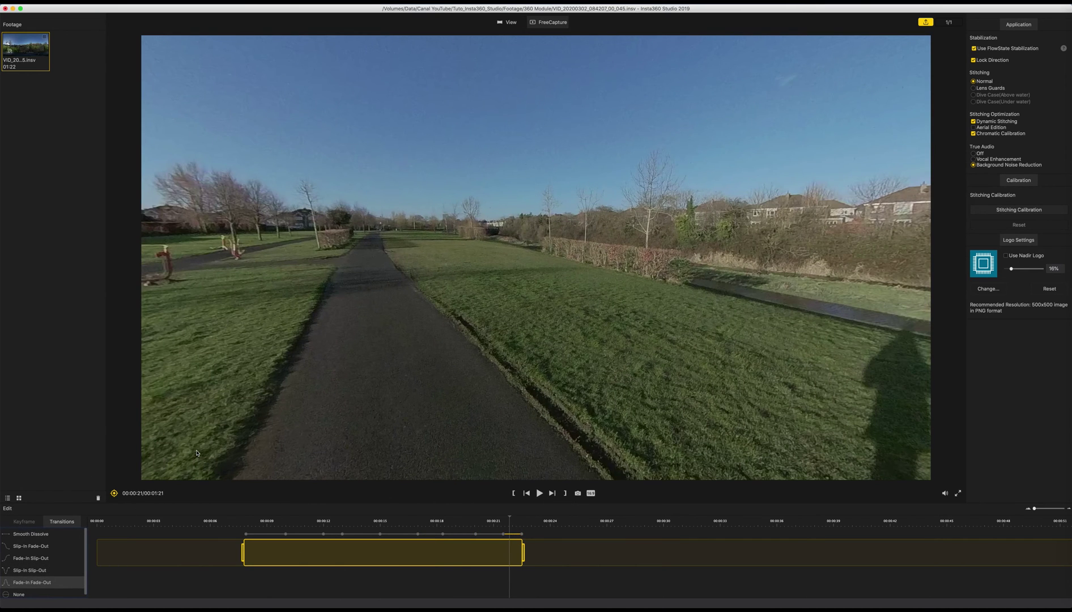
- Open the video export settings for a 1920 x 1080 video and set H.265 encoding with a 200 Mbps bitrate
{"action": "left_click", "coordinate": [921, 24]}
{"action": "left_click", "coordinate": [588, 329]}
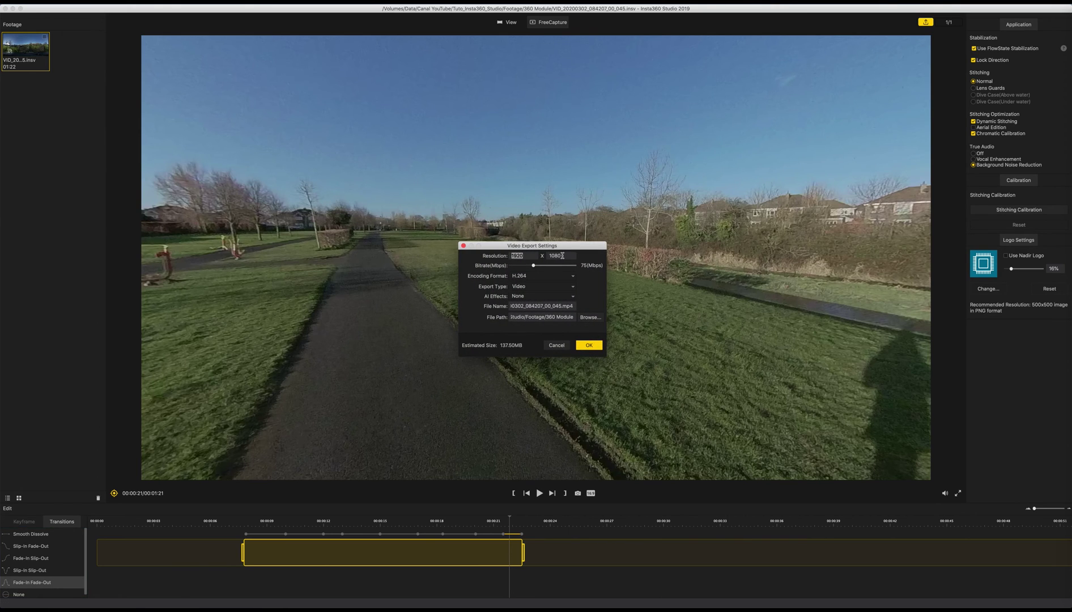
{"action": "mouse_move", "coordinate": [561, 256]}
{"action": "left_mouse_down"}
{"action": "mouse_move", "coordinate": [544, 255]}
{"action": "mouse_move", "coordinate": [575, 267]}
{"action": "left_mouse_up"}
{"action": "left_click", "coordinate": [575, 278]}
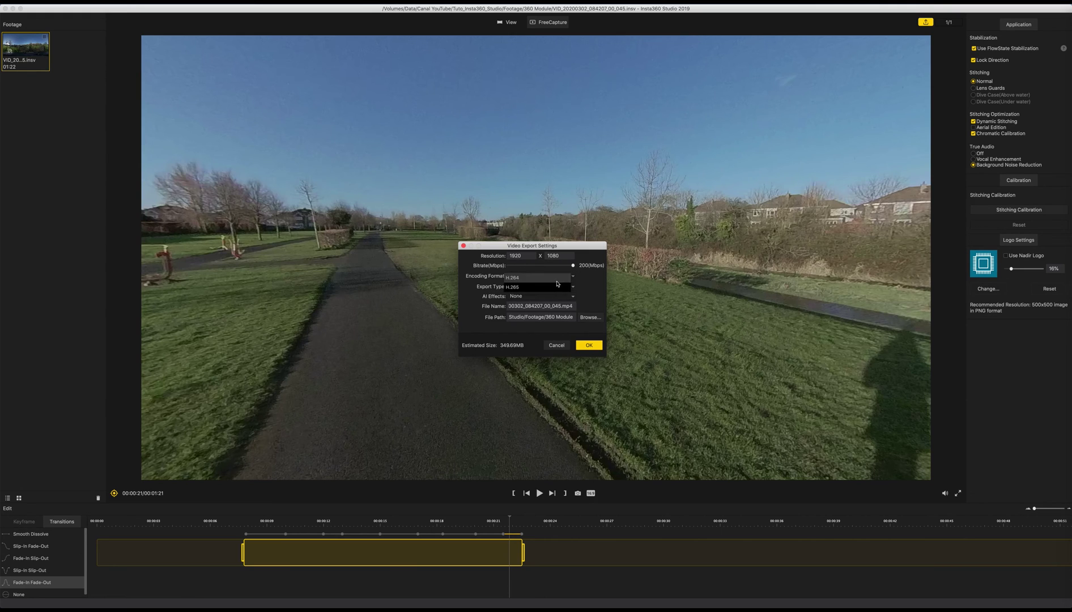
{"action": "left_click", "coordinate": [541, 271]}
{"action": "left_click_drag", "start_coordinate": [531, 268], "coordinate": [575, 267]}
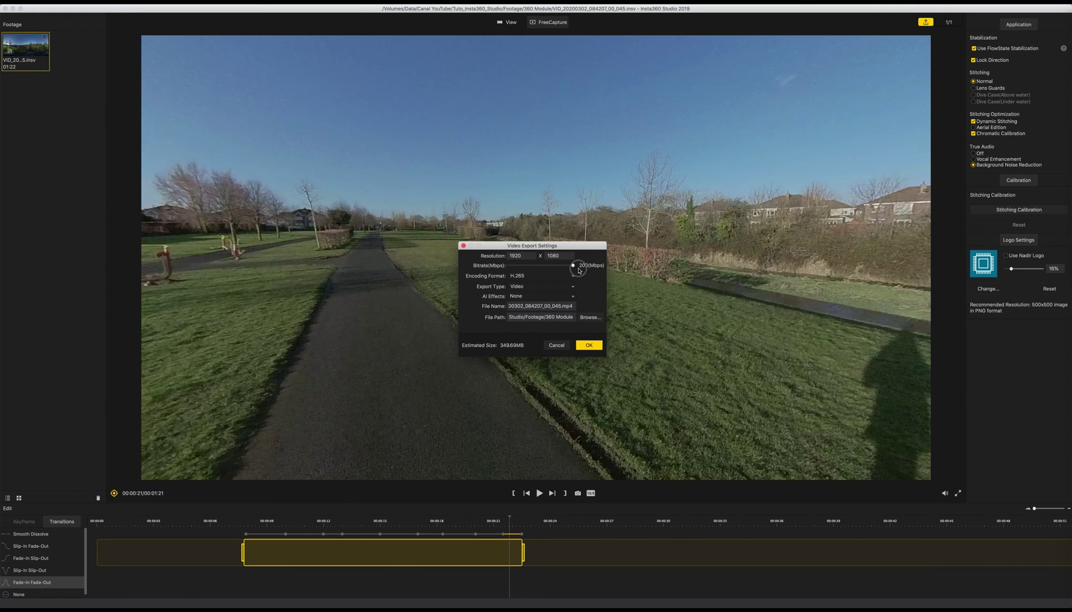
- Export the reframed clip under the file name Flat_Video and open the finished file from its folder
{"action": "left_click", "coordinate": [572, 298]}
{"action": "left_click", "coordinate": [588, 304]}
{"action": "left_click_drag", "start_coordinate": [560, 306], "coordinate": [500, 306]}
{"action": "type", "text": "Flat_Video"}
{"action": "left_click", "coordinate": [589, 346]}
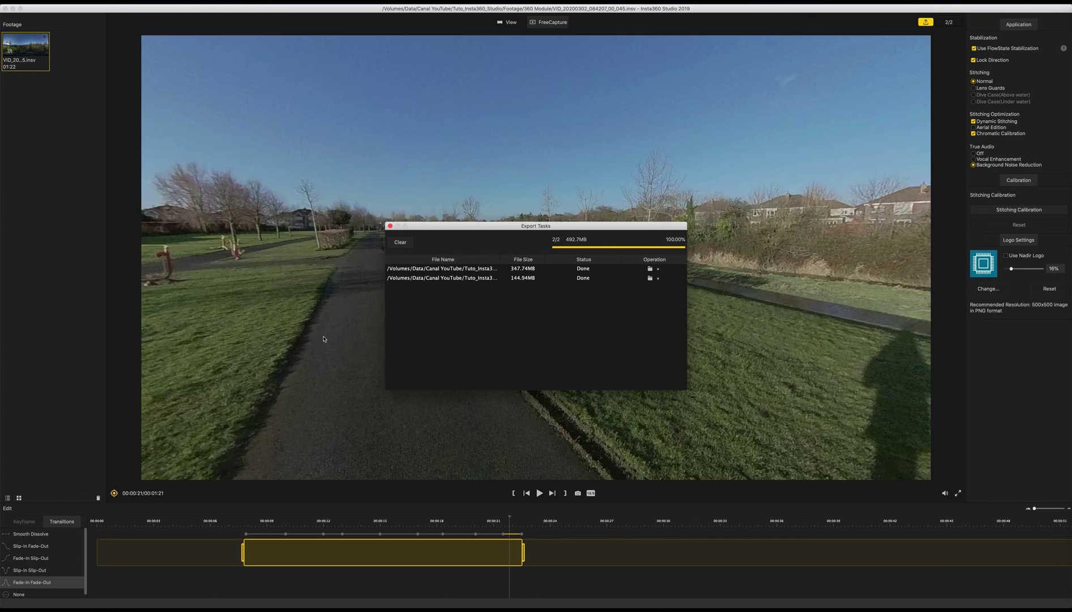
{"action": "left_click", "coordinate": [650, 278]}
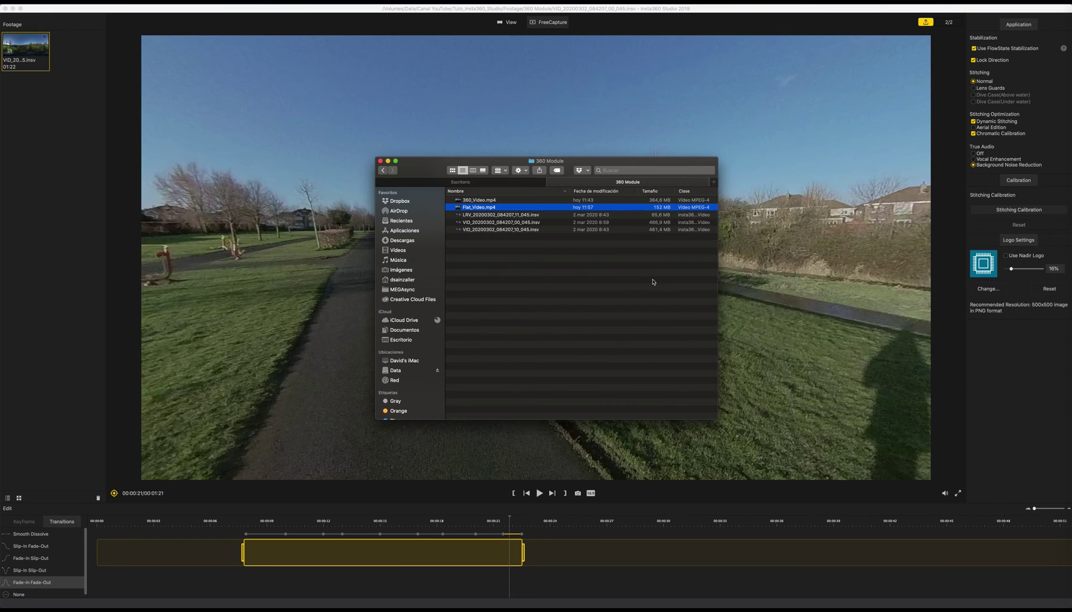
{"action": "double_click", "coordinate": [483, 208]}
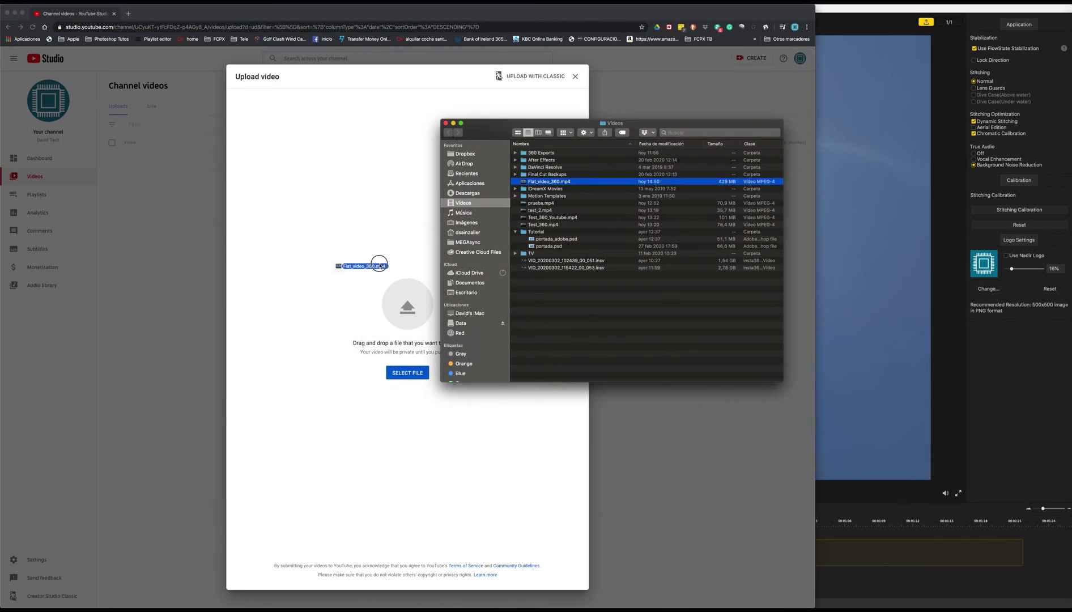
- Upload Flat_video_360.mp4 in YouTube Studio, save it with Private visibility and close the upload notice
{"action": "left_click_drag", "start_coordinate": [380, 265], "coordinate": [413, 312]}
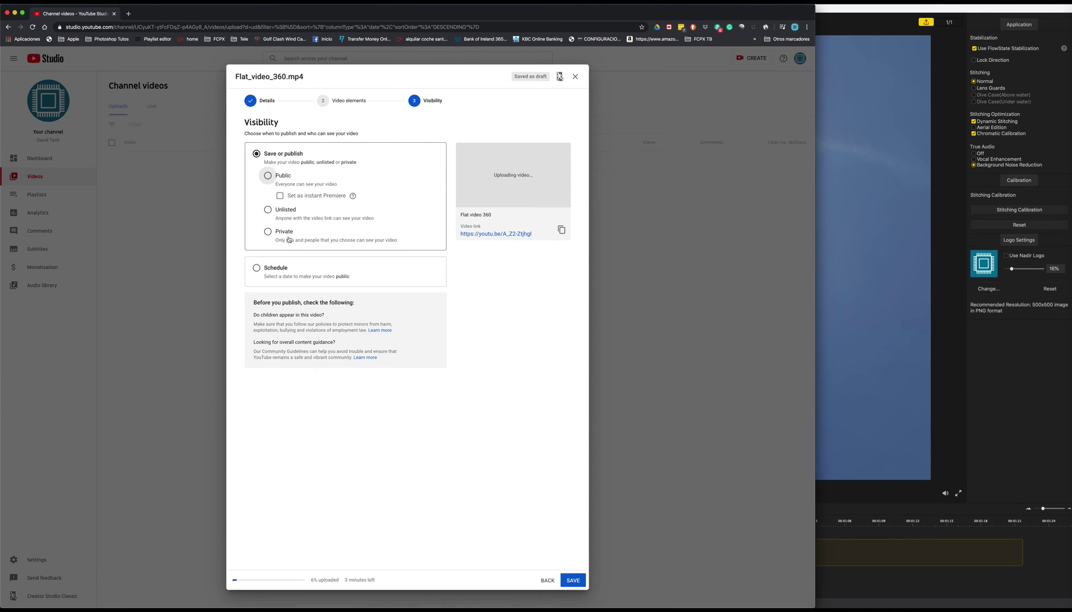
{"action": "left_click", "coordinate": [288, 239]}
{"action": "left_click", "coordinate": [573, 579]}
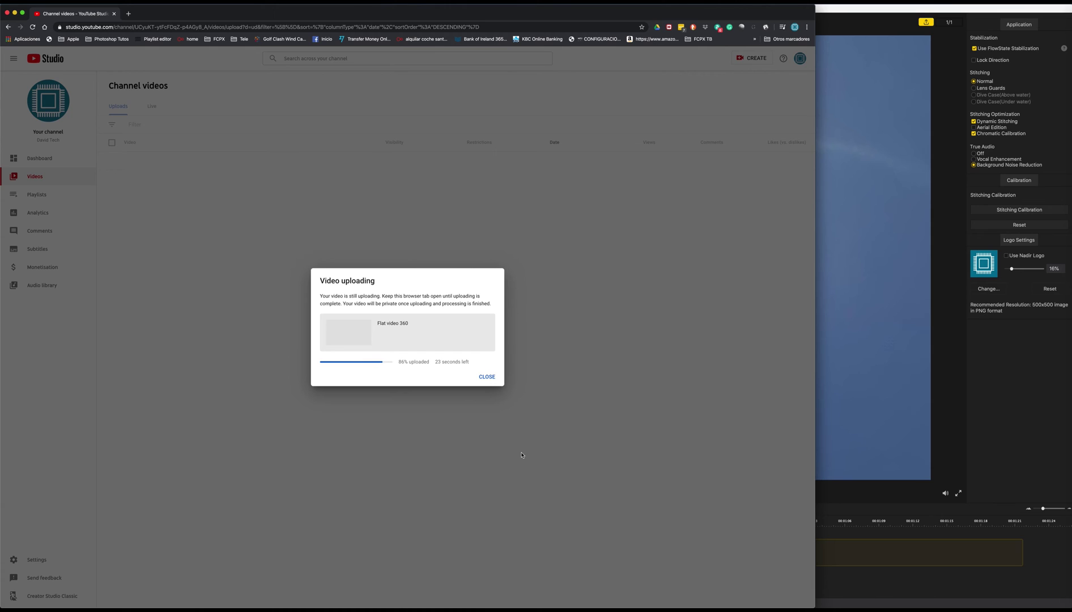
{"action": "left_click", "coordinate": [488, 376]}
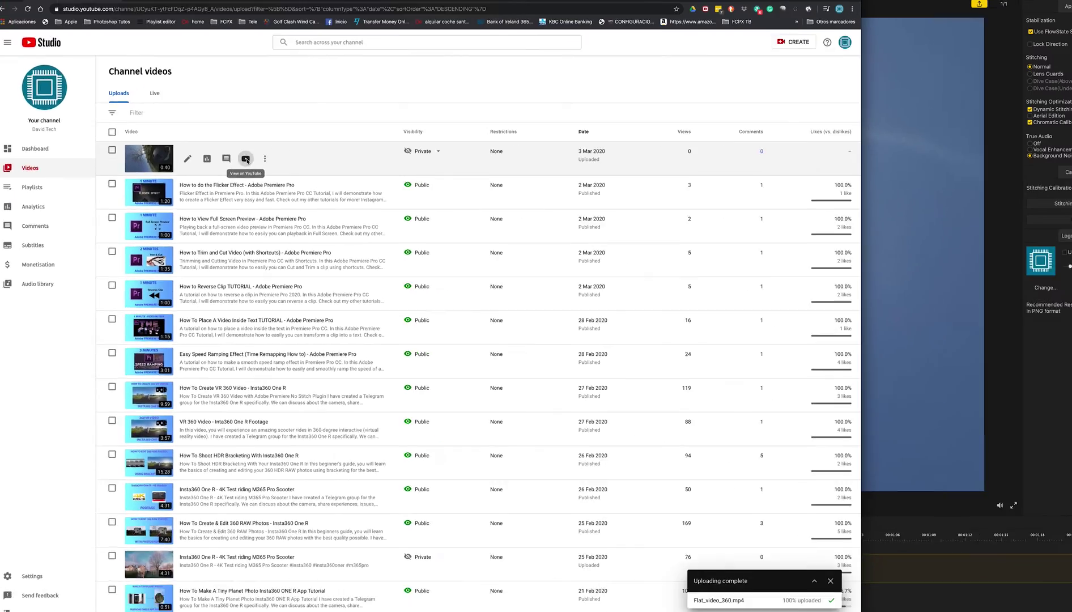
- Open the uploaded video on YouTube and set the playback quality to 1080p
{"action": "left_click", "coordinate": [337, 60]}
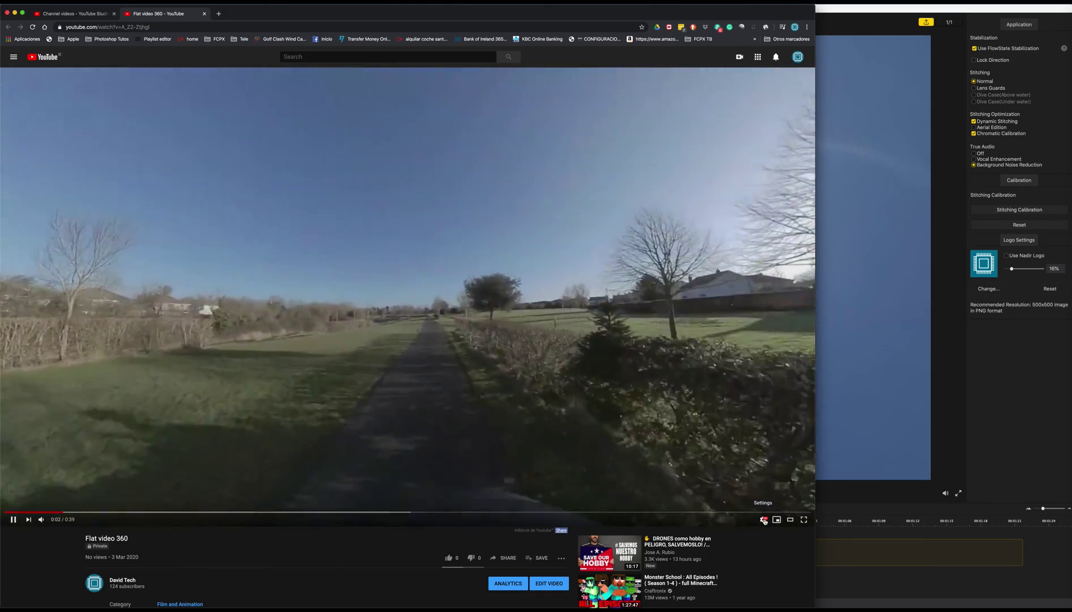
{"action": "left_click", "coordinate": [763, 520]}
{"action": "left_click", "coordinate": [748, 499]}
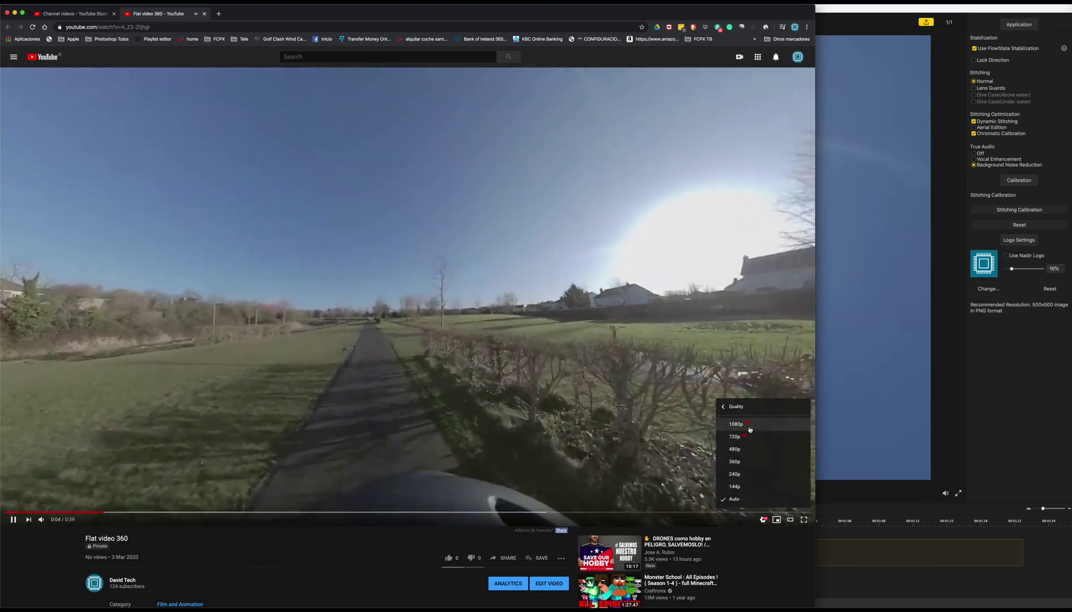
{"action": "left_click", "coordinate": [750, 429]}
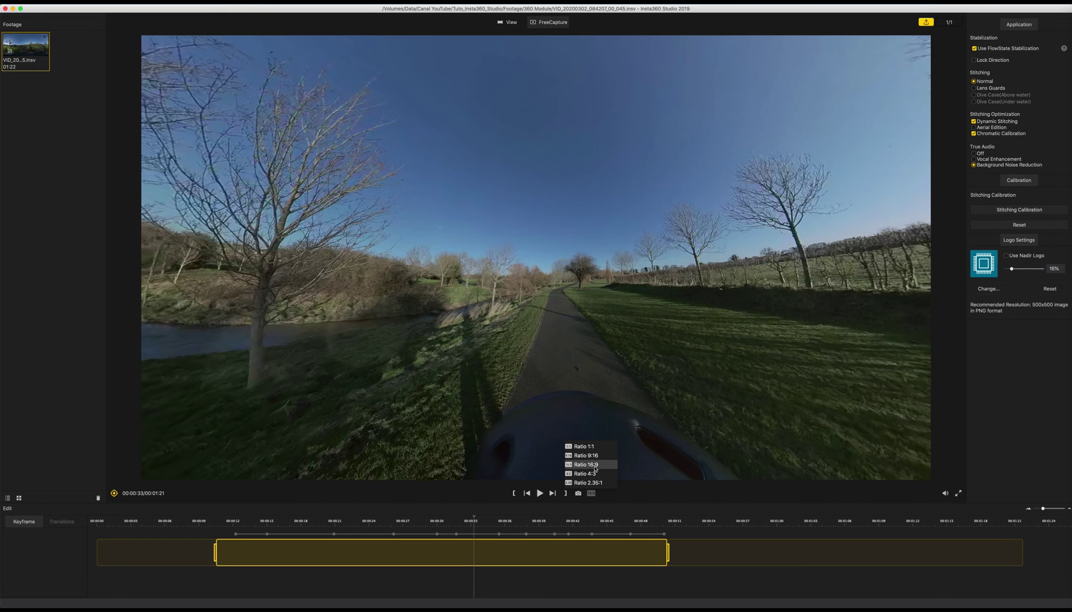
- Back in Insta360 Studio, try the 1:1 and 9:16 aspect ratios, playing the clip briefly in between
{"action": "left_click", "coordinate": [592, 447]}
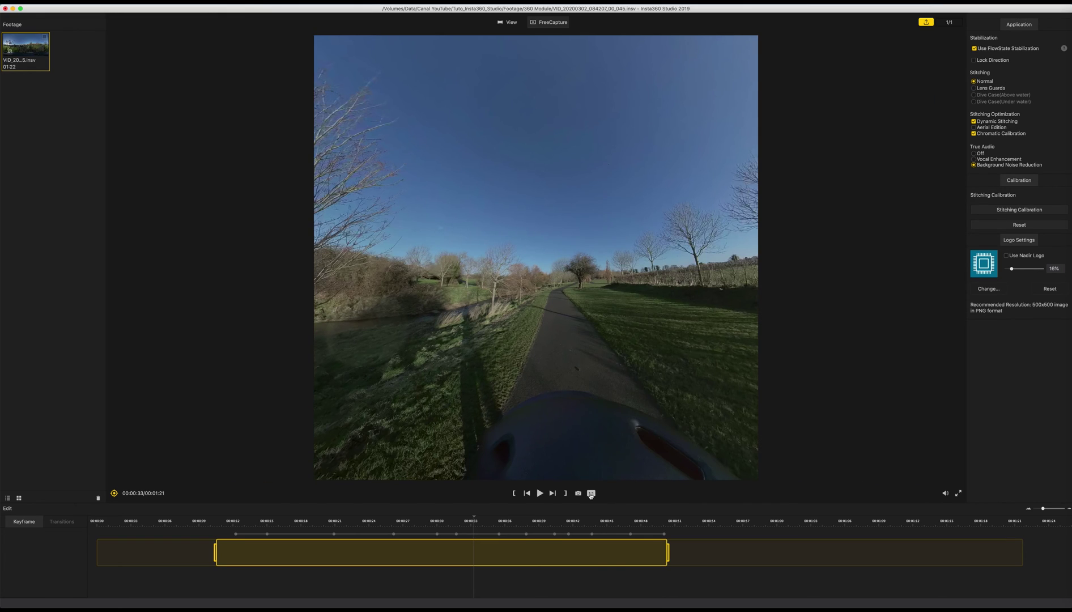
{"action": "left_click", "coordinate": [540, 494]}
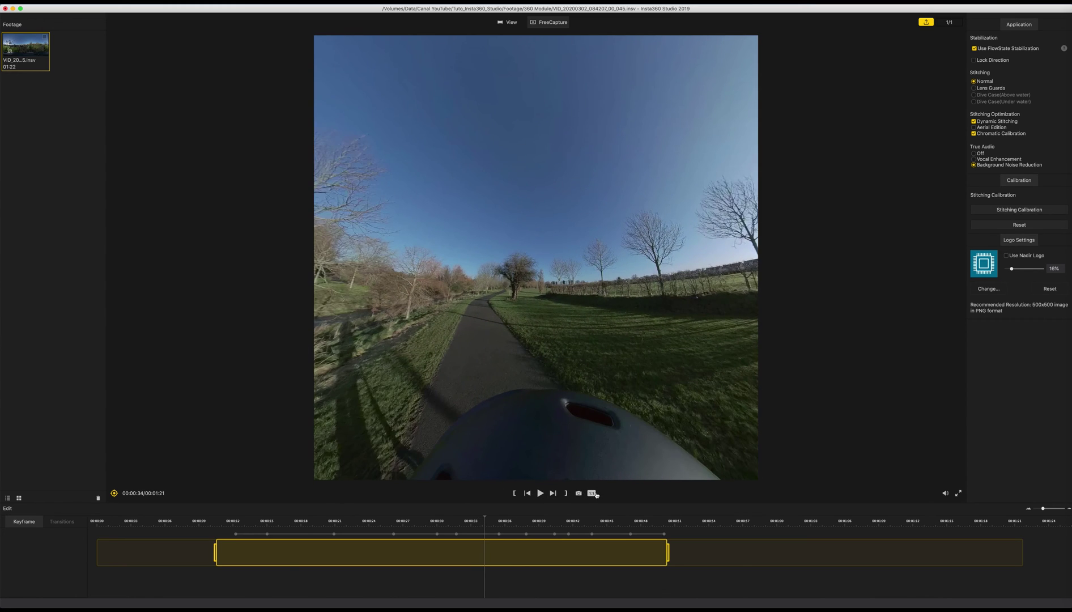
{"action": "left_click", "coordinate": [592, 494]}
{"action": "left_click", "coordinate": [589, 456]}
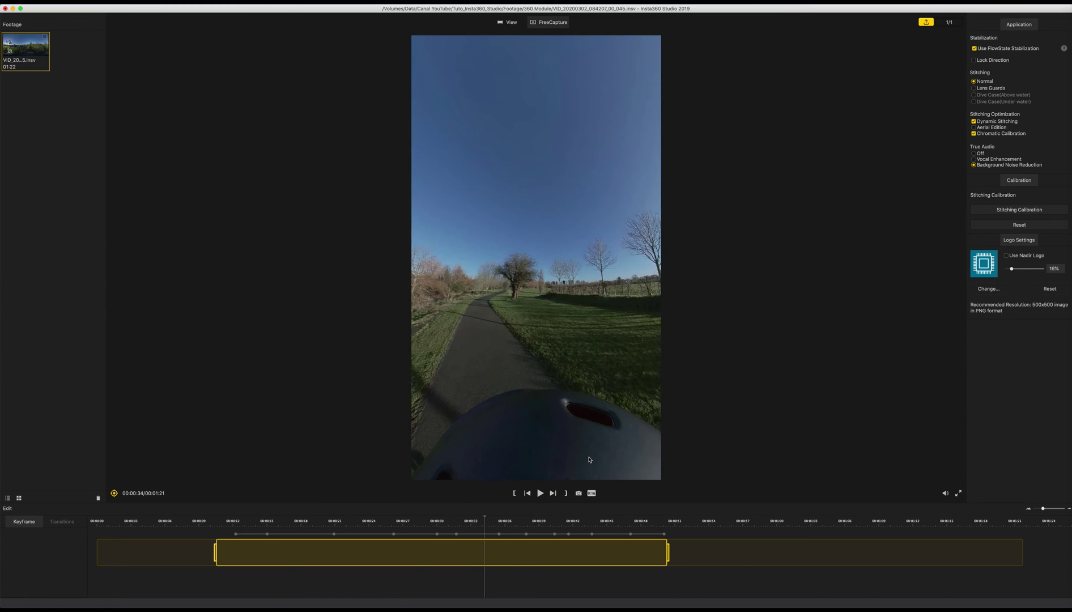
- Try the 4:3 and 2.35:1 aspect ratios on the clip
{"action": "left_click", "coordinate": [592, 493]}
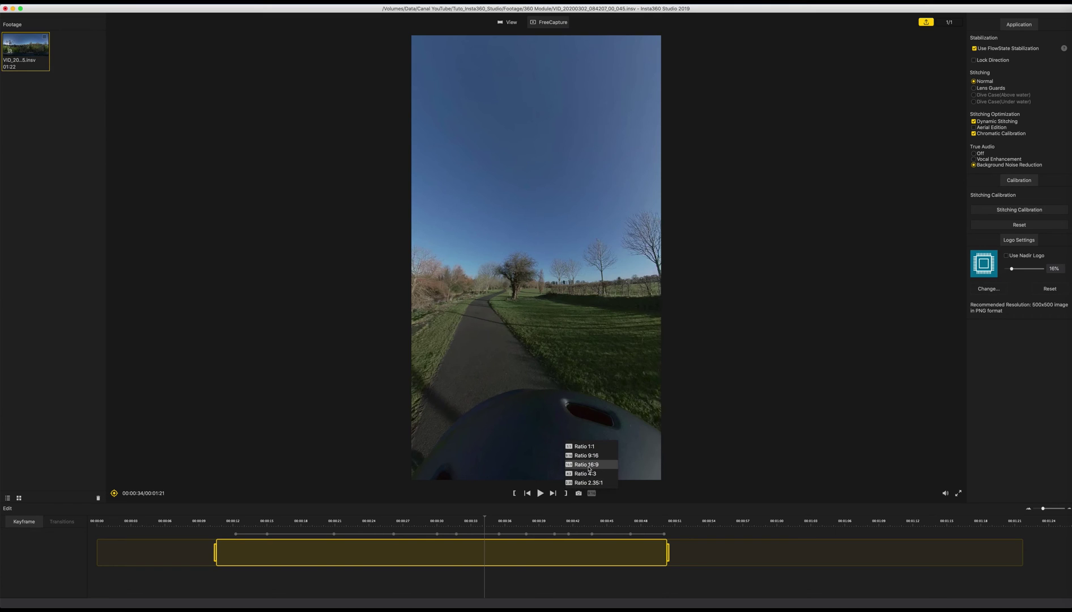
{"action": "left_click", "coordinate": [586, 474]}
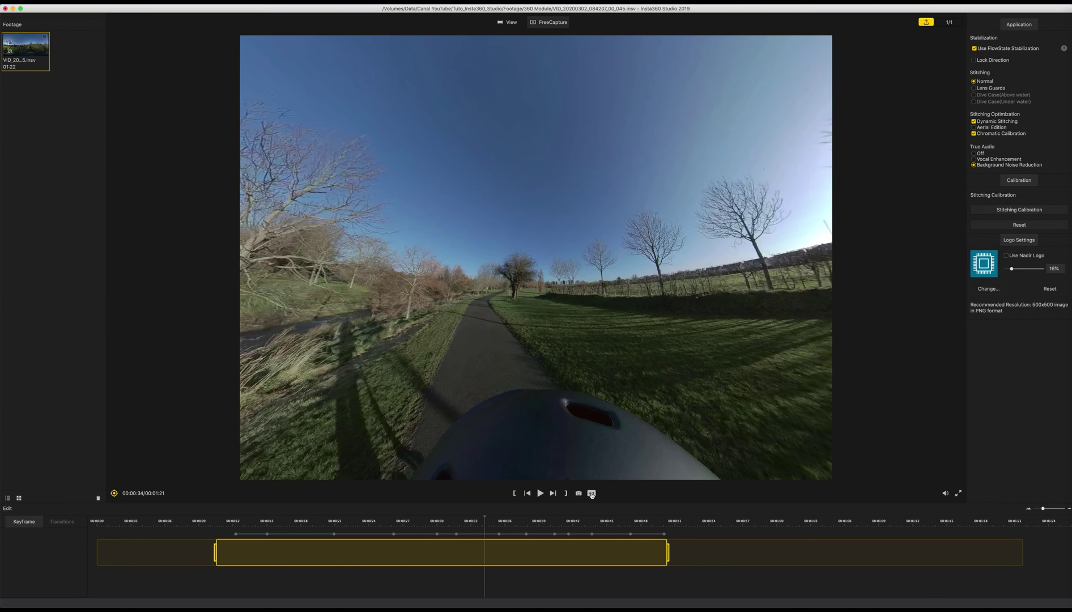
{"action": "left_click", "coordinate": [591, 493]}
{"action": "left_click", "coordinate": [590, 485]}
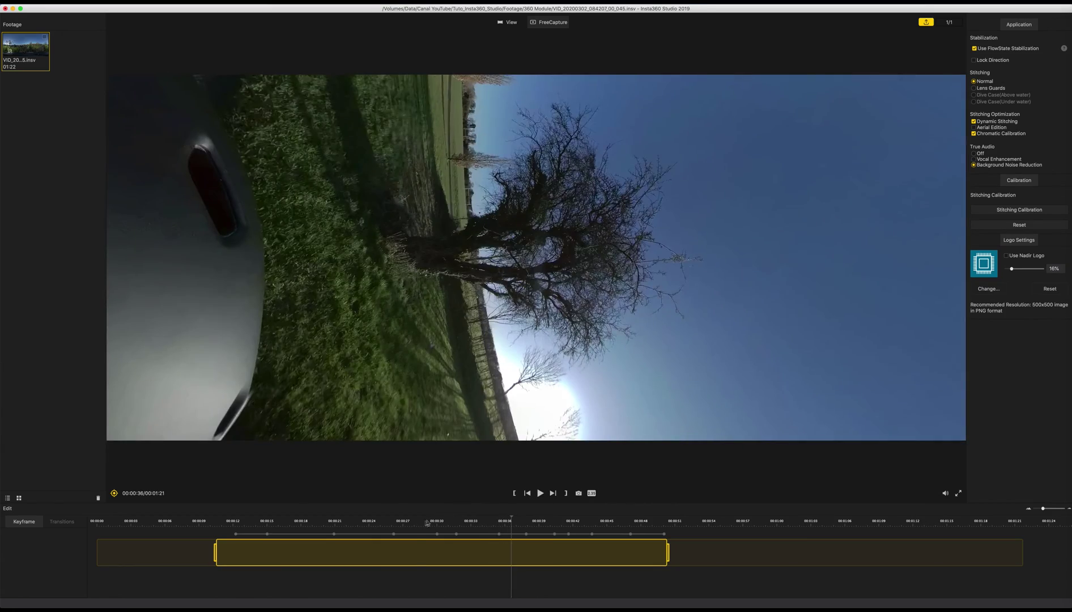
- Set the aspect ratio to 1:1 at the 22-second tiny-planet shot and turn the view to rotate the planet
{"action": "left_click", "coordinate": [417, 523]}
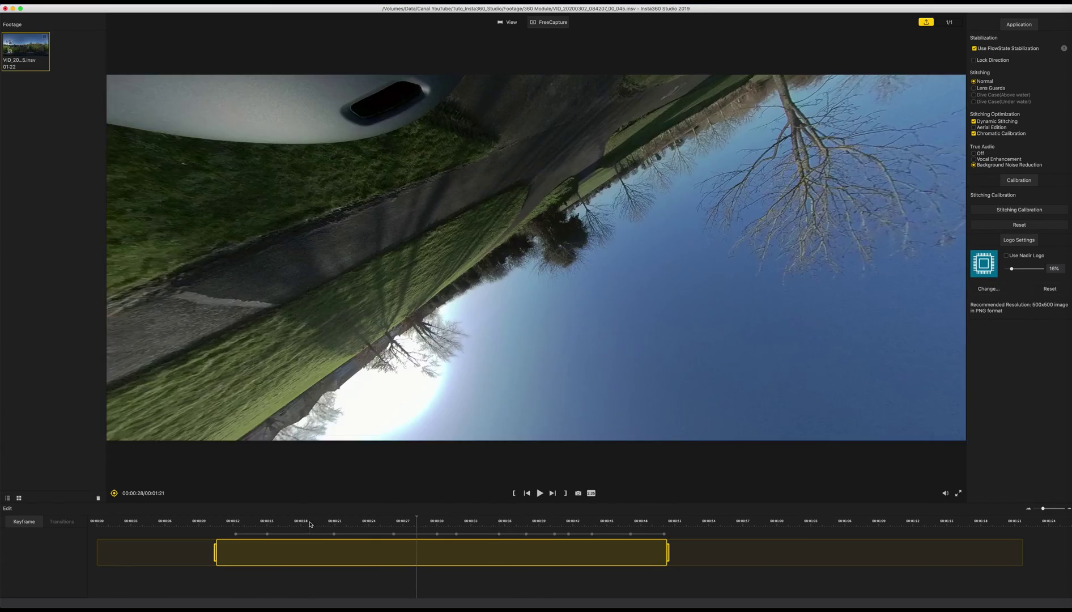
{"action": "left_click", "coordinate": [349, 523]}
{"action": "left_click", "coordinate": [591, 494]}
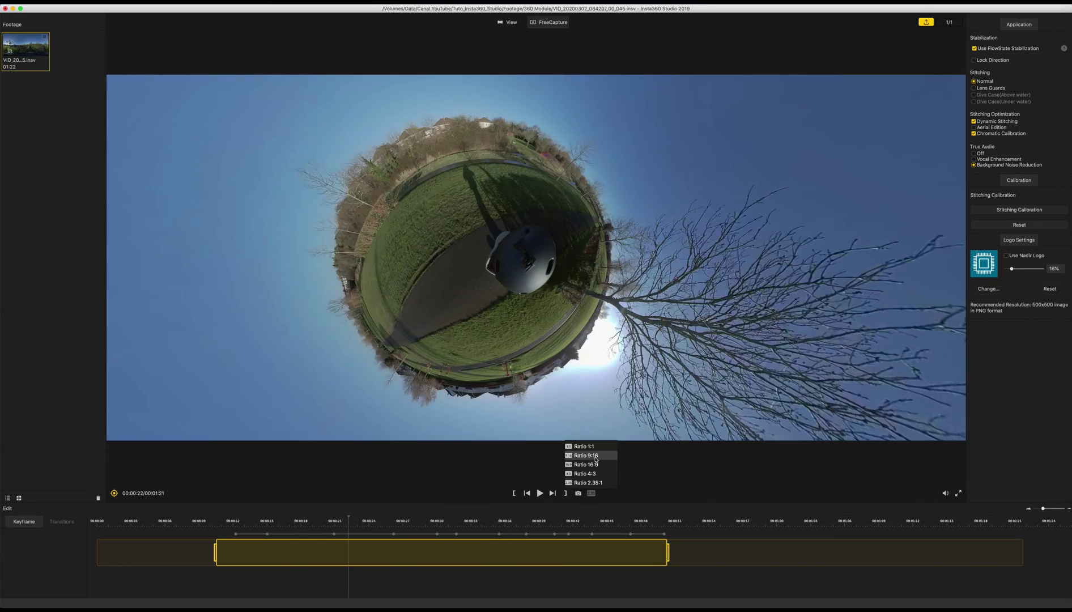
{"action": "left_click", "coordinate": [584, 446]}
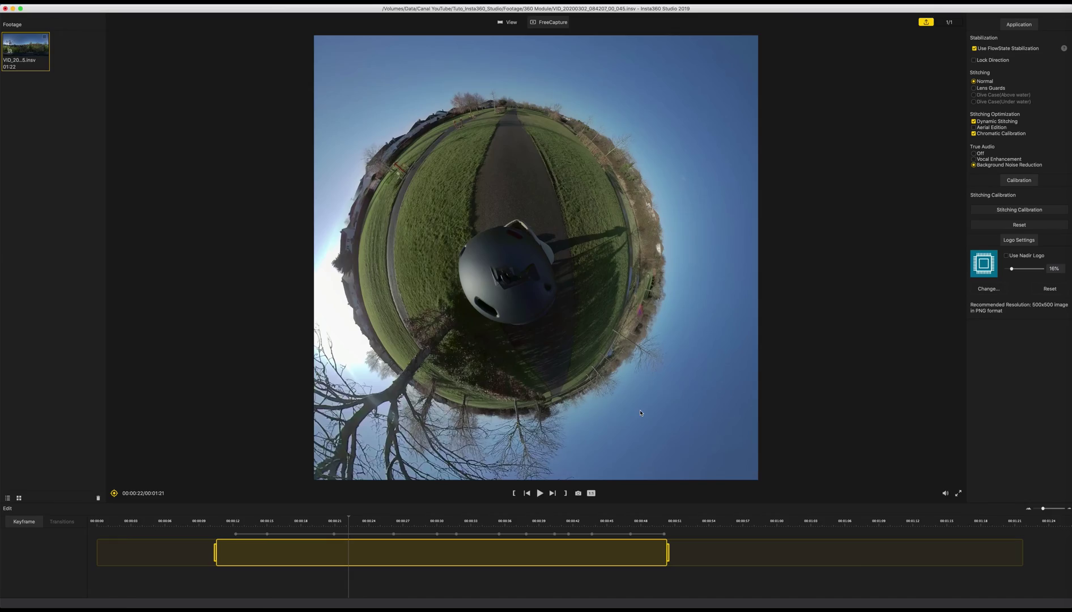
{"action": "left_click_drag", "start_coordinate": [640, 412], "coordinate": [585, 403]}
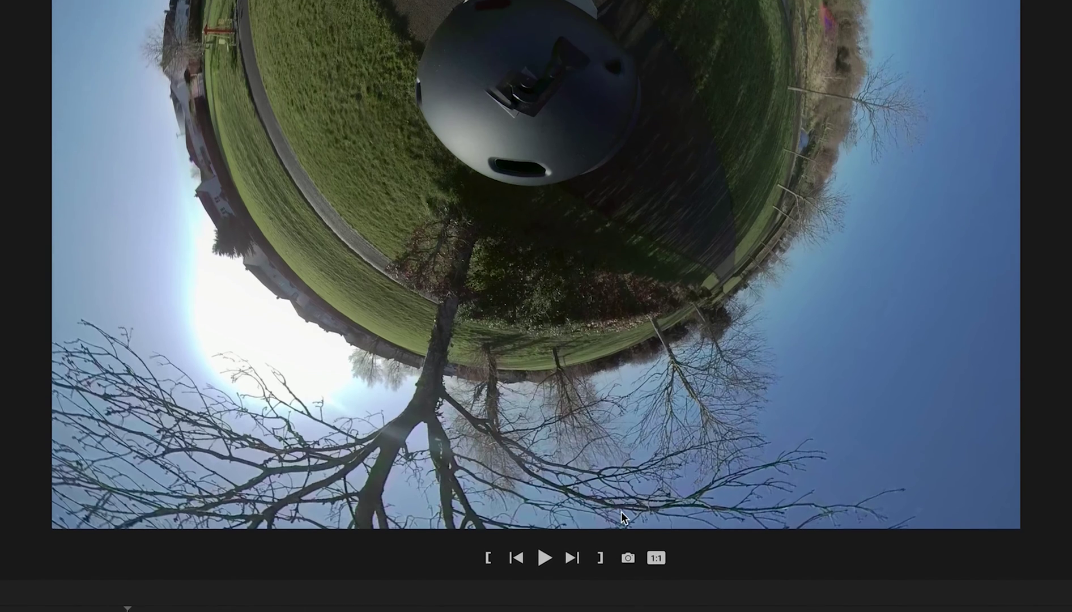
- Capture a screenshot of the tiny-planet view and save it as Tiny_Planet in the 360 Module folder
{"action": "left_click", "coordinate": [627, 558]}
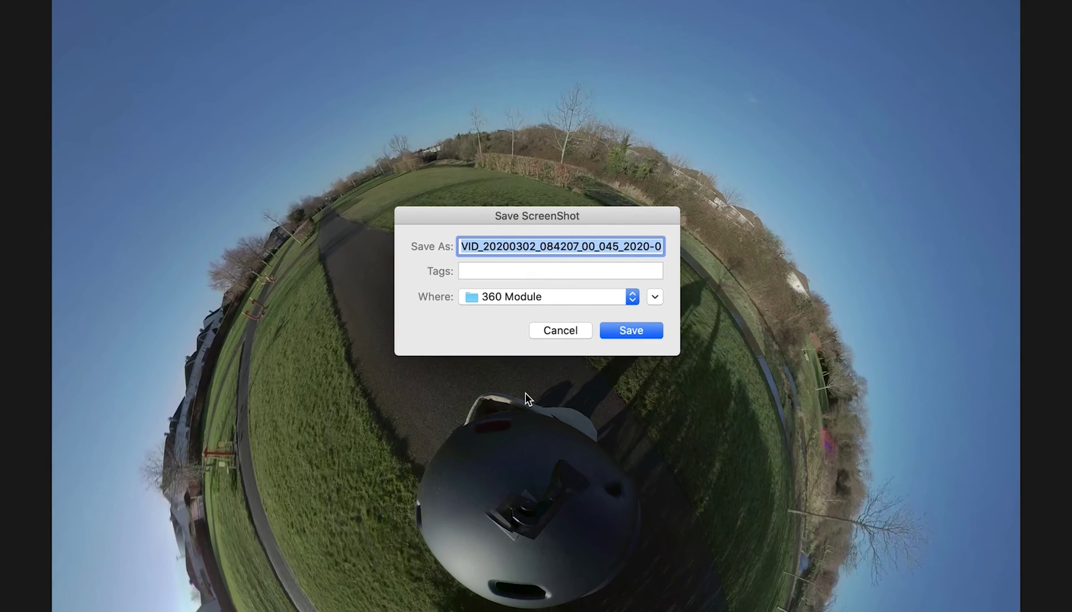
{"action": "type", "text": "Tiny"}
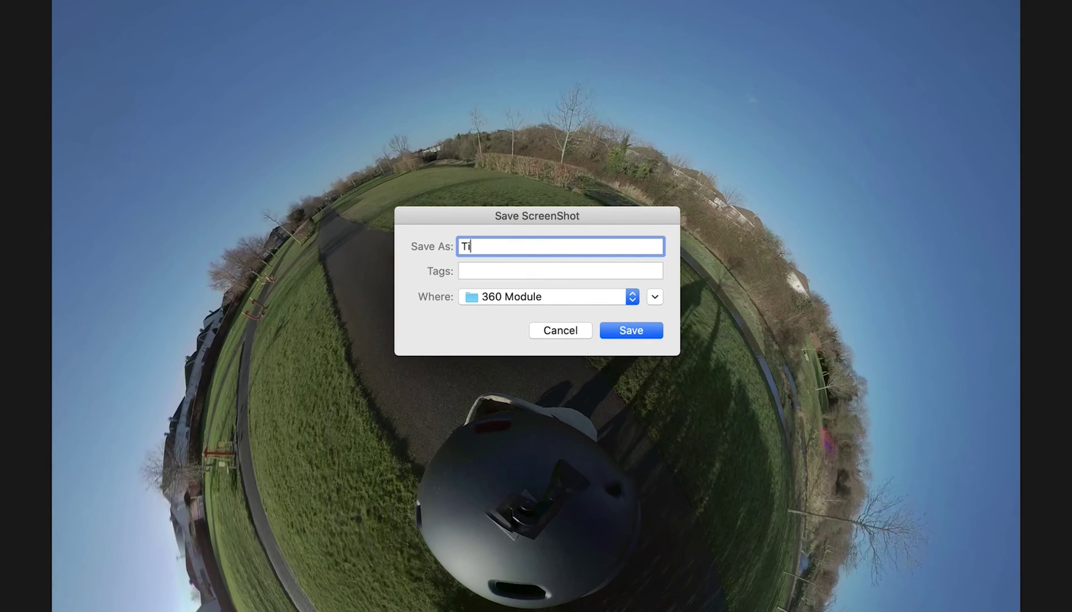
{"action": "type", "text": "_Pln"}
{"action": "key", "text": "BackSpace"}
{"action": "type", "text": "anet"}
{"action": "key", "text": "Return"}
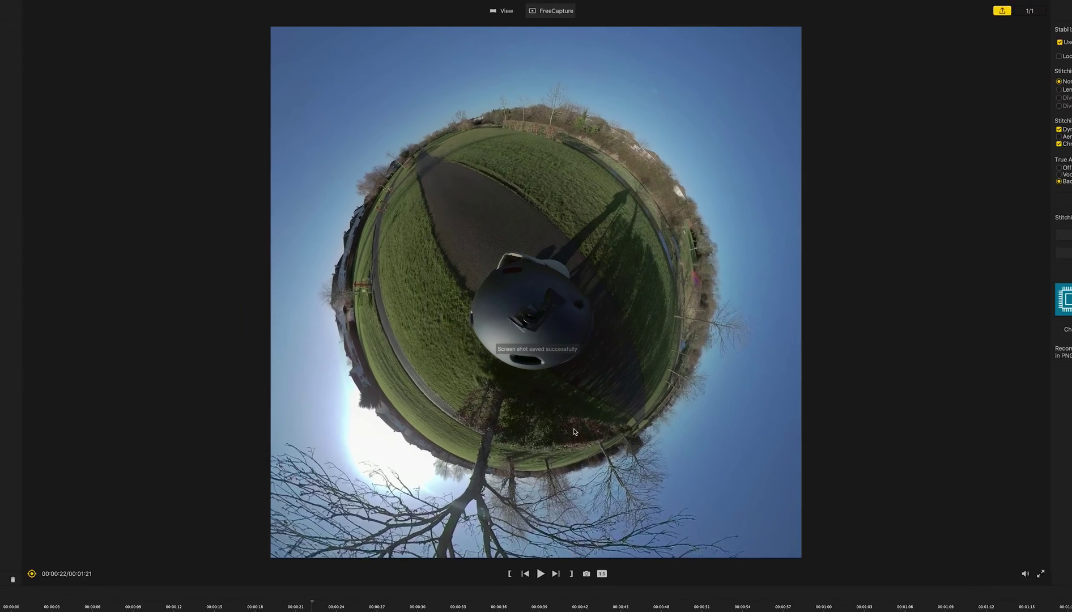
- Set the aspect ratio to 16:9 and open the saved Tiny_Planet.jpg from the 360 Module folder in Finder
{"action": "left_click", "coordinate": [602, 573]}
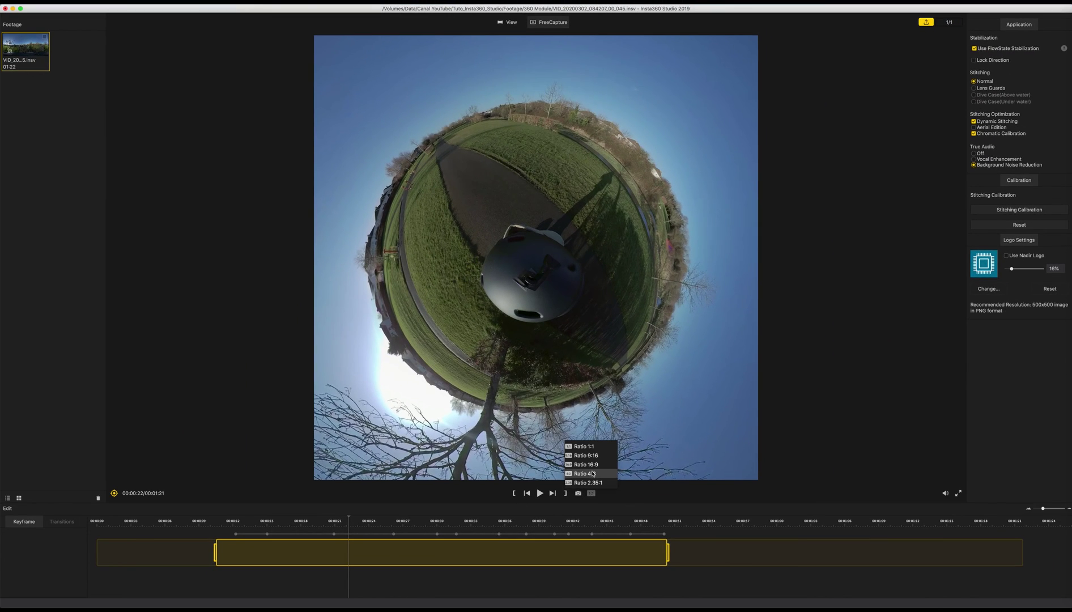
{"action": "left_click", "coordinate": [586, 464]}
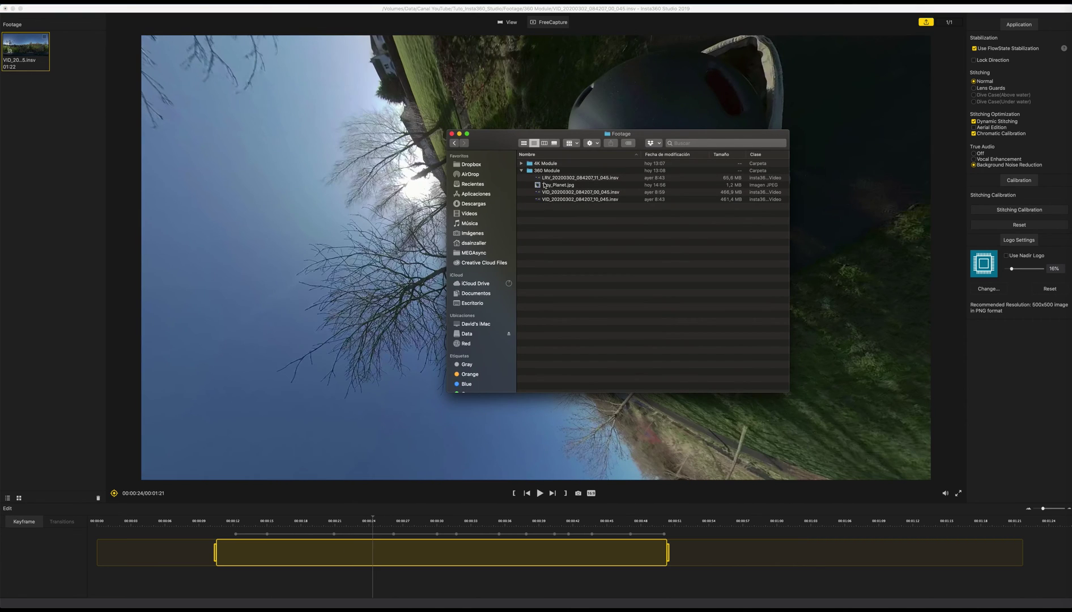
{"action": "double_click", "coordinate": [557, 185]}
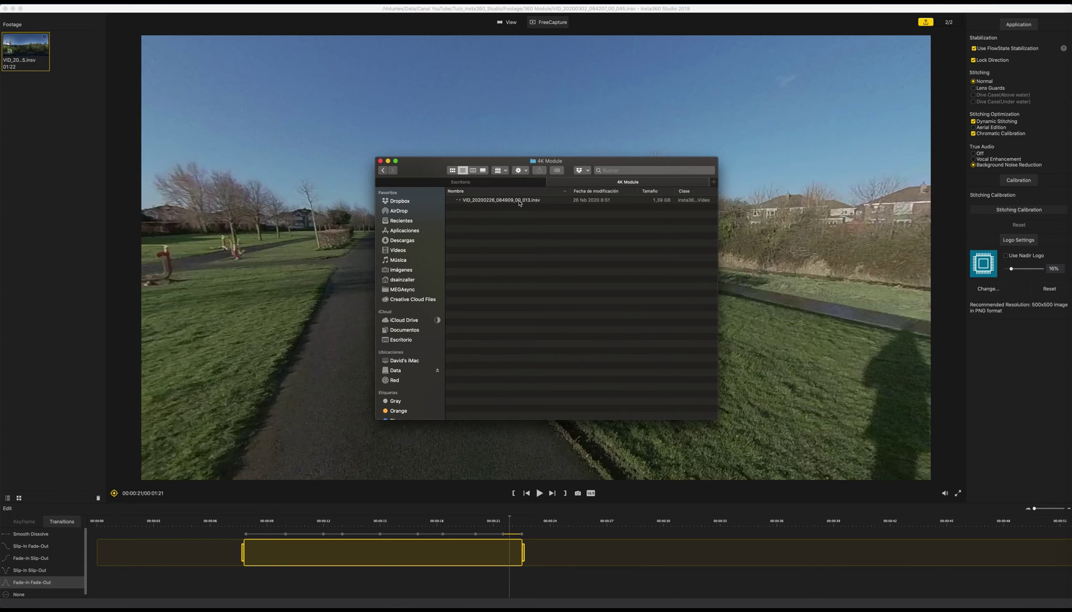
- Import VID_20200226_084909_00_013.insv from the 4K Module folder into the footage list and pause its playback
{"action": "left_click", "coordinate": [520, 201]}
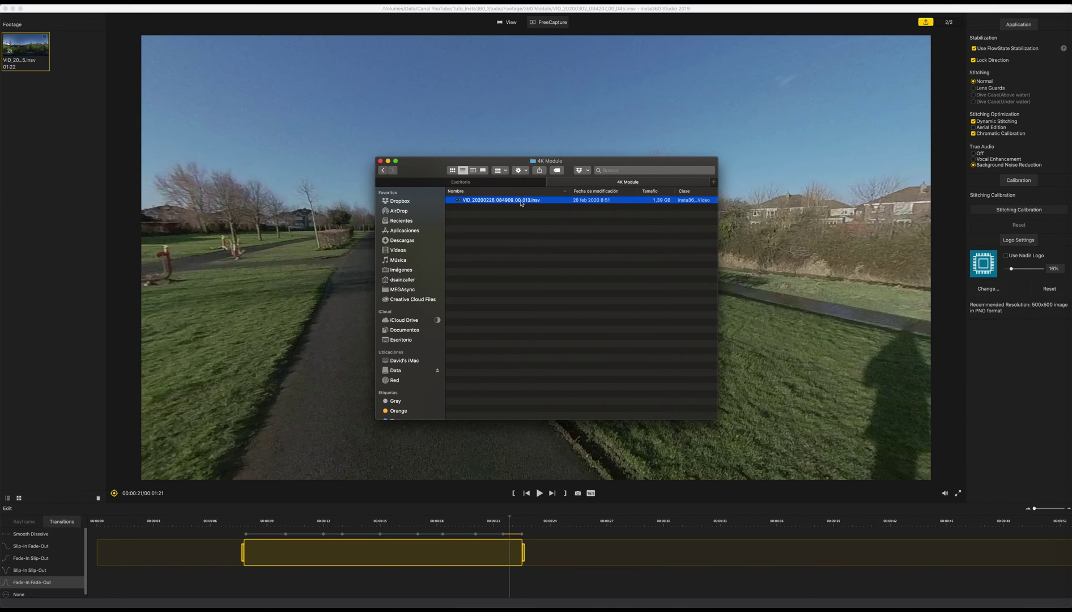
{"action": "left_click_drag", "start_coordinate": [518, 203], "coordinate": [69, 191]}
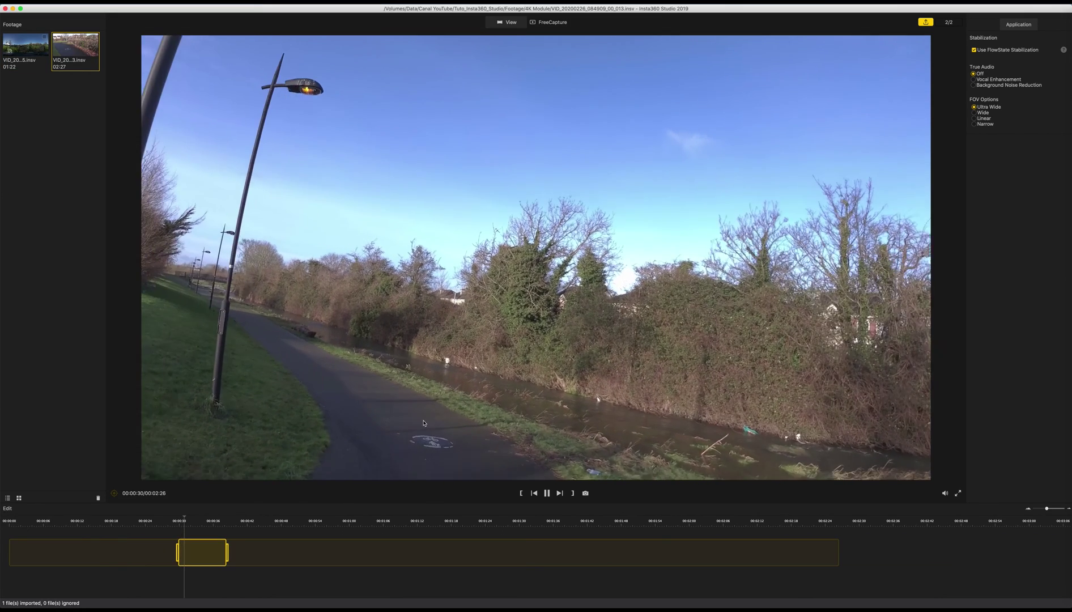
{"action": "left_click", "coordinate": [547, 493]}
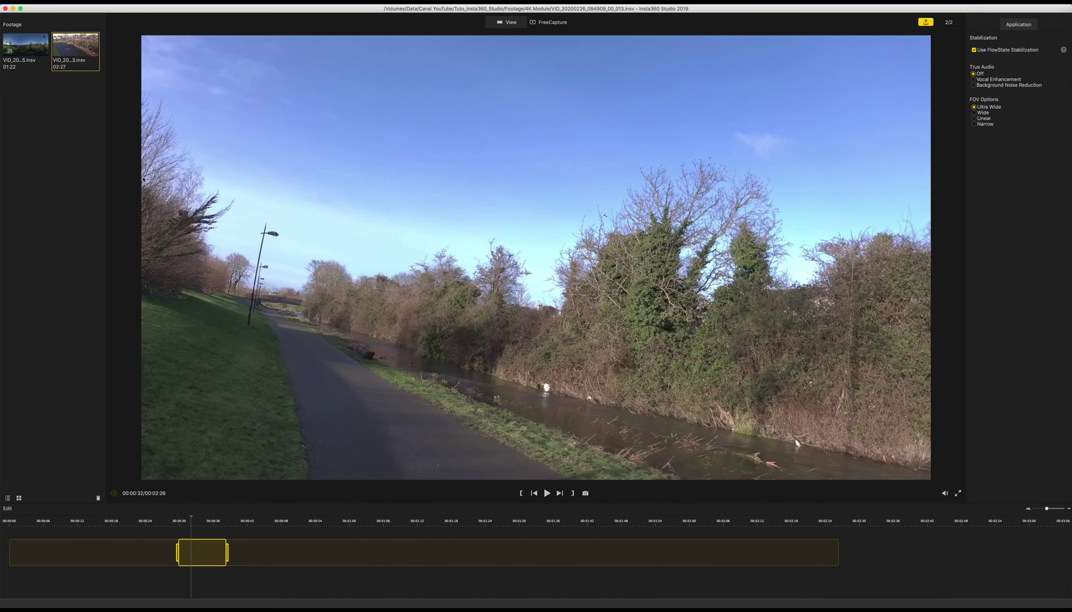
- Examine the imported 4K clip's file properties, widening the window to read the resolution, frame rate, bitrate and firmware
{"action": "right_click", "coordinate": [70, 52]}
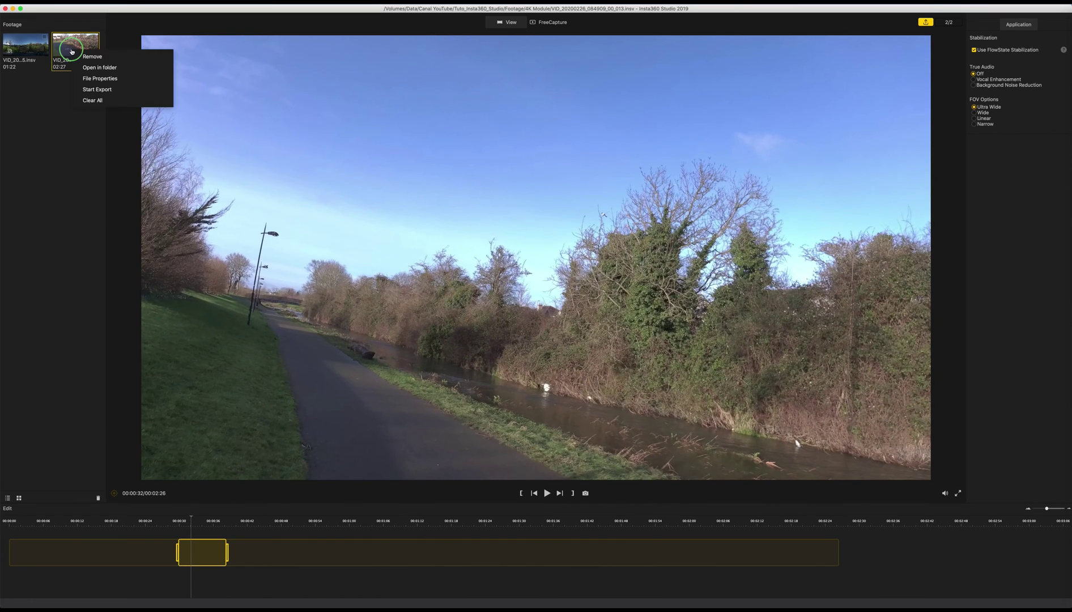
{"action": "left_click", "coordinate": [89, 78]}
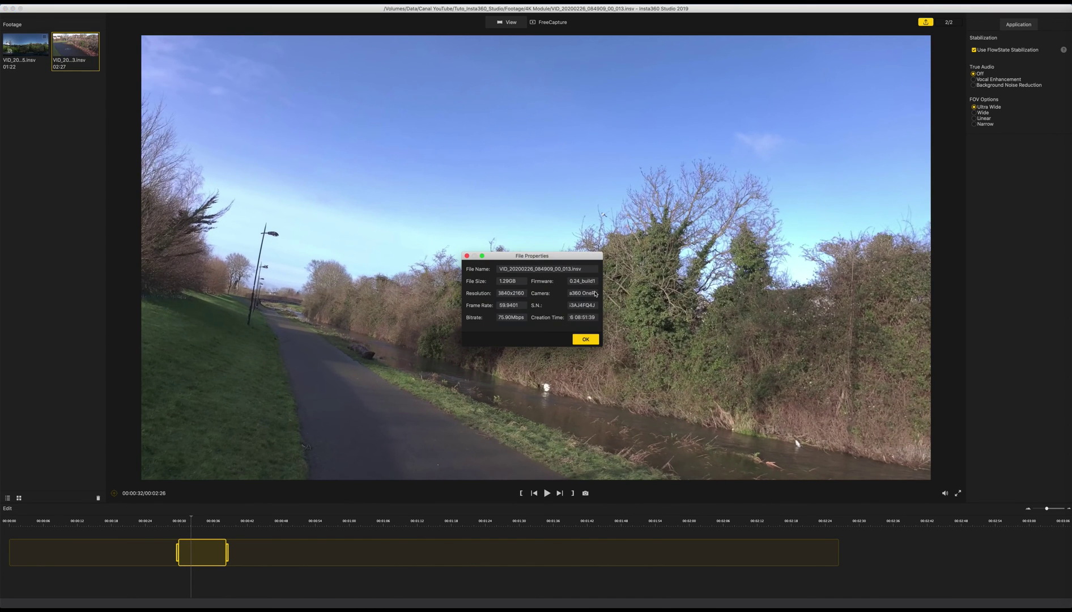
{"action": "left_click_drag", "start_coordinate": [601, 295], "coordinate": [716, 302]}
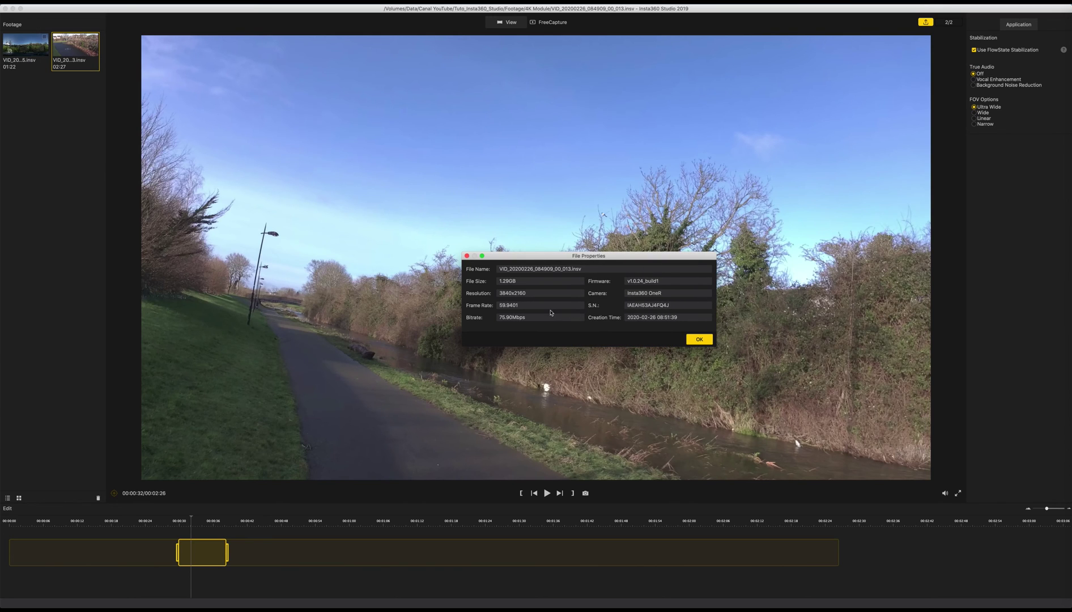
{"action": "left_click_drag", "start_coordinate": [527, 317], "coordinate": [493, 295]}
{"action": "left_click_drag", "start_coordinate": [660, 284], "coordinate": [617, 284]}
{"action": "left_click", "coordinate": [699, 342]}
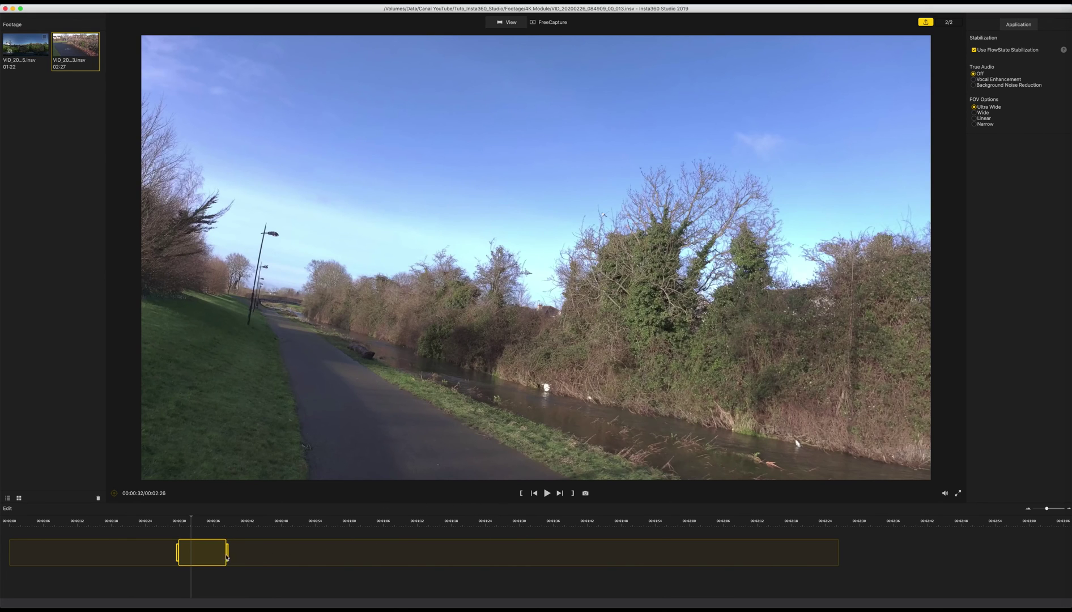
- Trim the end of the 4K clip's selected range slightly and place the playhead at its 30-second start
{"action": "mouse_move", "coordinate": [228, 554]}
{"action": "left_mouse_down"}
{"action": "mouse_move", "coordinate": [694, 565]}
{"action": "mouse_move", "coordinate": [227, 556]}
{"action": "left_mouse_up"}
{"action": "left_click", "coordinate": [181, 516]}
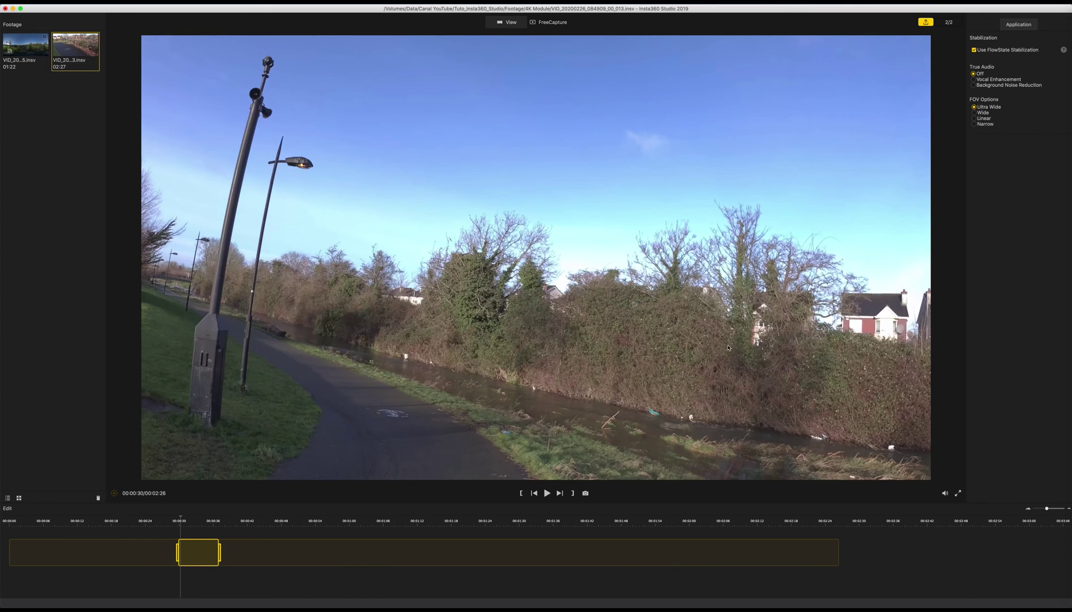
- Compare the Wide, Linear and Narrow FOV options on the 4K clip and return to Ultra Wide
{"action": "left_click", "coordinate": [975, 112]}
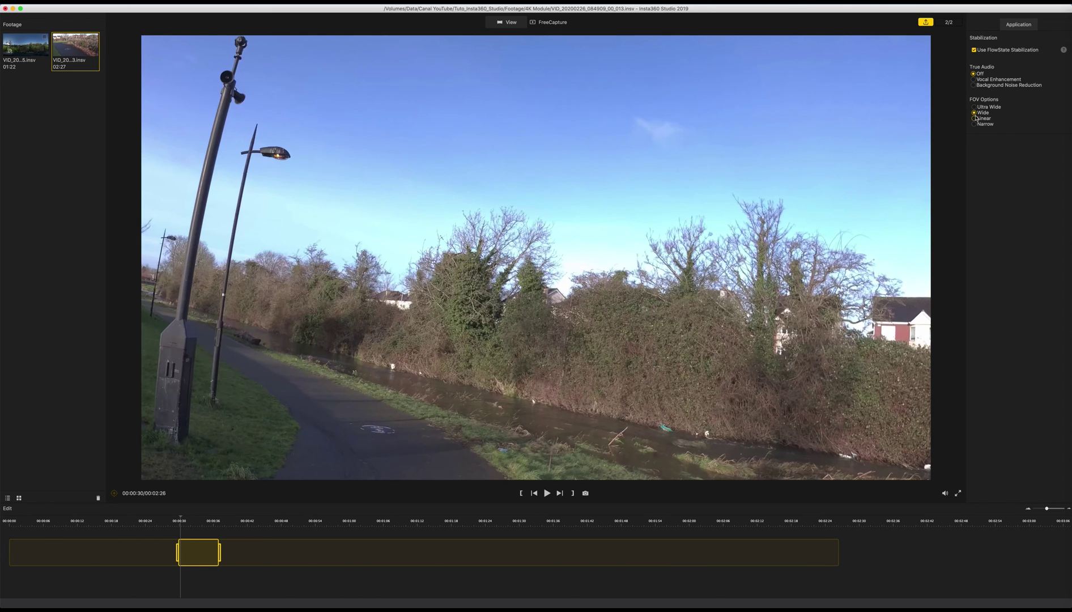
{"action": "left_click", "coordinate": [975, 119]}
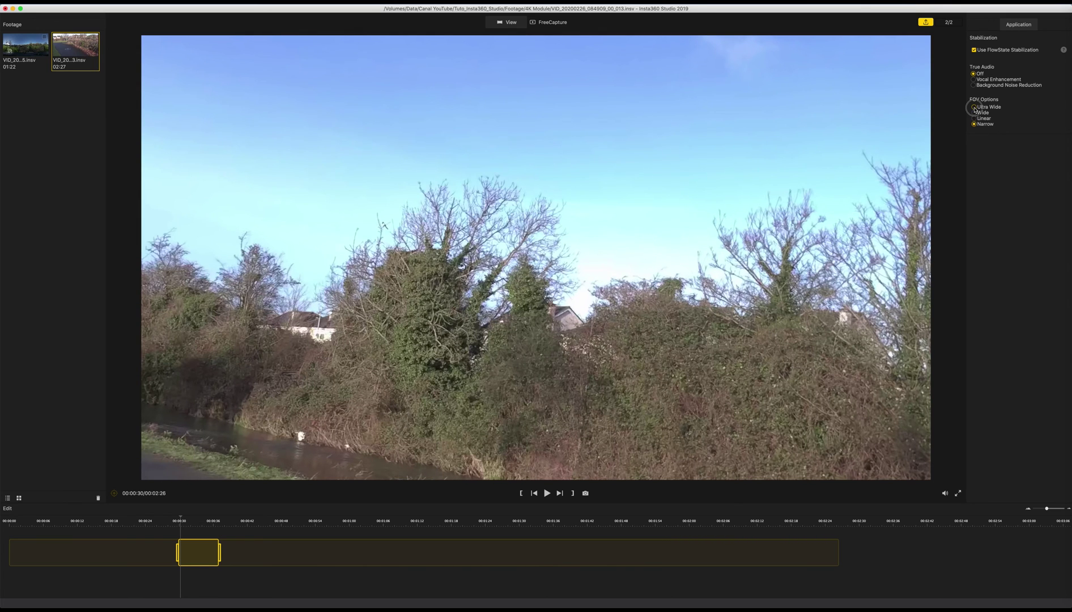
{"action": "left_click", "coordinate": [973, 106]}
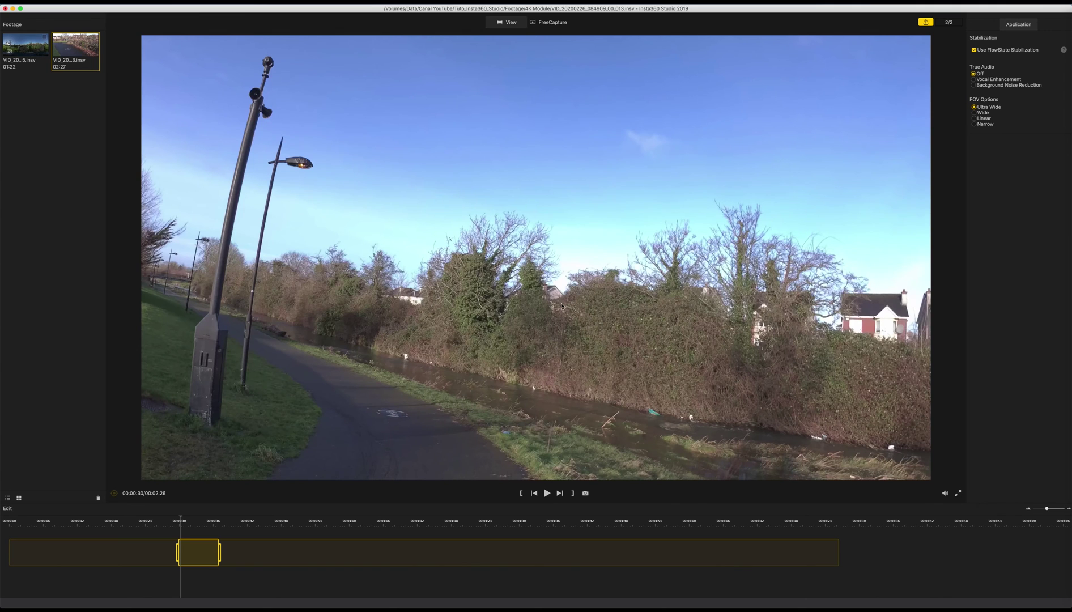
- Play the 4K clip with FlowState Stabilization turned off, turn it back on to compare, and pause playback
{"action": "left_click", "coordinate": [974, 50]}
{"action": "left_click", "coordinate": [547, 493]}
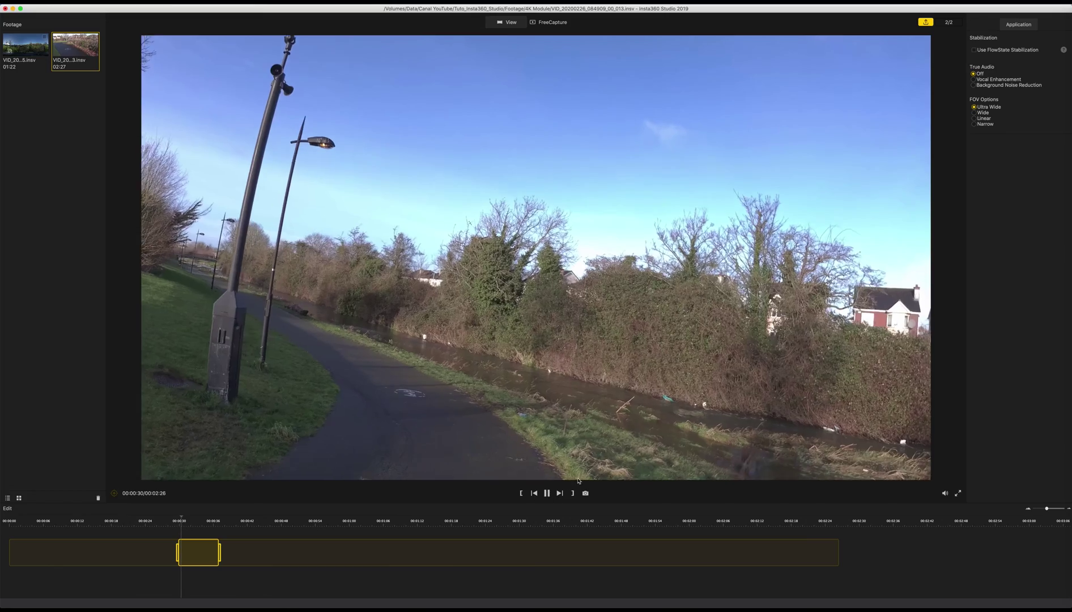
{"action": "left_click", "coordinate": [973, 50]}
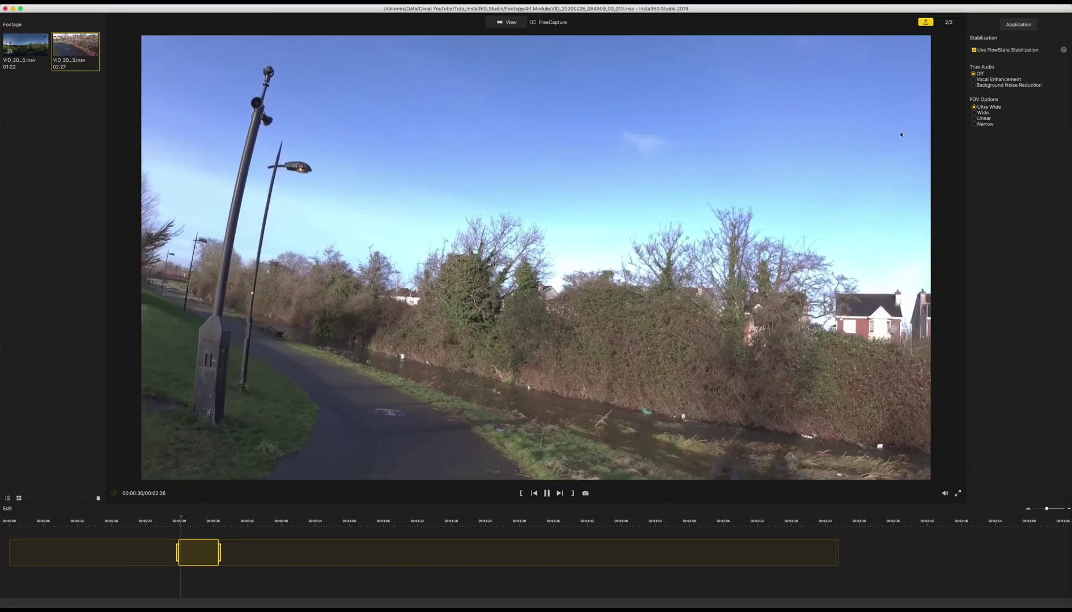
{"action": "left_click", "coordinate": [546, 494]}
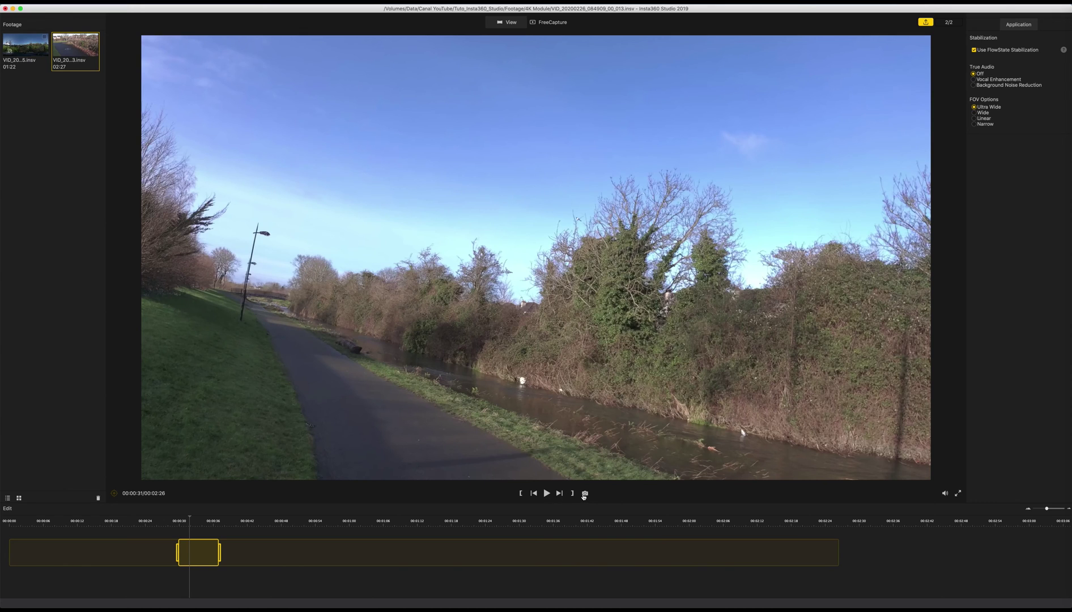
- Save a screenshot of the current 4K frame as photo_4k_video in the 4K Module folder
{"action": "left_click", "coordinate": [584, 493]}
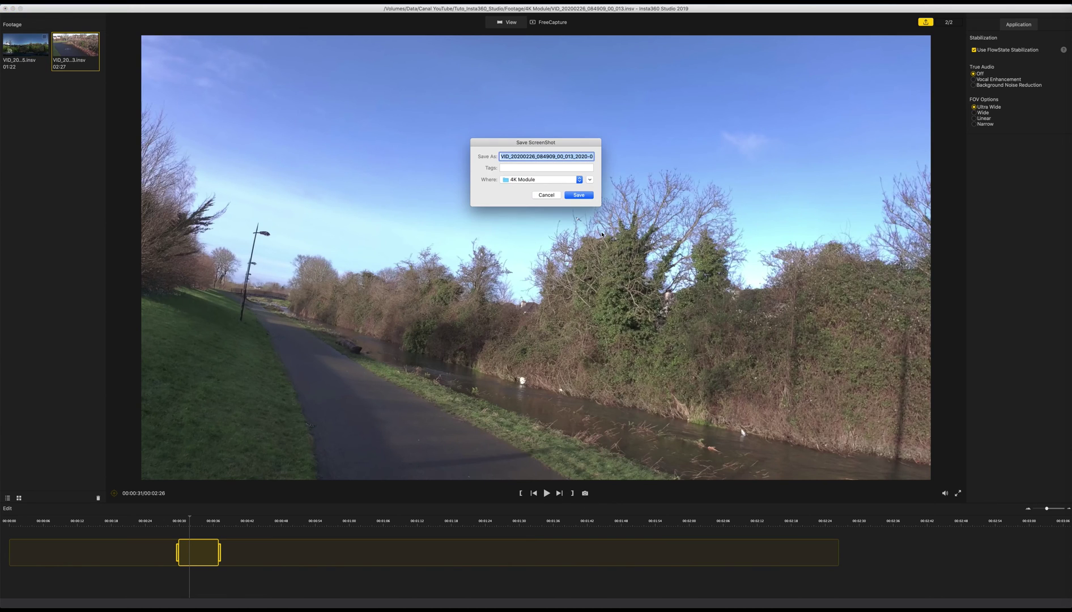
{"action": "type", "text": "photo_4k_video"}
{"action": "left_click", "coordinate": [578, 195]}
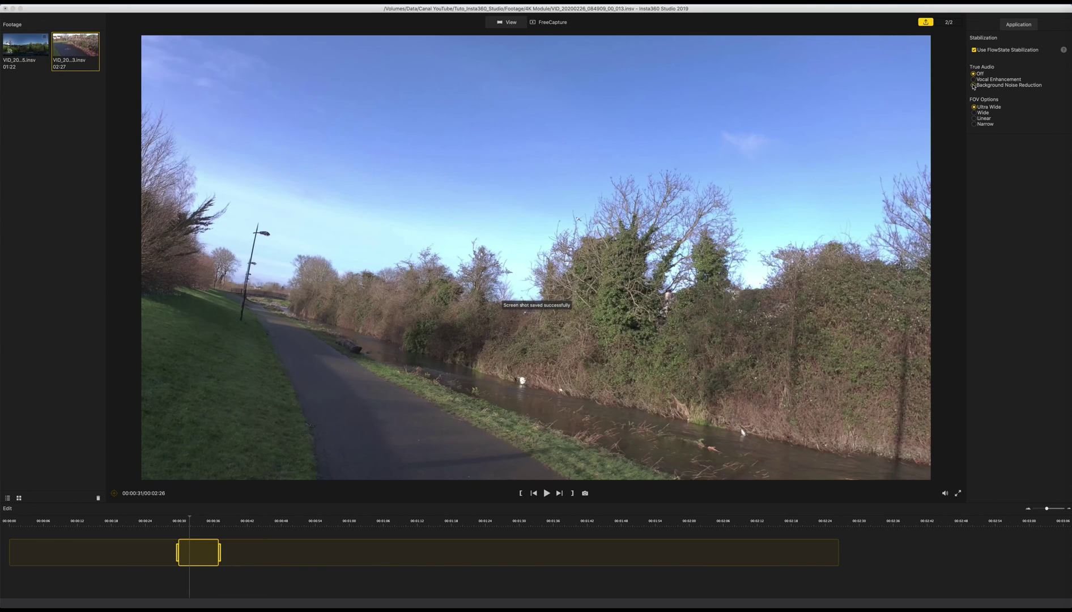
- Save the 4K clip's changes for export, keep the resolution at 3840 x 2160 and set the encoding format to H.265
{"action": "left_click", "coordinate": [920, 22]}
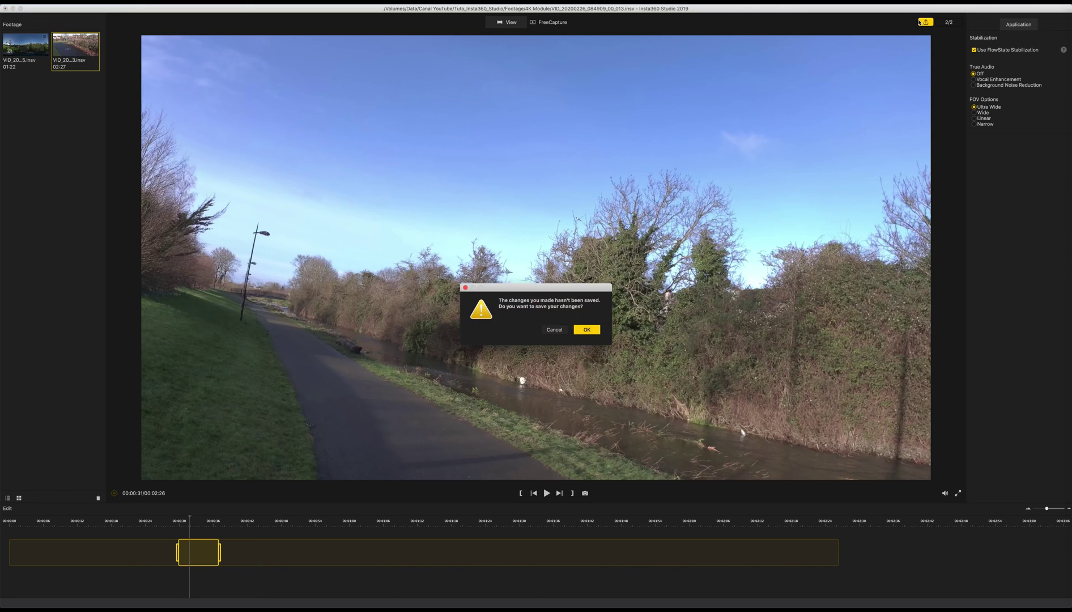
{"action": "left_click", "coordinate": [586, 331]}
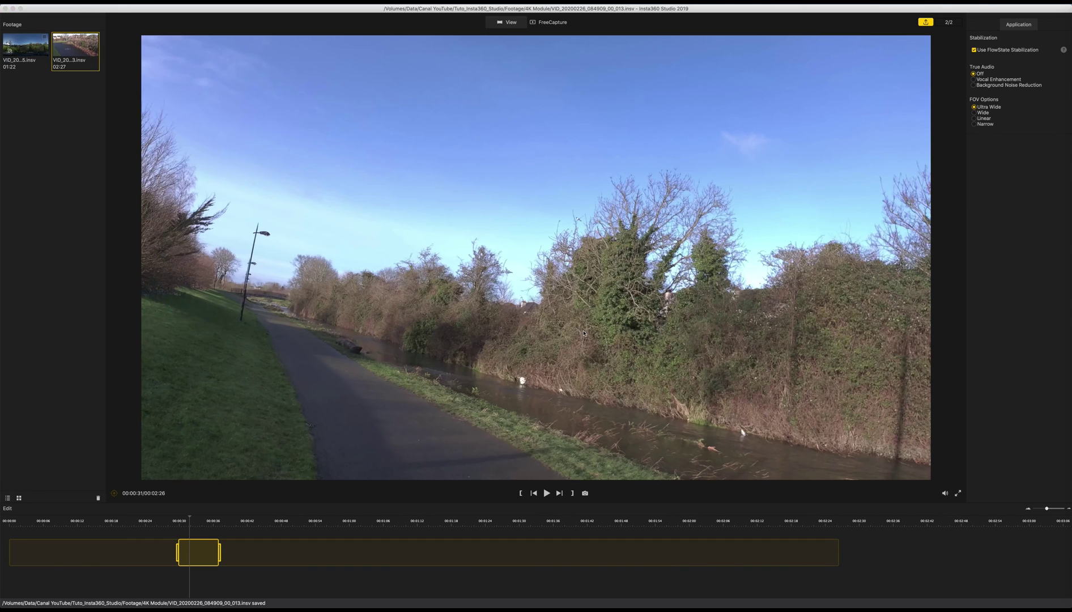
{"action": "double_click", "coordinate": [528, 255]}
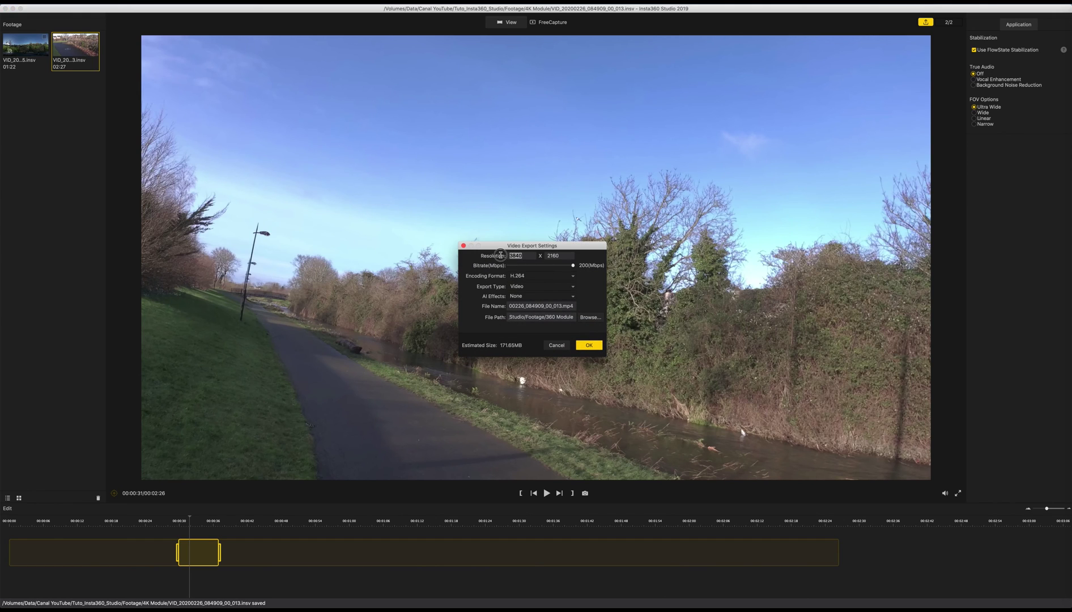
{"action": "double_click", "coordinate": [557, 255]}
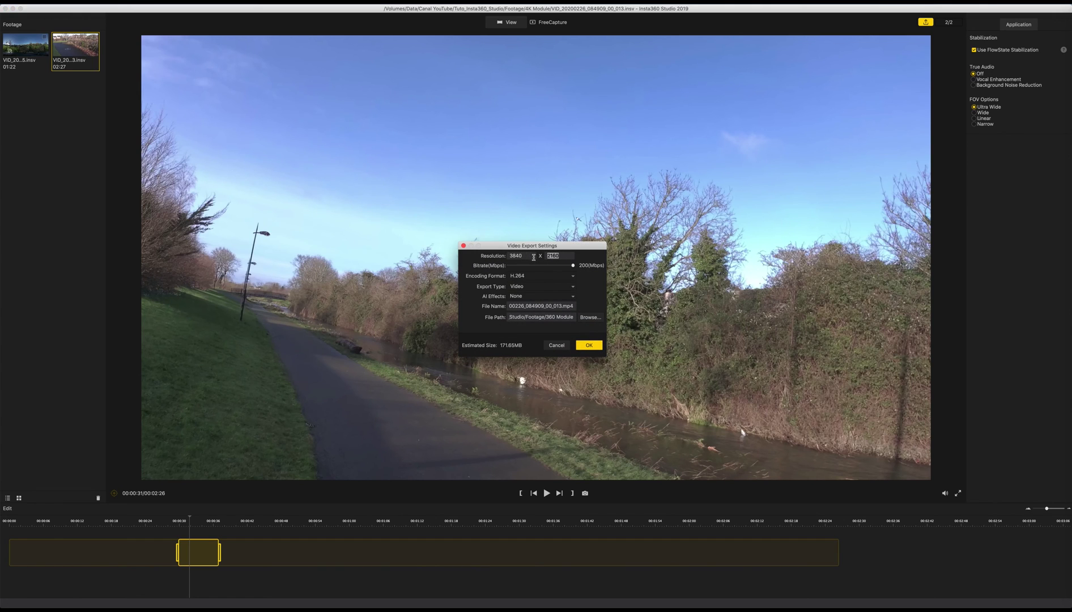
{"action": "left_click", "coordinate": [547, 277]}
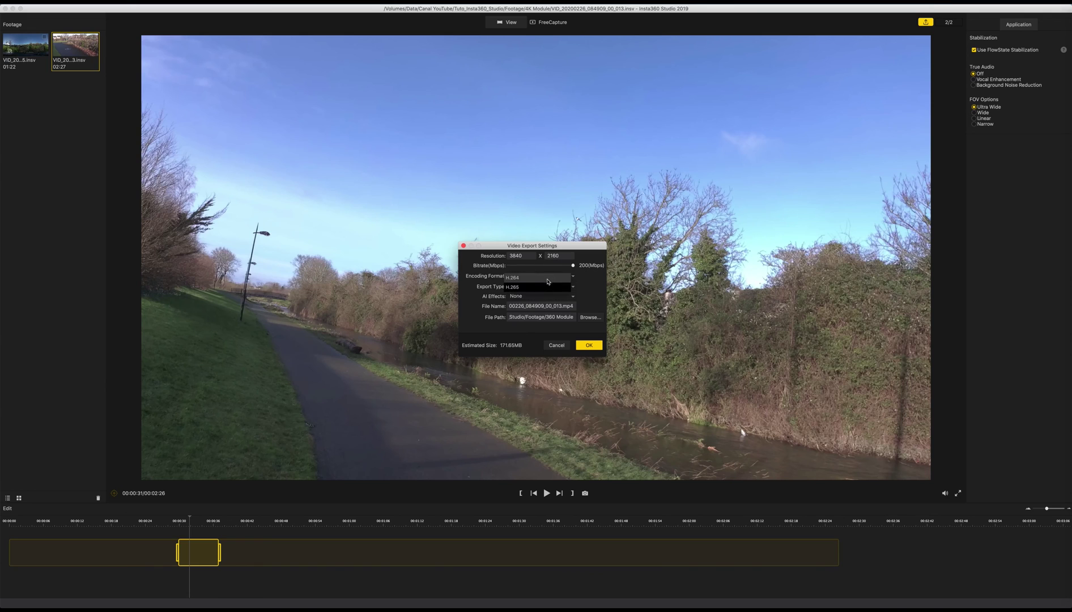
{"action": "left_click", "coordinate": [512, 287]}
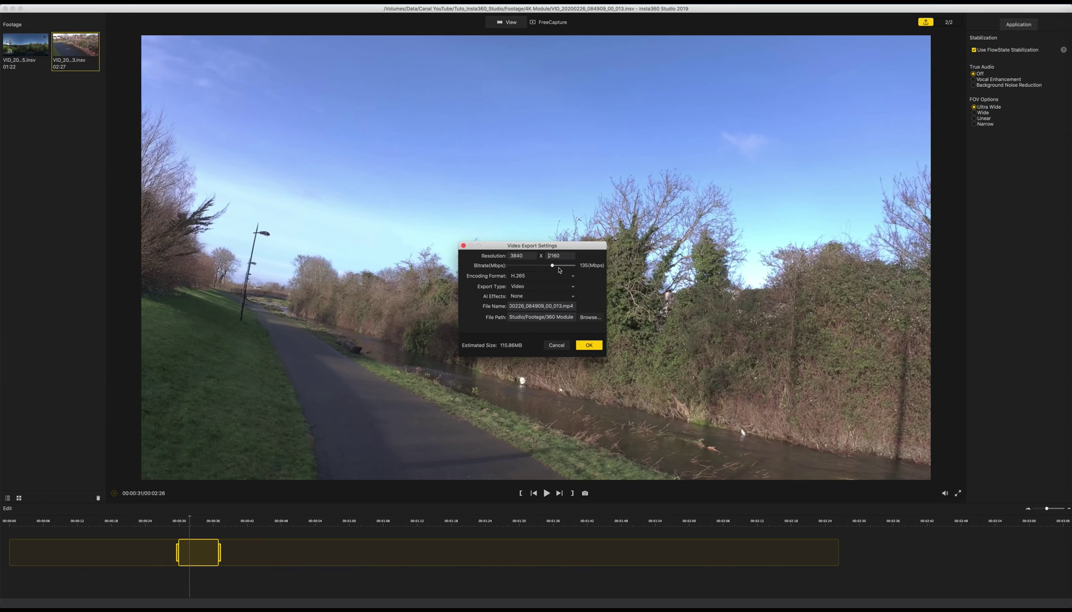
- Keep AI Effects at None, name the output file 4k and start the export
{"action": "left_click", "coordinate": [562, 296]}
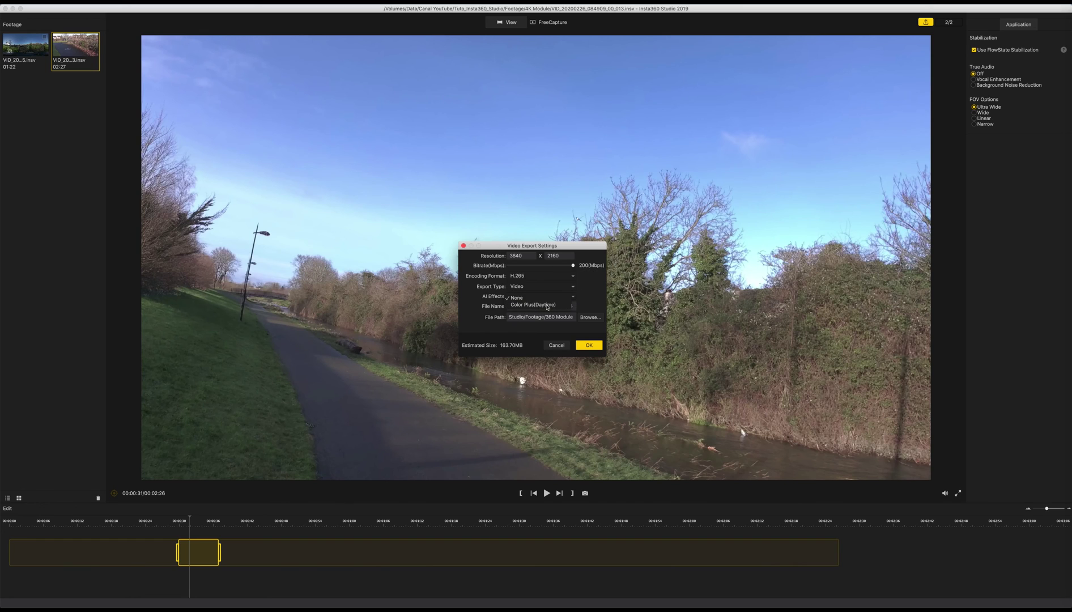
{"action": "left_click", "coordinate": [583, 297]}
{"action": "double_click", "coordinate": [524, 306]}
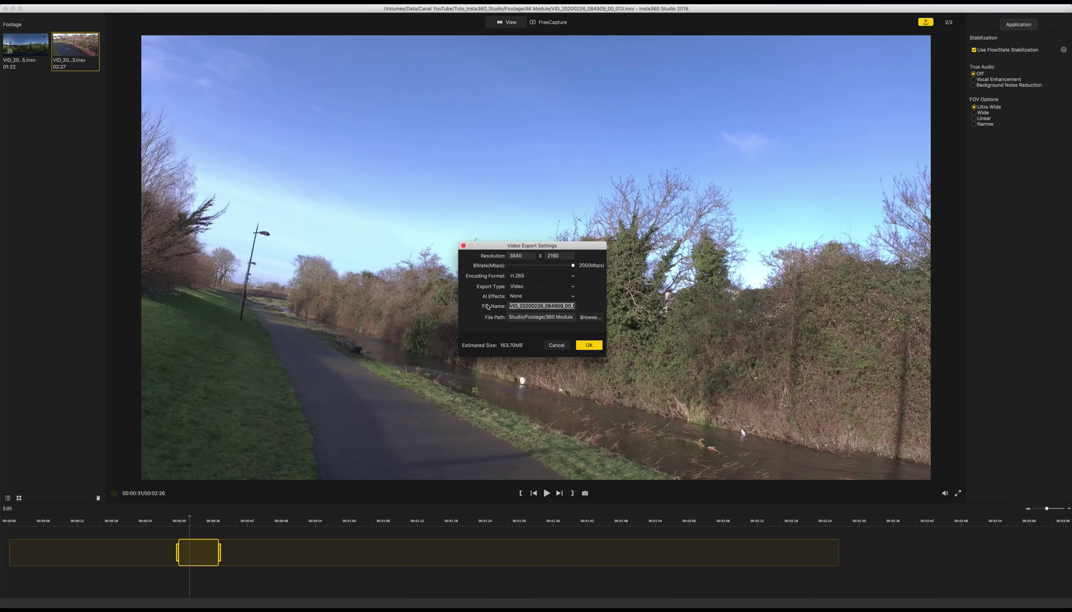
{"action": "type", "text": "4k"}
{"action": "left_click", "coordinate": [579, 345]}
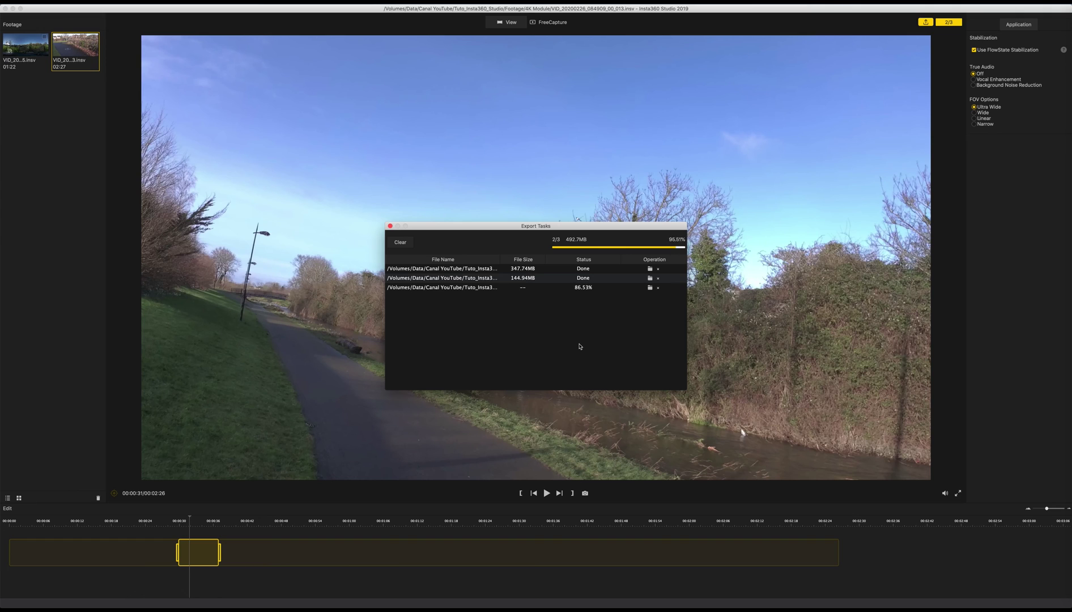
- Locate the exported 4k.mp4 in its folder from the export task list and play it in the video player
{"action": "left_click", "coordinate": [650, 287]}
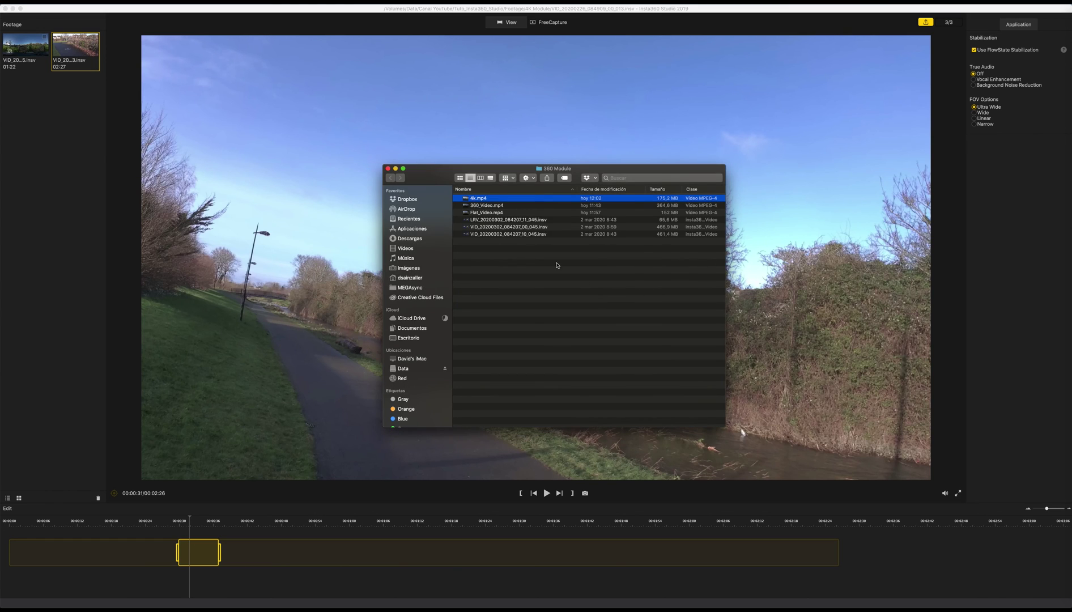
{"action": "double_click", "coordinate": [486, 199]}
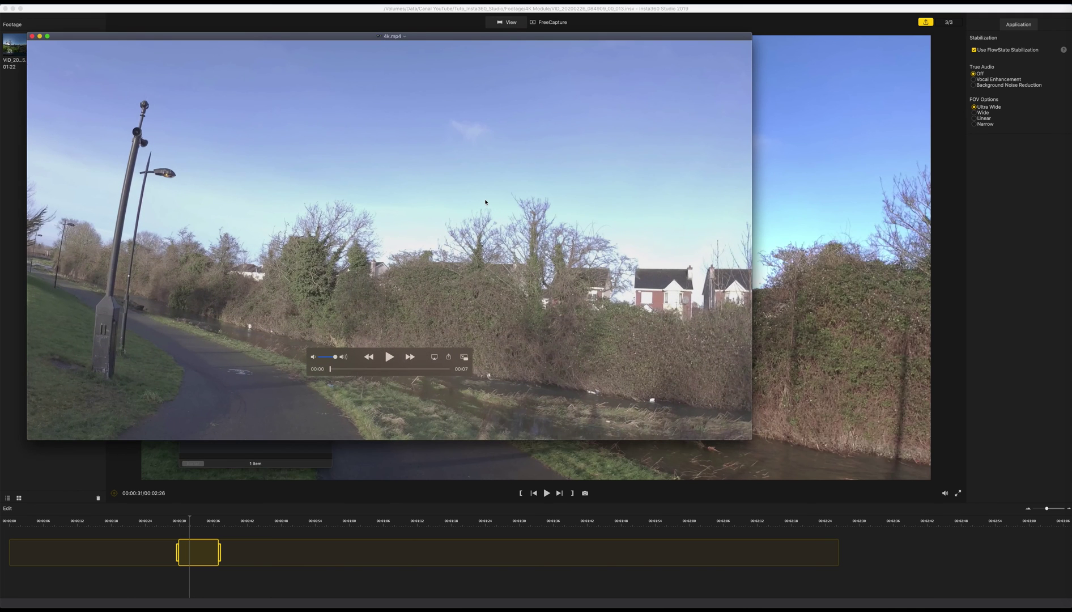
{"action": "left_click", "coordinate": [389, 357]}
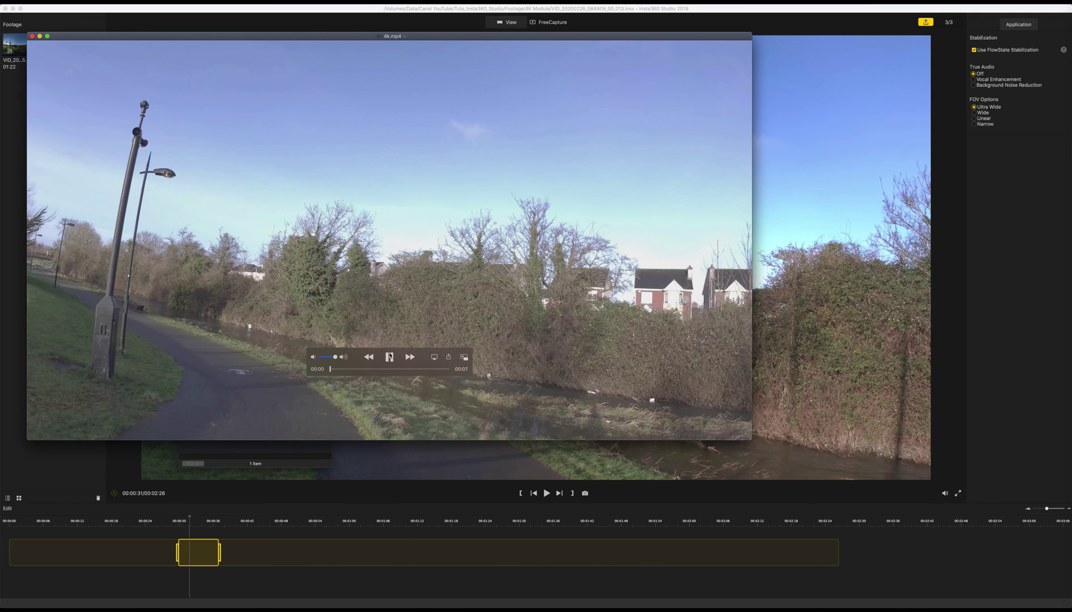